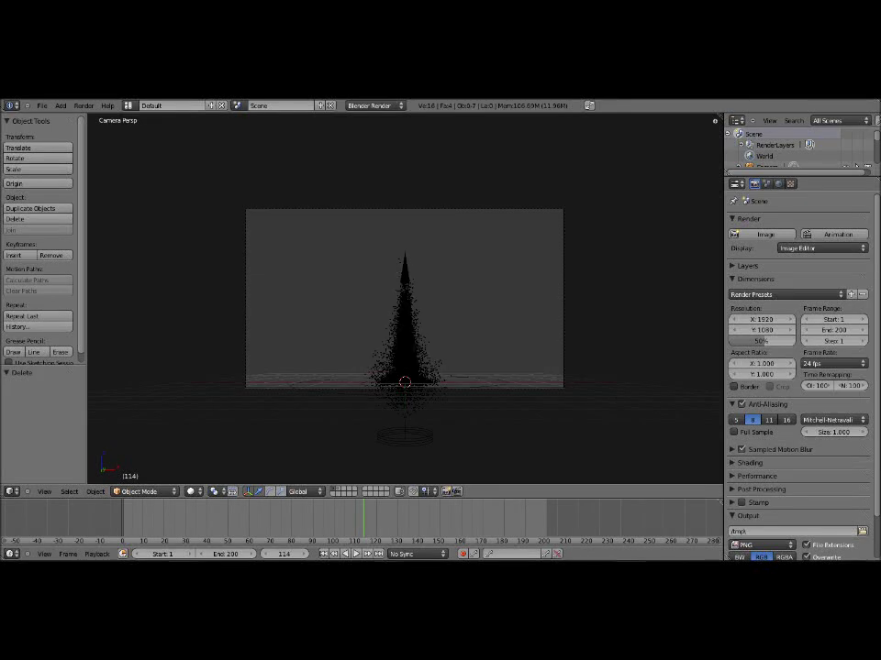
Switch from top view to the front orthographic view of the particle cone
{"action": "key", "text": "KP_7"}
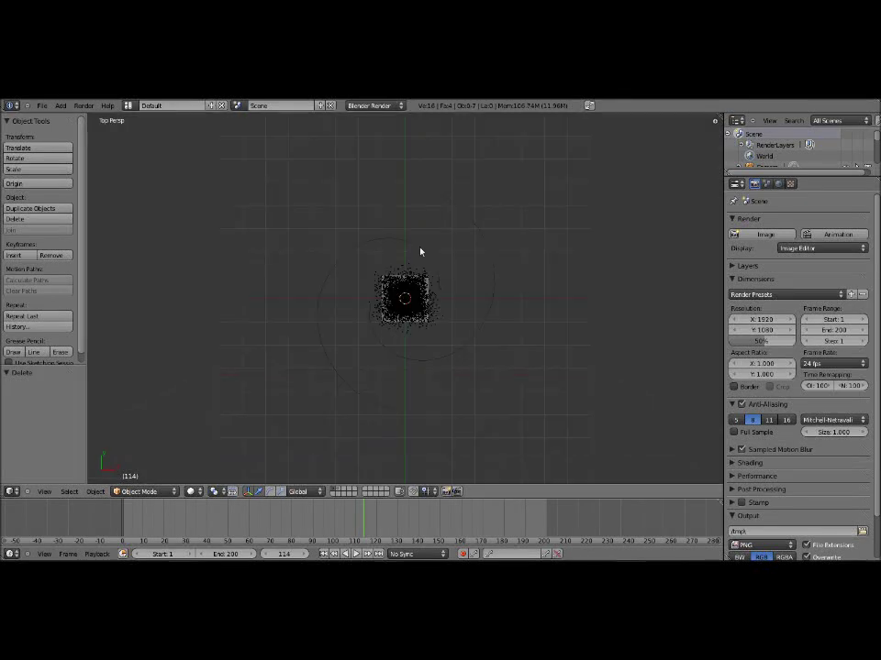
{"action": "key", "text": "KP_5"}
{"action": "key", "text": "KP_1"}
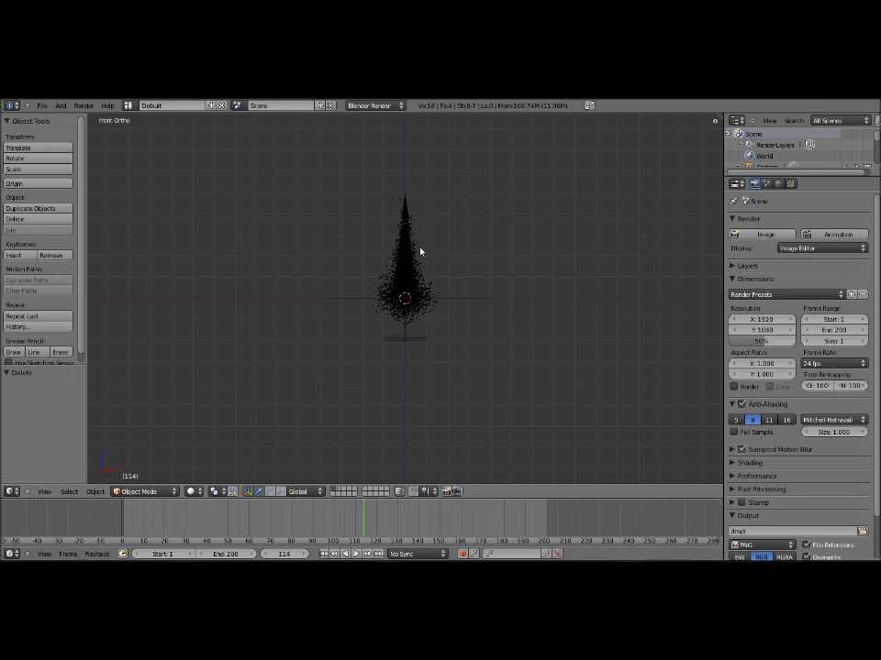
{"action": "key", "text": "shift+a"}
Add a cube and raise it 8.393 units along Z above the funnel
{"action": "left_click", "coordinate": [460, 258]}
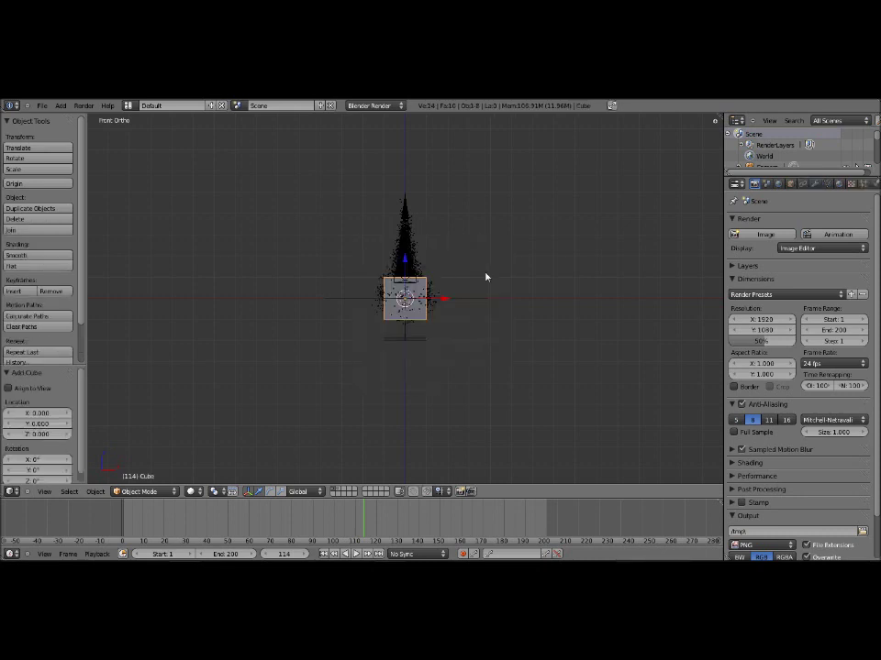
{"action": "key", "text": "g"}
{"action": "key", "text": "z"}
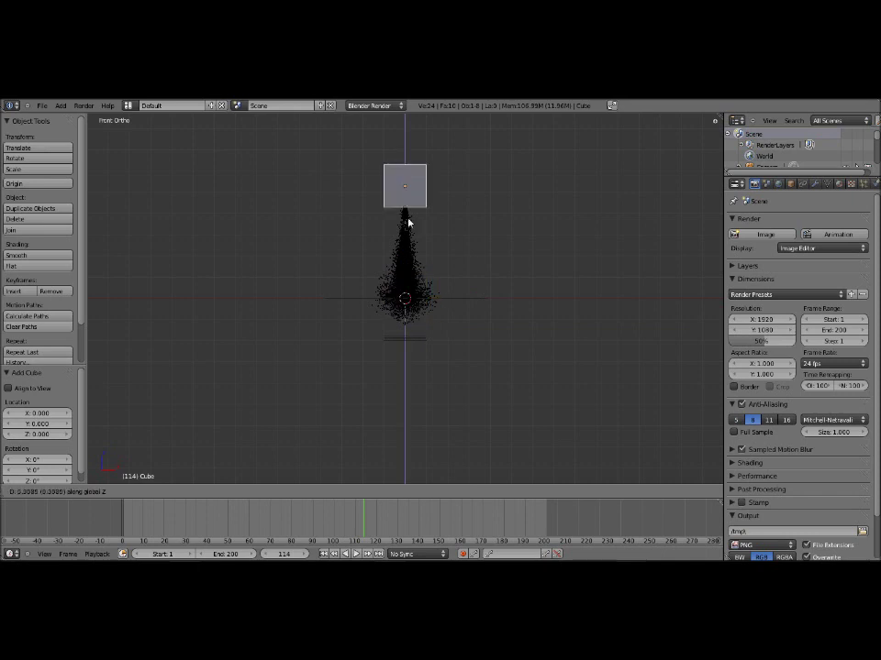
{"action": "key", "text": "0"}
{"action": "key", "text": "KP_0"}
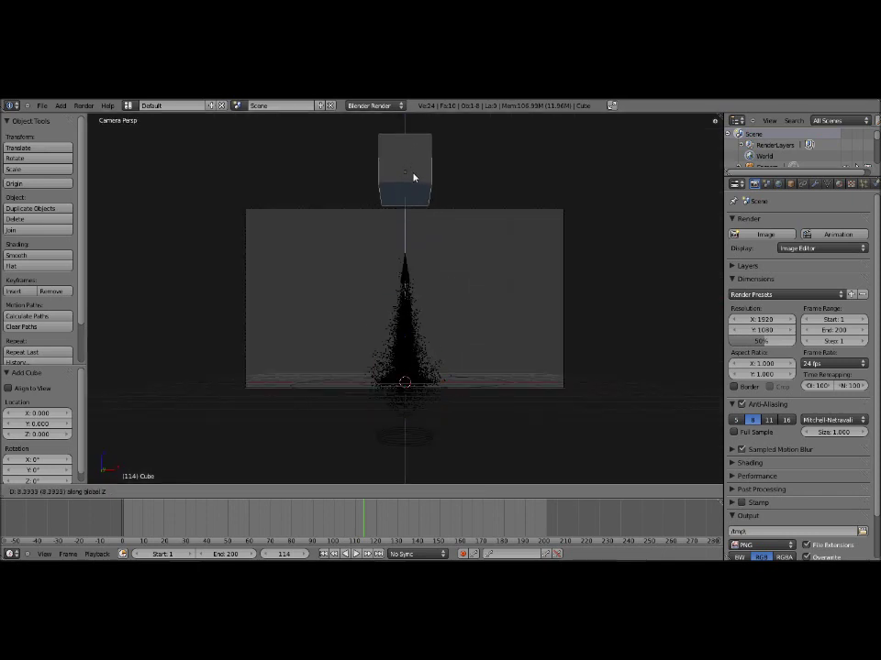
{"action": "left_click", "coordinate": [412, 177]}
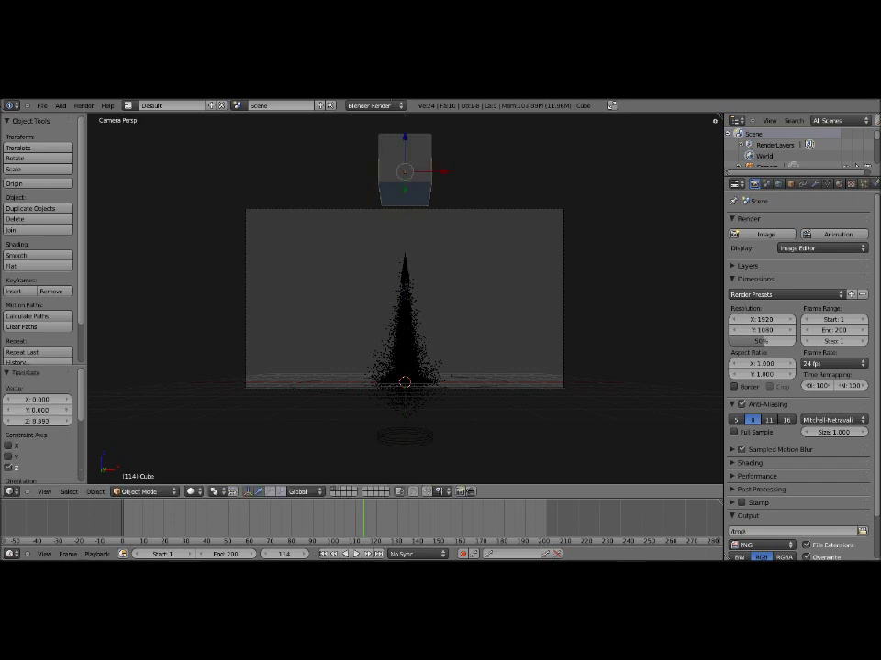
{"action": "left_click", "coordinate": [389, 105]}
In front ortho view, box-select the cube's bottom vertices in Edit Mode, then return to Object Mode
{"action": "key", "text": "KP_1"}
{"action": "key", "text": "Tab"}
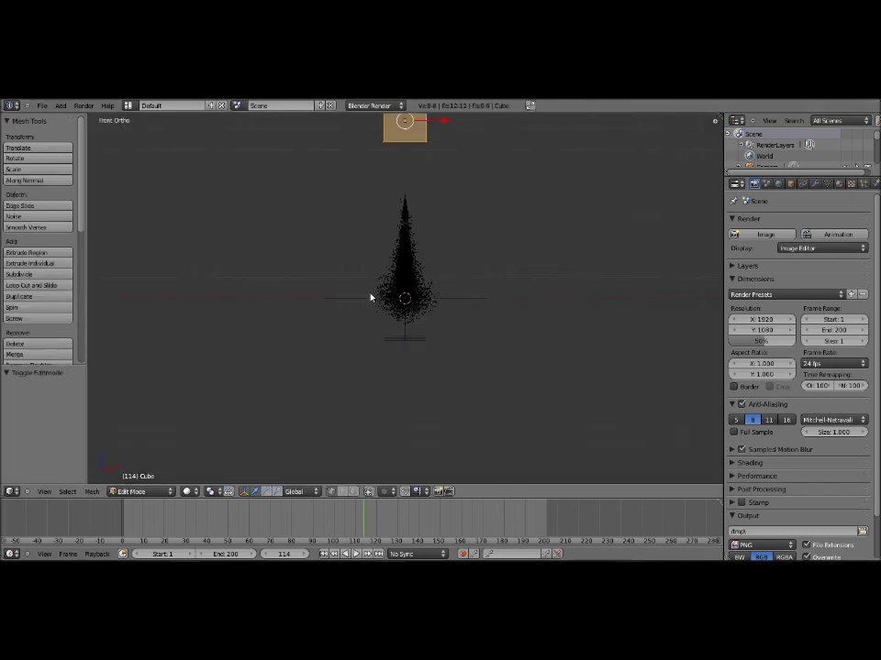
{"action": "key", "text": "a"}
{"action": "key", "text": "b"}
{"action": "left_click_drag", "start_coordinate": [380, 159], "coordinate": [499, 237]}
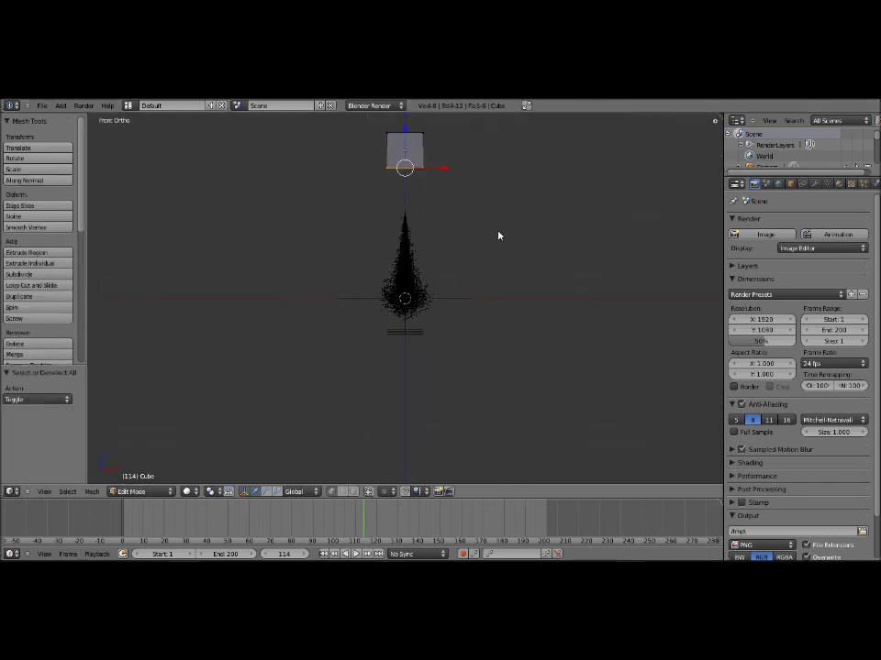
{"action": "key", "text": "Tab"}
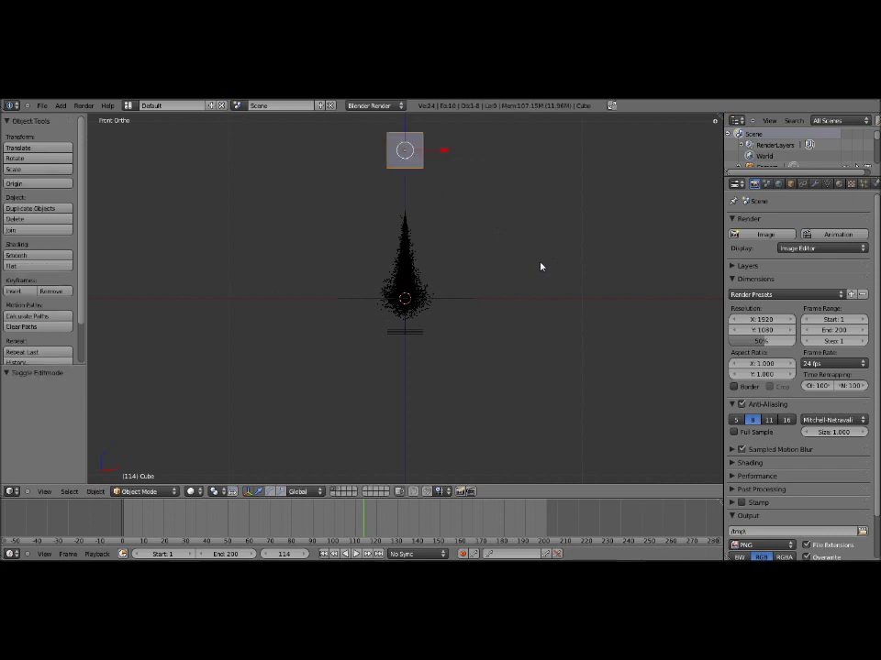
Box-select one end's vertices of the cube in Edit Mode and scale them slightly
{"action": "key", "text": "Tab"}
{"action": "key", "text": "a"}
{"action": "key", "text": "b"}
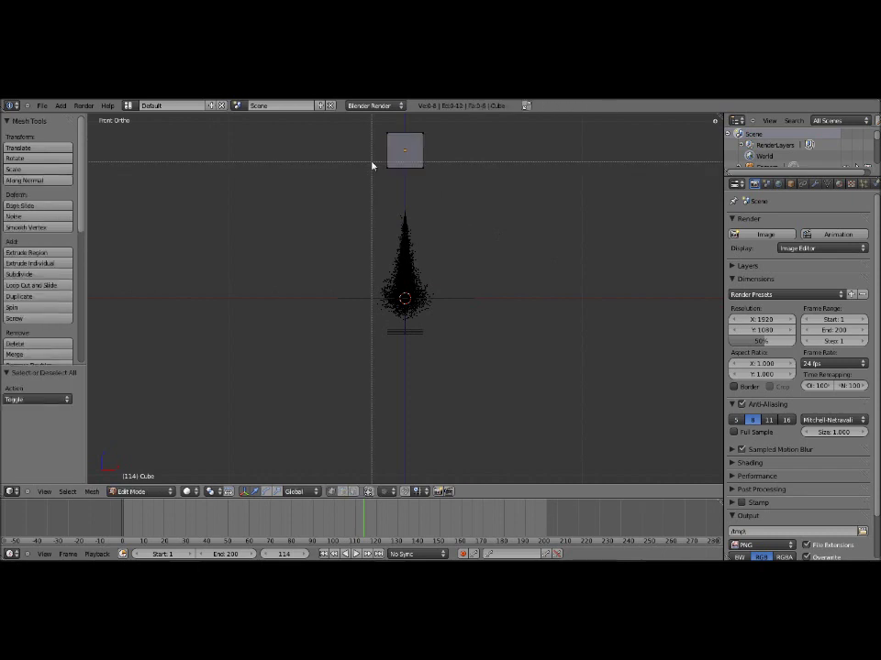
{"action": "left_click_drag", "start_coordinate": [349, 163], "coordinate": [537, 244]}
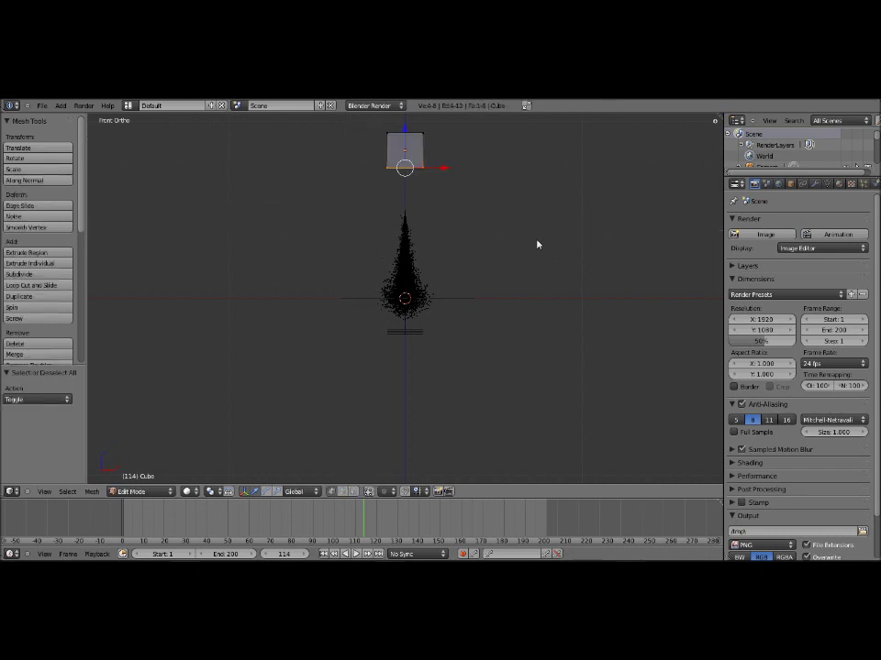
{"action": "key", "text": "a"}
{"action": "key", "text": "b"}
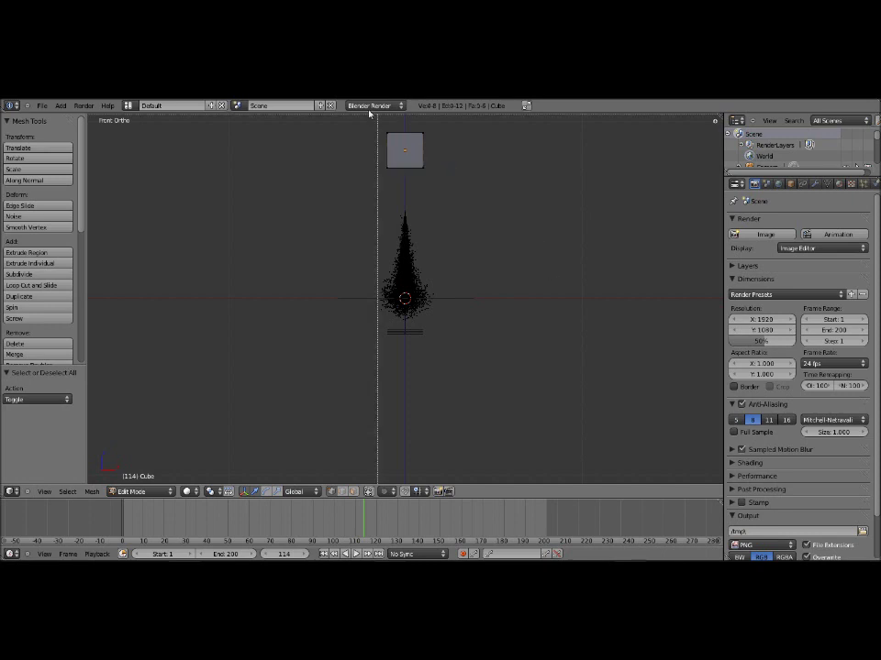
{"action": "left_click_drag", "start_coordinate": [368, 118], "coordinate": [459, 155]}
{"action": "key", "text": "s"}
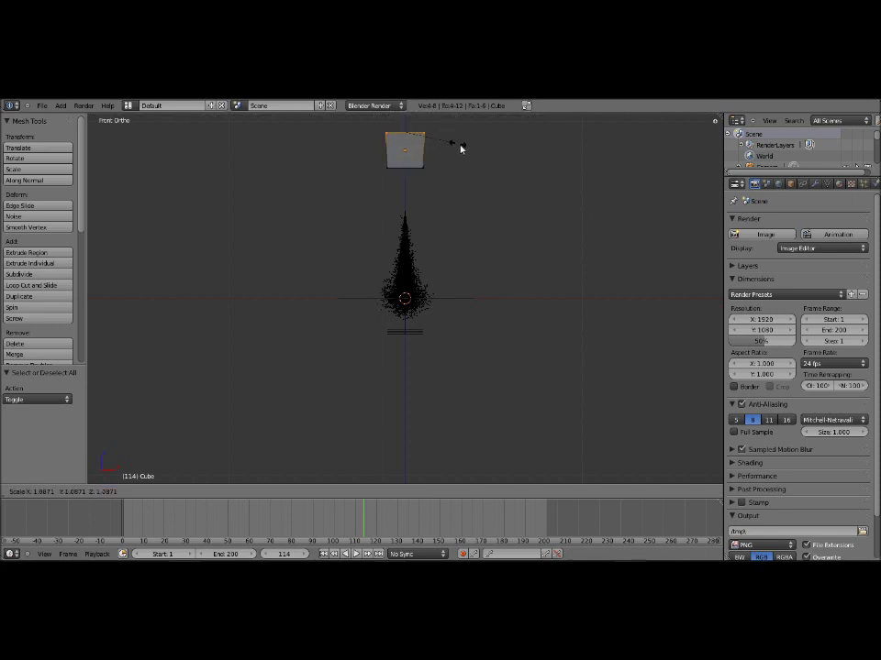
{"action": "left_click", "coordinate": [404, 158]}
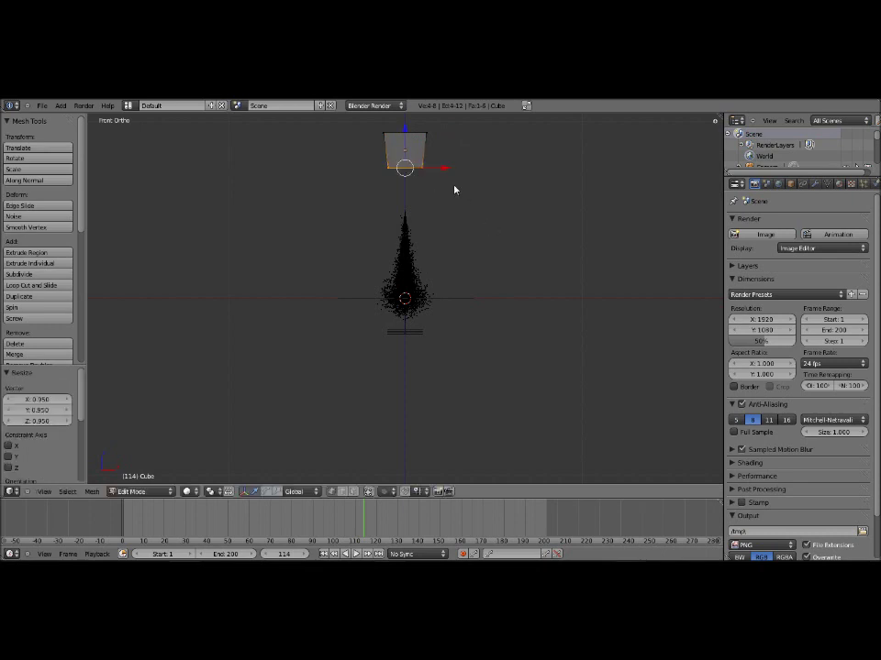
Extrude the bottom face downward, shrink it to about half, and reposition it
{"action": "key", "text": "e"}
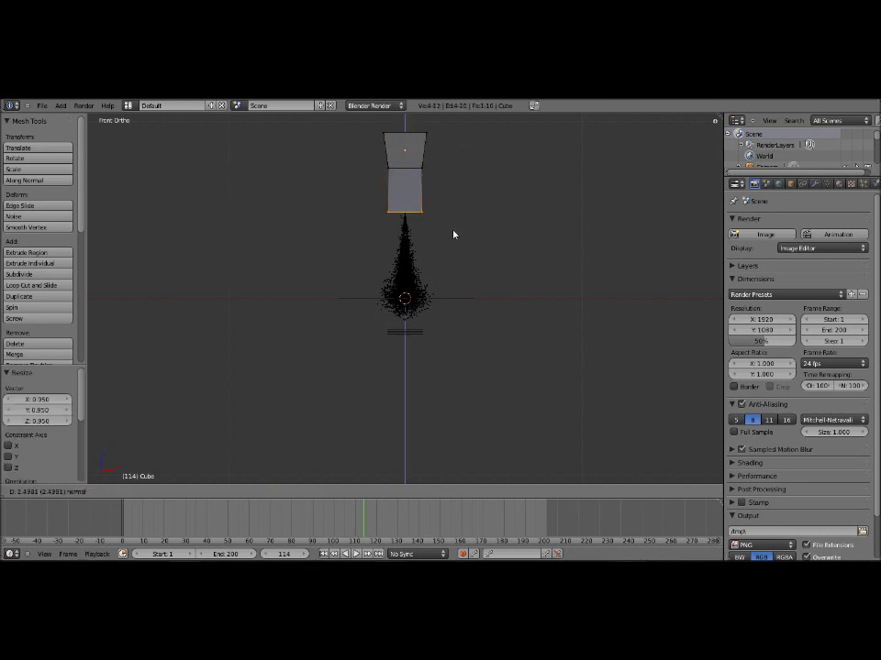
{"action": "left_click", "coordinate": [453, 234]}
{"action": "key", "text": "s"}
{"action": "left_click", "coordinate": [437, 235]}
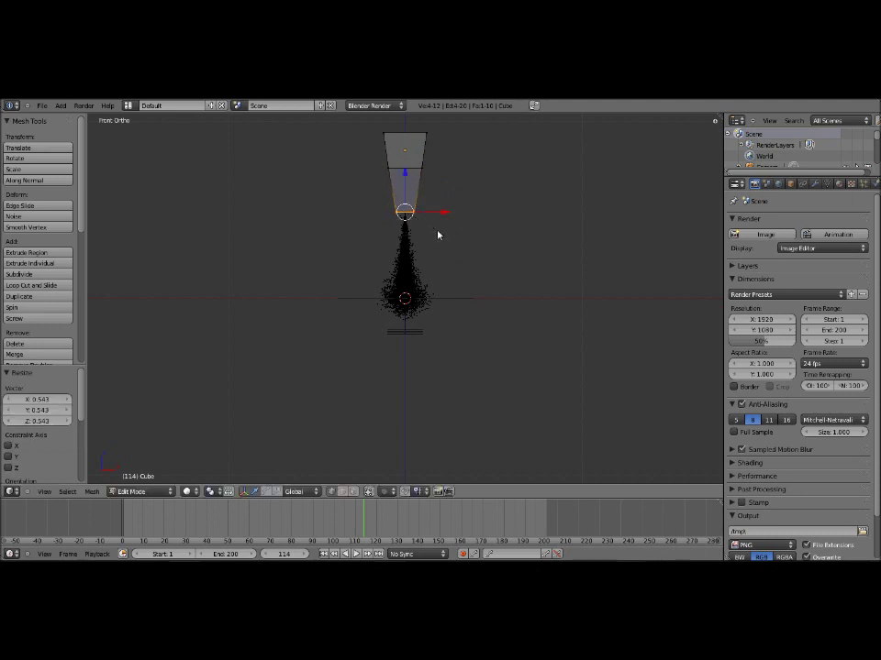
{"action": "key", "text": "g"}
{"action": "left_click", "coordinate": [439, 235]}
{"action": "key", "text": "g"}
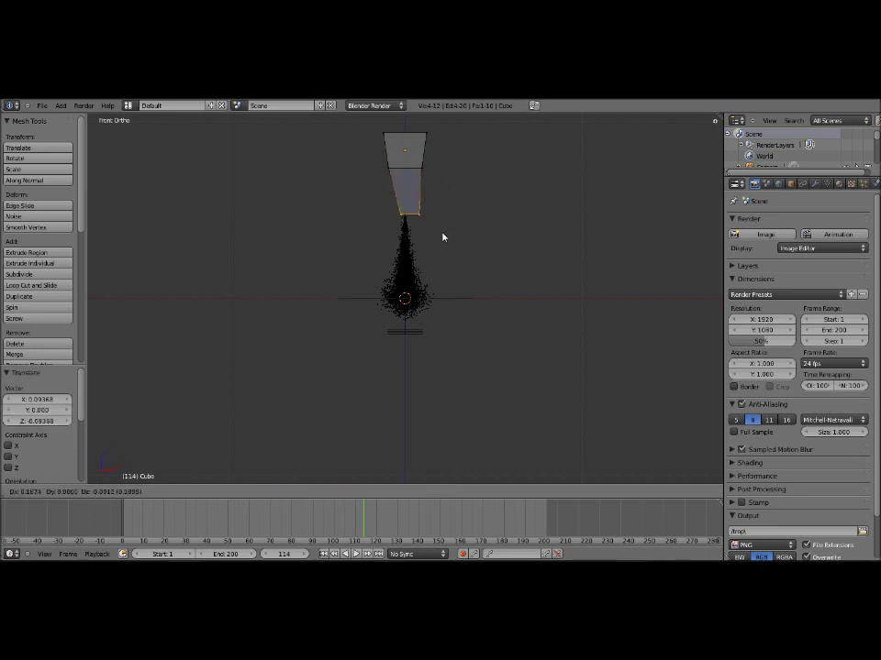
{"action": "left_click", "coordinate": [442, 238]}
Extrude a lower section, tilt and shift it, then narrow it to 0.790
{"action": "key", "text": "e"}
{"action": "left_click", "coordinate": [432, 277]}
{"action": "key", "text": "r"}
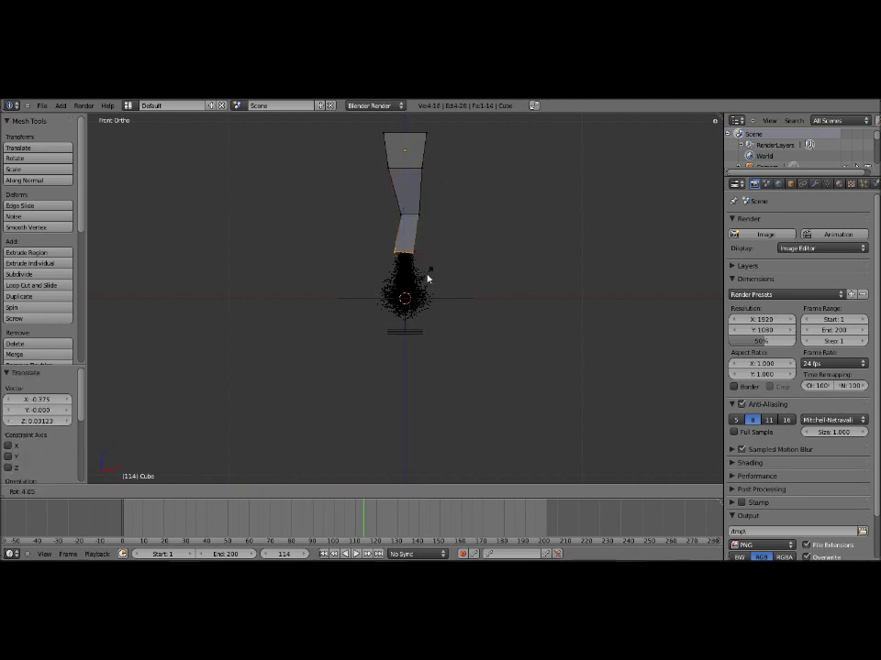
{"action": "left_click", "coordinate": [424, 271]}
{"action": "key", "text": "g"}
{"action": "left_click", "coordinate": [414, 256]}
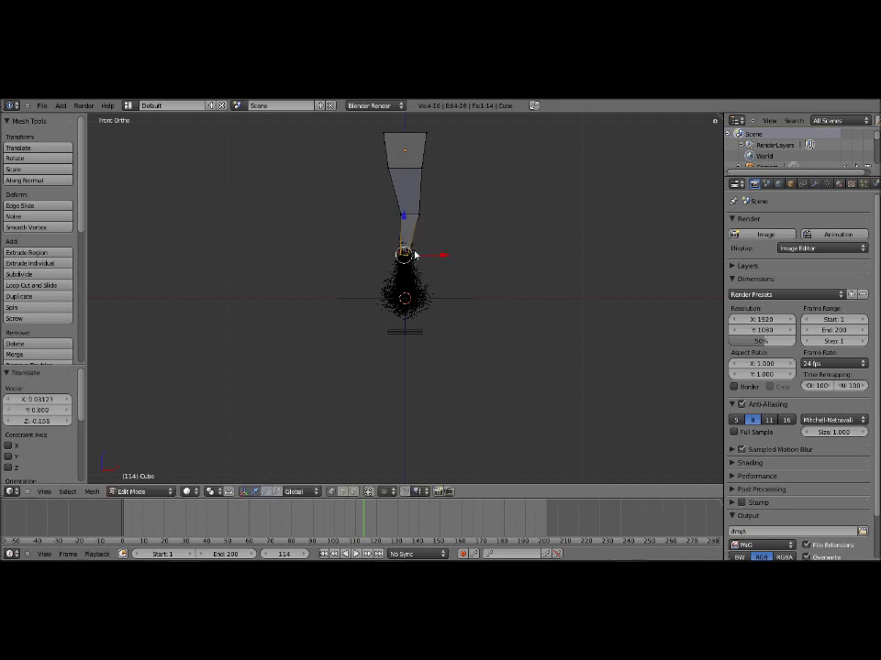
{"action": "key", "text": "g"}
{"action": "left_click", "coordinate": [452, 248]}
{"action": "key", "text": "s"}
{"action": "left_click", "coordinate": [451, 244]}
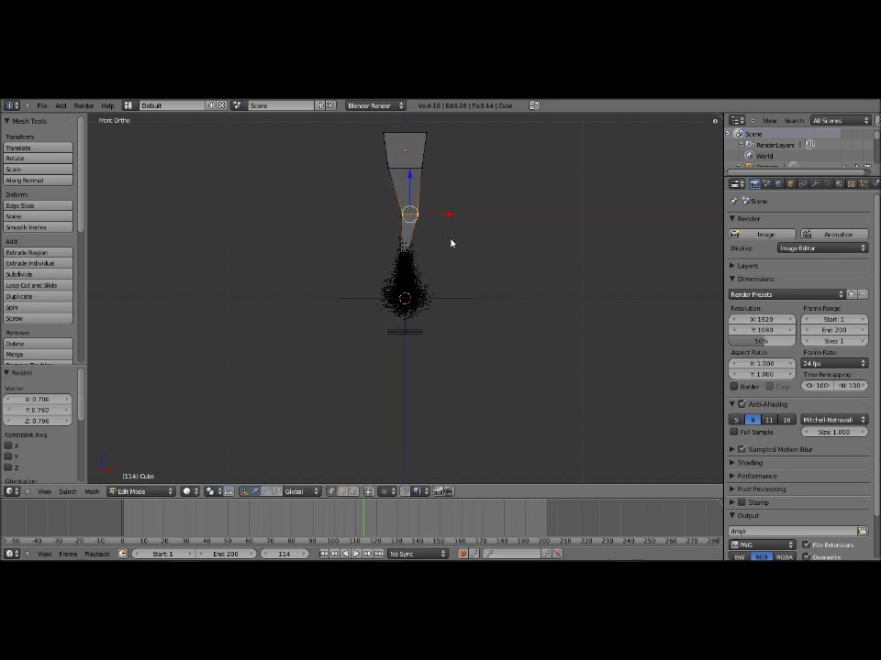
Select the edge ring below the top and narrow it
{"action": "key", "text": "a"}
{"action": "right_click", "coordinate": [394, 170], "text": "alt"}
{"action": "key", "text": "s"}
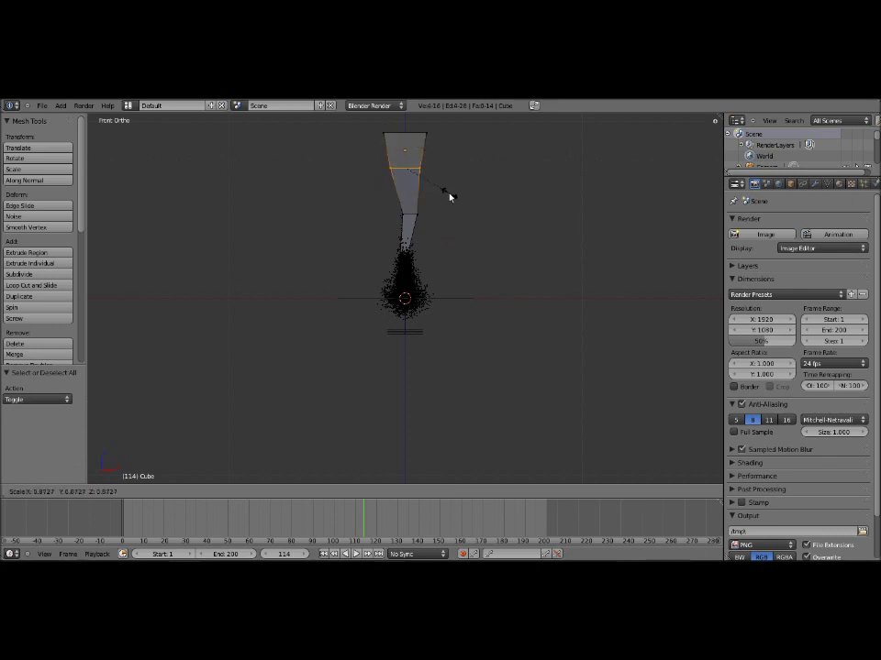
{"action": "left_click", "coordinate": [452, 197]}
Extrude a slightly tilted tip from the neck down toward the particles, then exit Edit Mode
{"action": "key", "text": "a"}
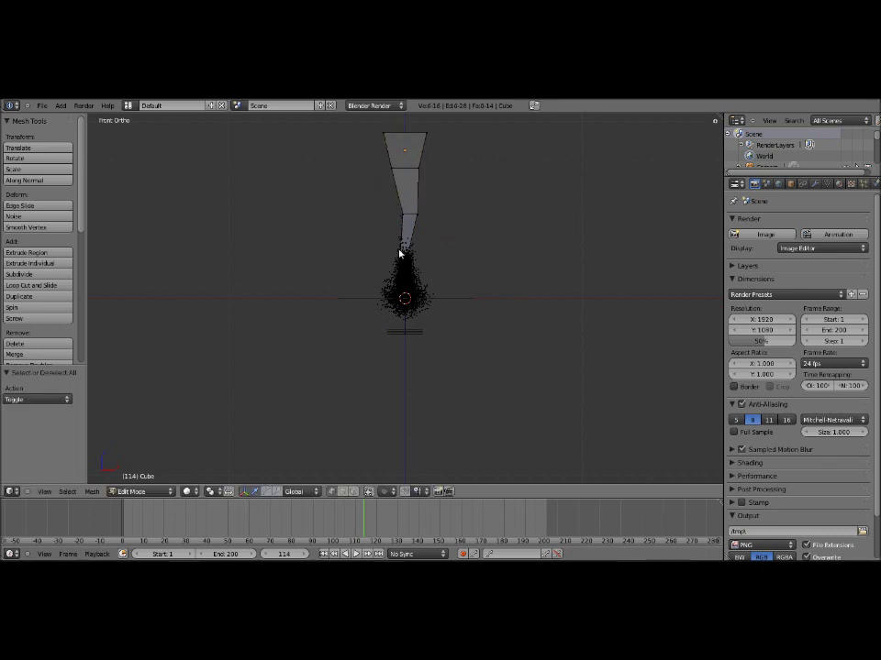
{"action": "right_click", "coordinate": [401, 254]}
{"action": "key", "text": "e"}
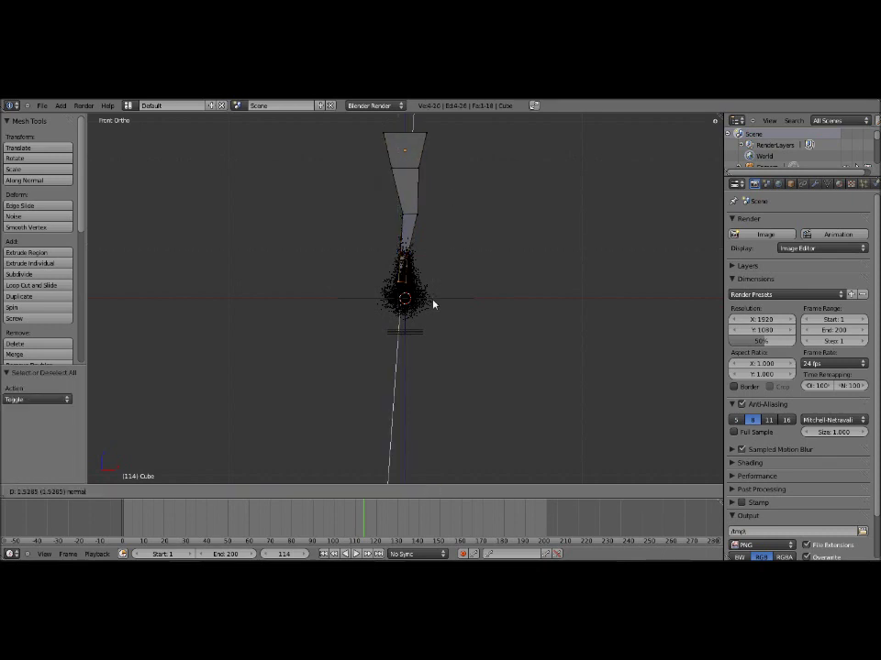
{"action": "left_click", "coordinate": [434, 304]}
{"action": "key", "text": "r"}
{"action": "left_click", "coordinate": [436, 306]}
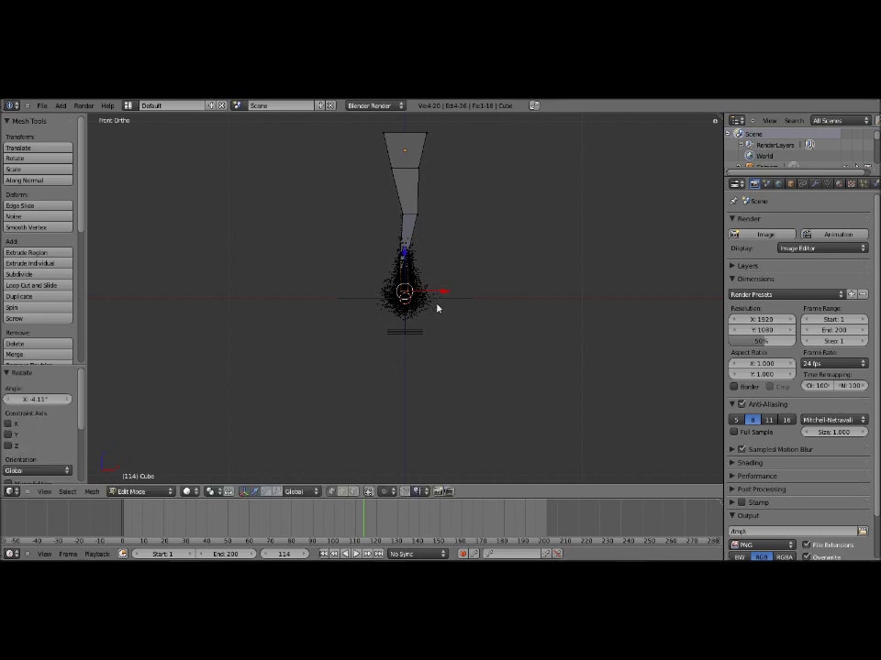
{"action": "key", "text": "Tab"}
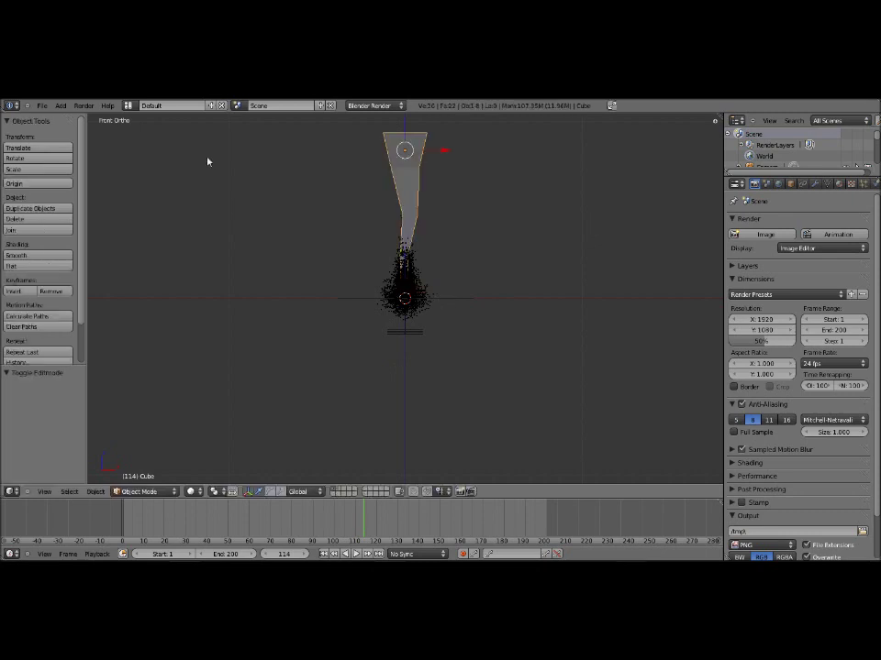
Snap the 3D cursor to the selection and give the funnel smooth shading
{"action": "left_click", "coordinate": [287, 295]}
{"action": "key", "text": "shift+s"}
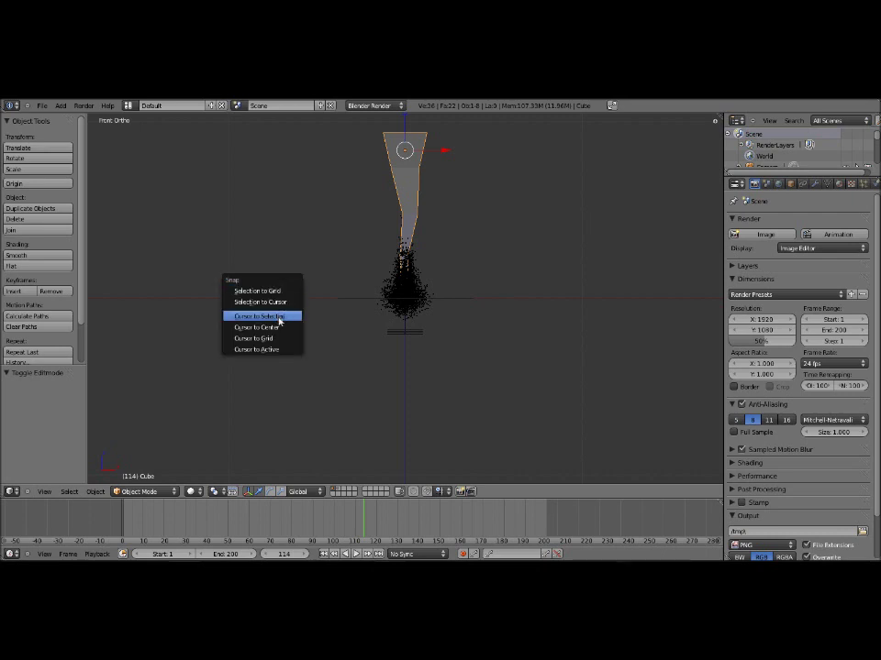
{"action": "left_click", "coordinate": [279, 320]}
{"action": "left_click", "coordinate": [66, 255]}
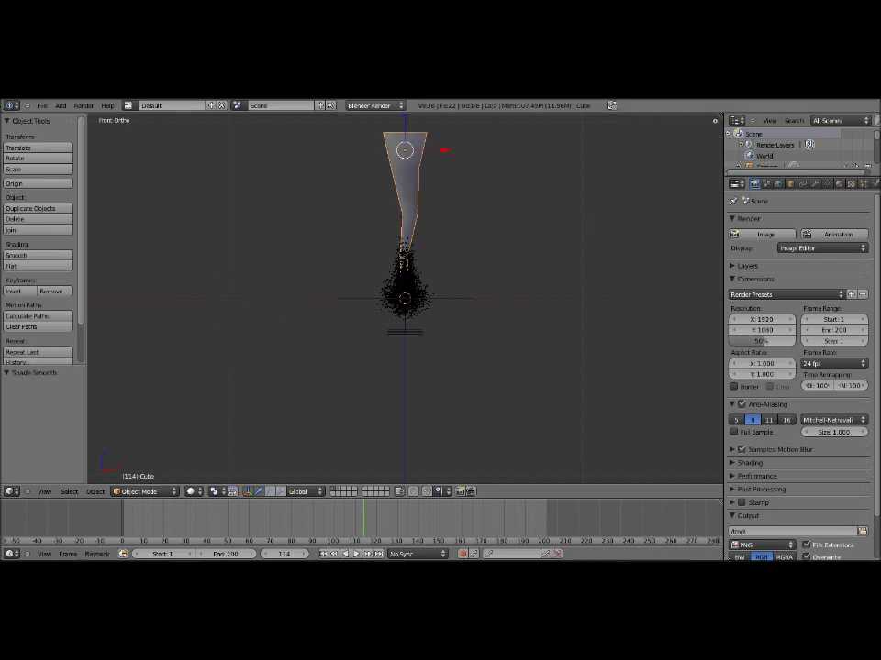
Add a Subdivision Surface modifier and raise View subdivisions to 2
{"action": "left_click", "coordinate": [815, 185]}
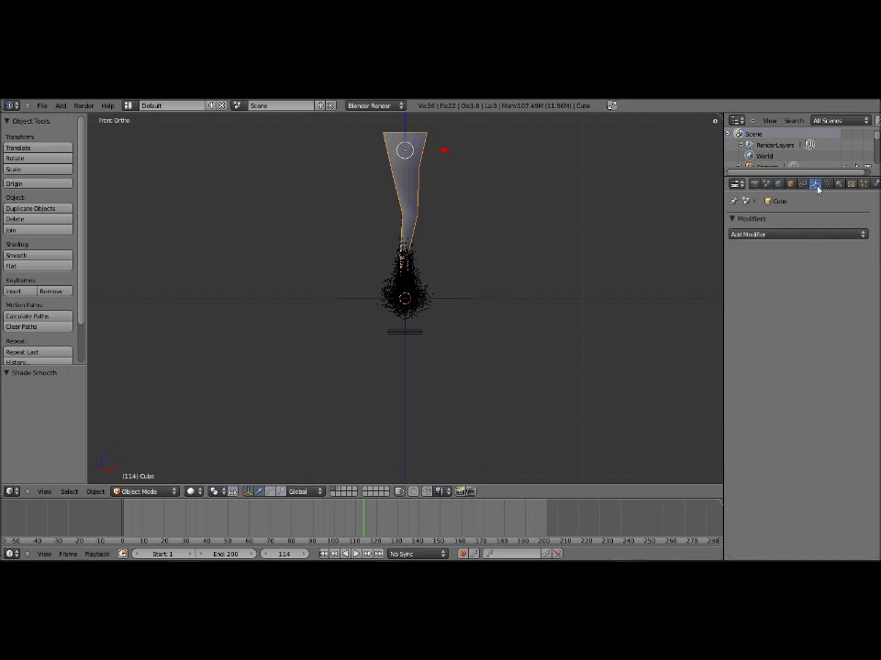
{"action": "left_click", "coordinate": [753, 234]}
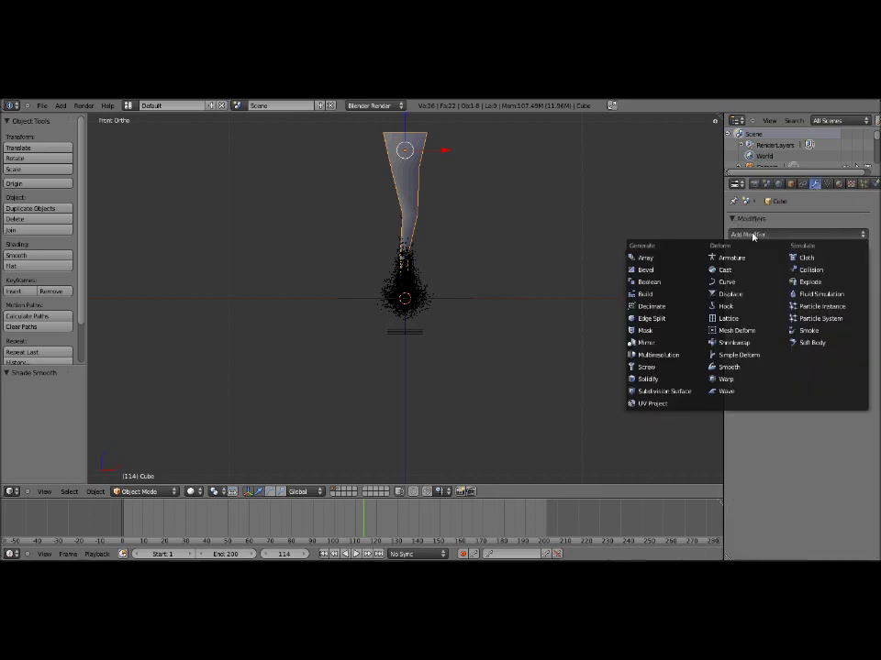
{"action": "left_click", "coordinate": [686, 392]}
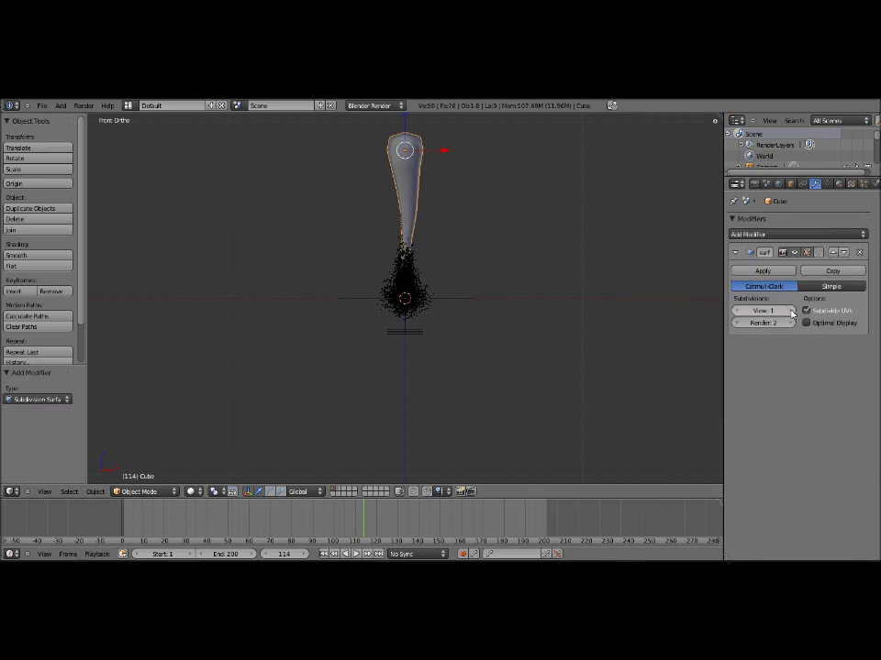
{"action": "left_click", "coordinate": [793, 313]}
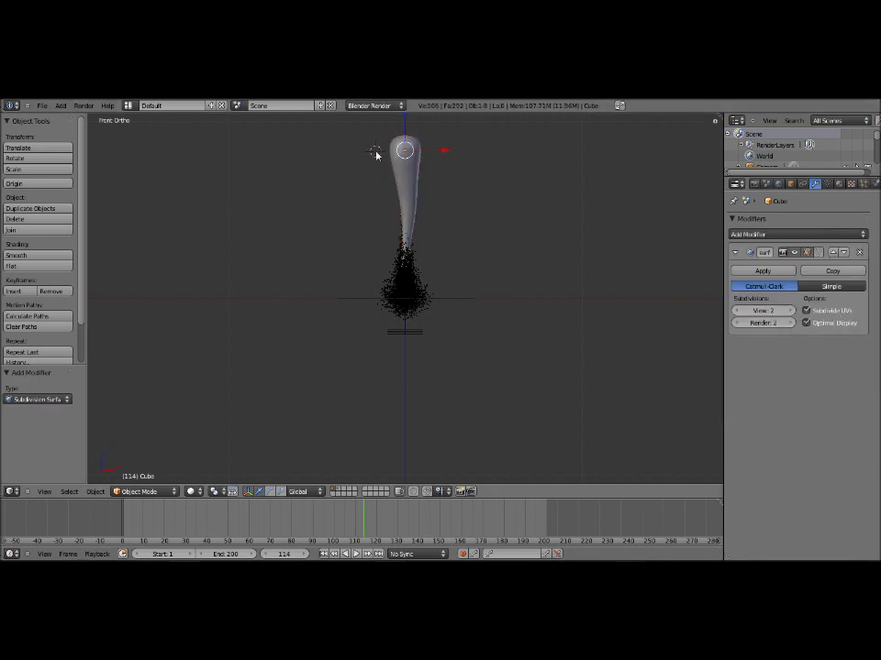
Snap the 3D cursor to the world origin and add an edge loop near the funnel's top
{"action": "key", "text": "shift+s"}
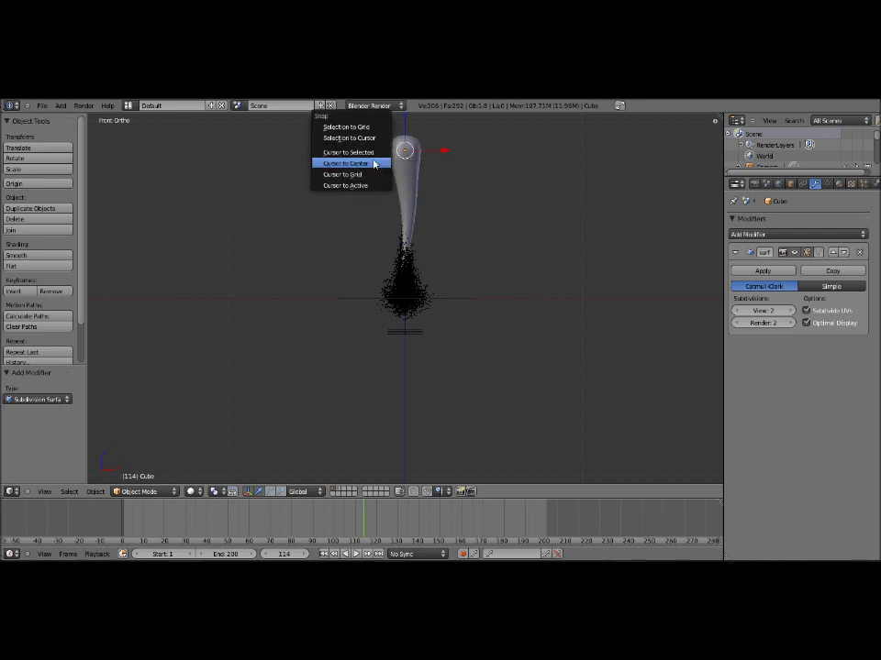
{"action": "left_click", "coordinate": [348, 163]}
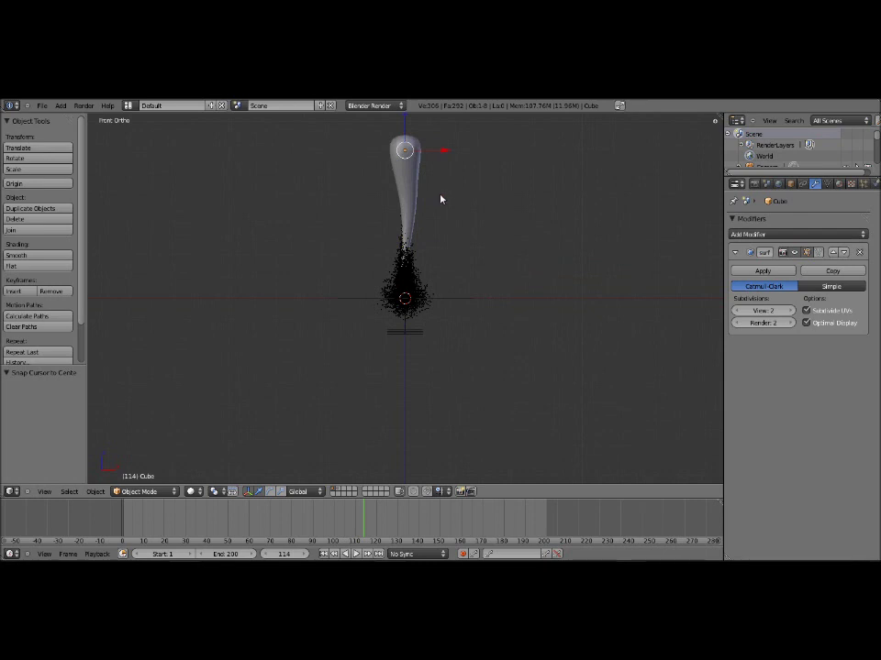
{"action": "key", "text": "Tab"}
{"action": "key", "text": "a"}
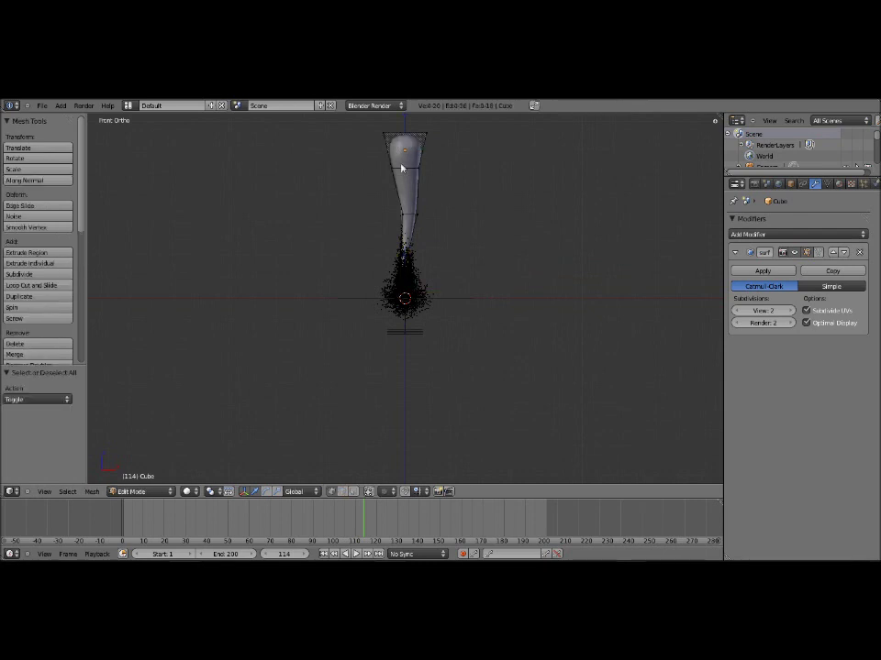
{"action": "key", "text": "ctrl+r"}
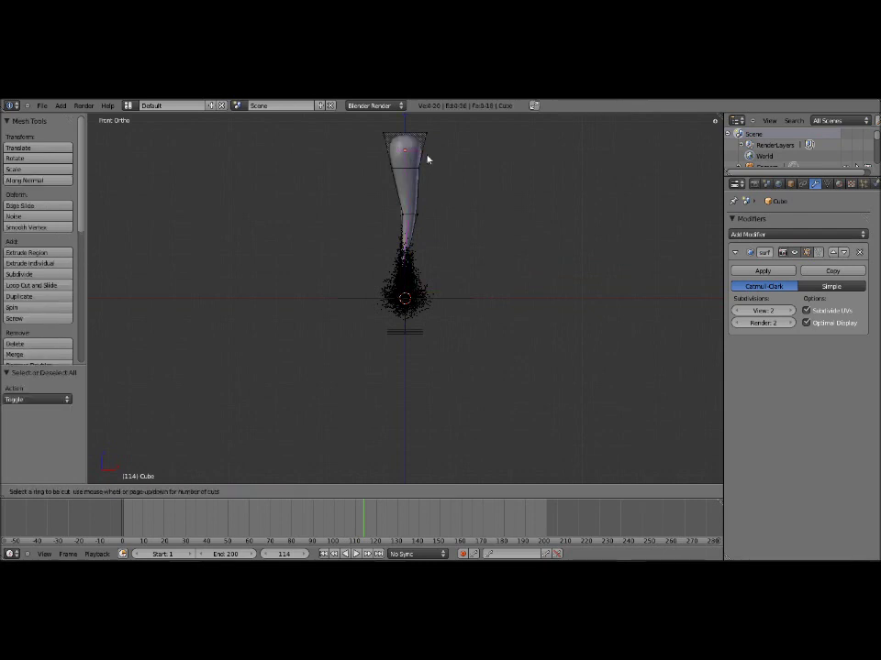
{"action": "left_click", "coordinate": [427, 149]}
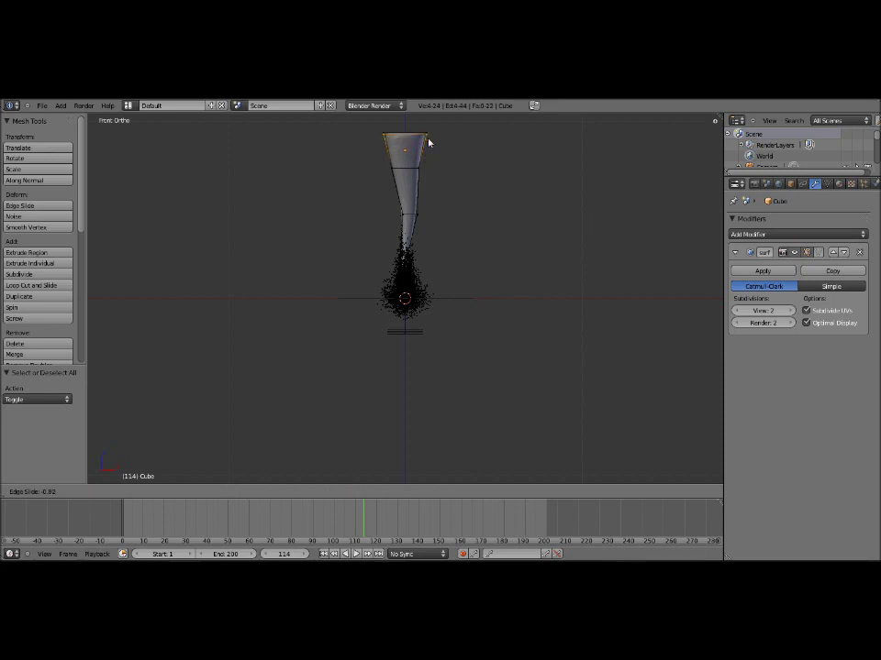
{"action": "left_click", "coordinate": [428, 142]}
{"action": "key", "text": "Tab"}
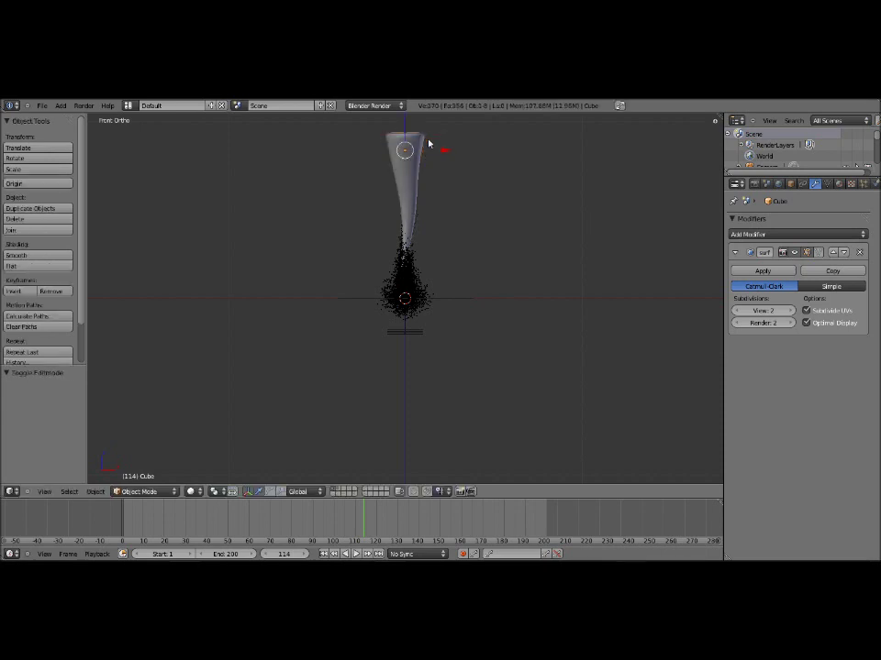
Zoom in, select the funnel, and start scaling it along Z
{"action": "scroll", "coordinate": [482, 212], "scroll_direction": "up", "scroll_amount": 2}
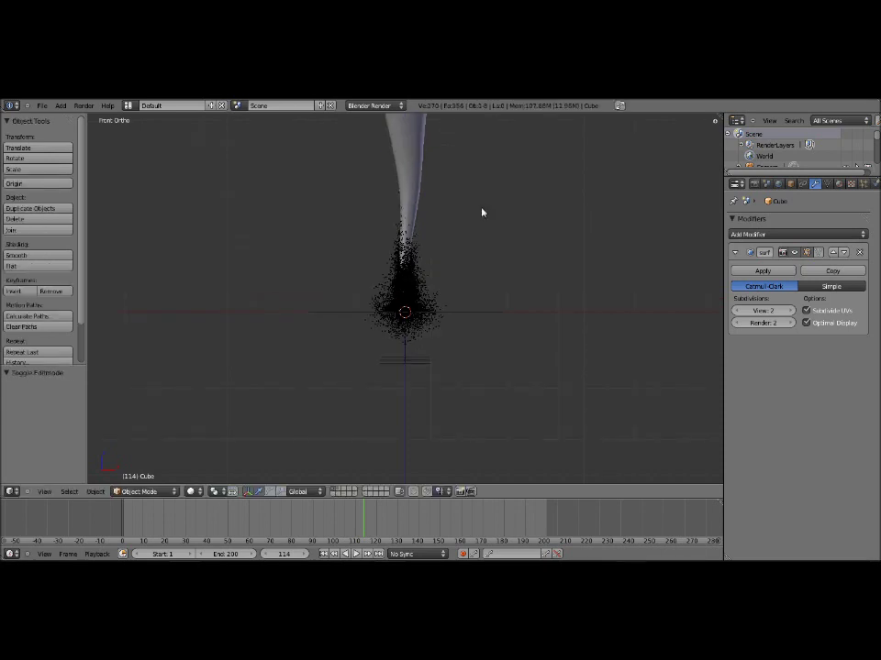
{"action": "scroll", "coordinate": [481, 212], "scroll_direction": "up", "scroll_amount": 5, "text": "shift"}
{"action": "scroll", "coordinate": [482, 211], "scroll_direction": "up", "scroll_amount": 1}
{"action": "key", "text": "a"}
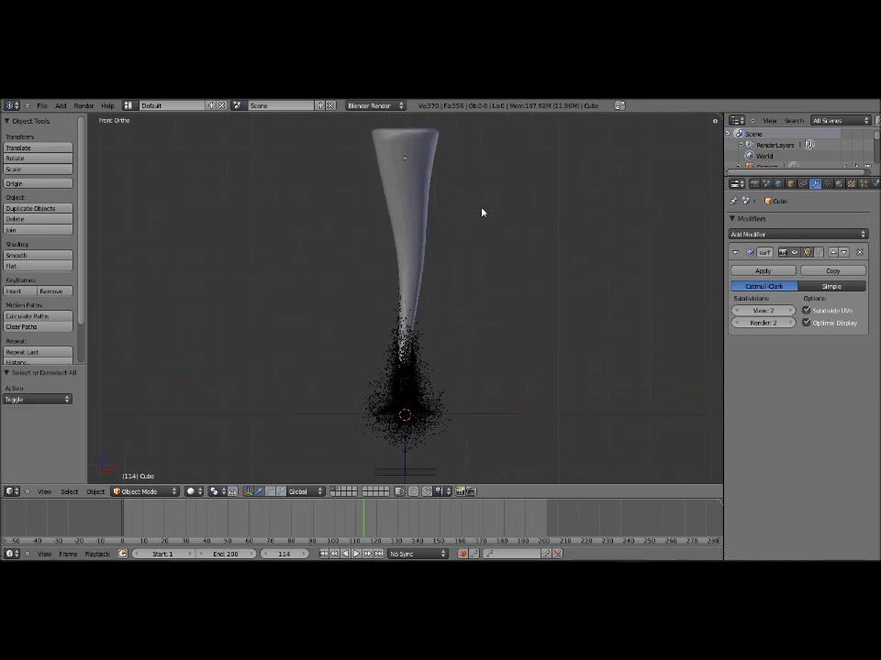
{"action": "right_click", "coordinate": [392, 241]}
{"action": "key", "text": "s"}
{"action": "key", "text": "z"}
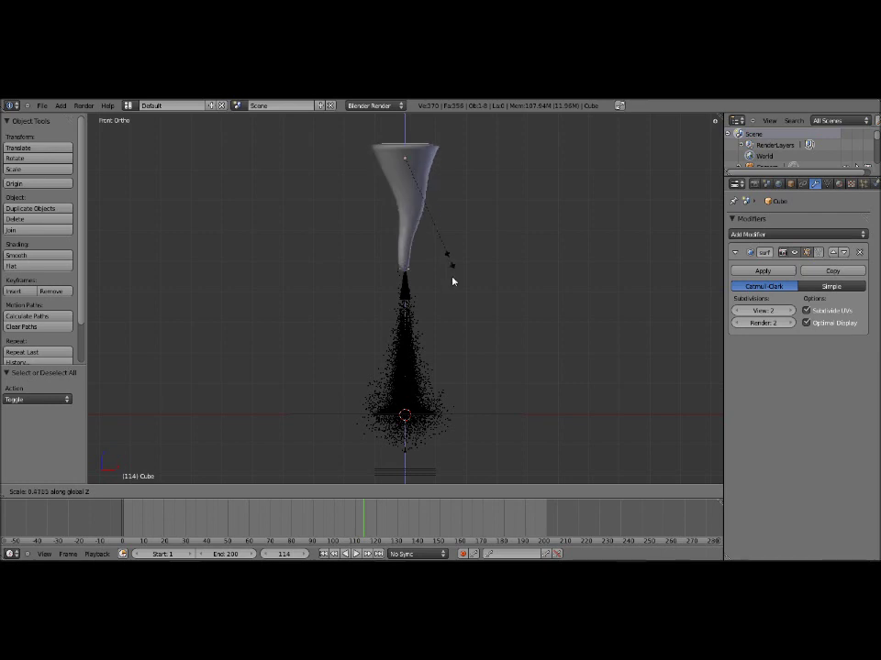
Confirm the funnel's vertical squash to about 0.47 and reselect it
{"action": "left_click", "coordinate": [472, 387]}
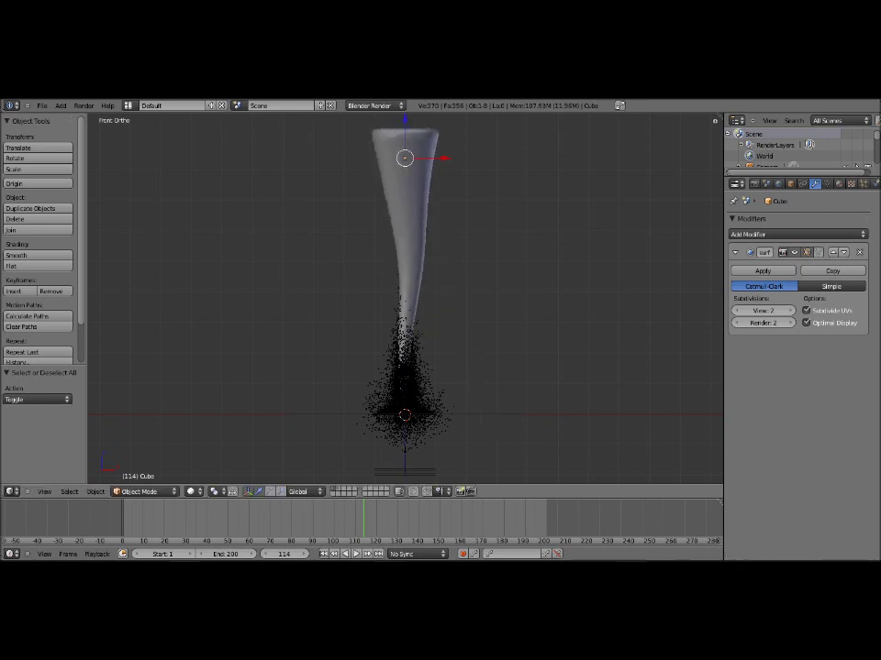
{"action": "key", "text": "a"}
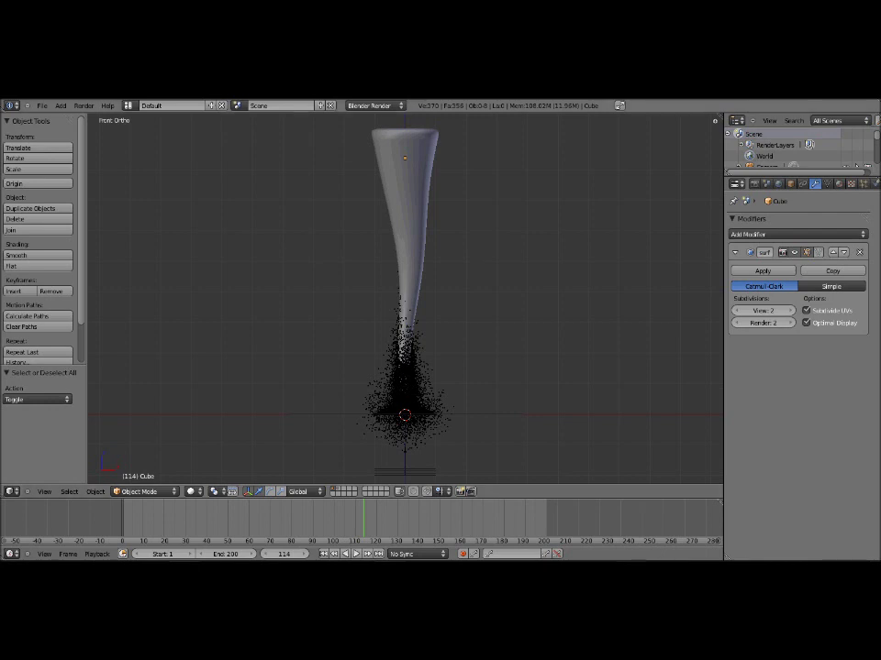
{"action": "right_click", "coordinate": [409, 187]}
Collapse the Subdivision Surface panel and check the Clouds texture at size 0.25
{"action": "left_click", "coordinate": [734, 252]}
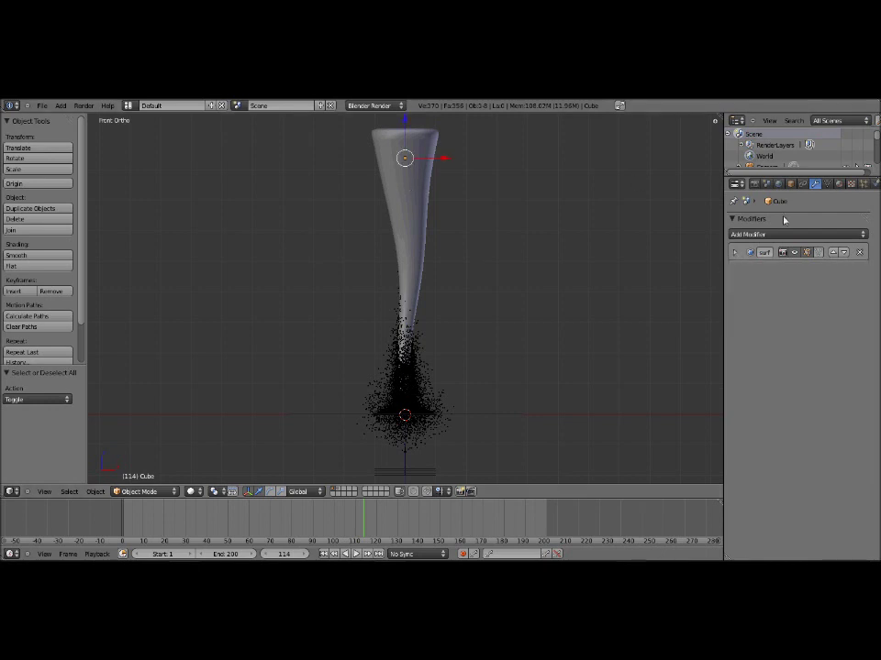
{"action": "left_click", "coordinate": [852, 183]}
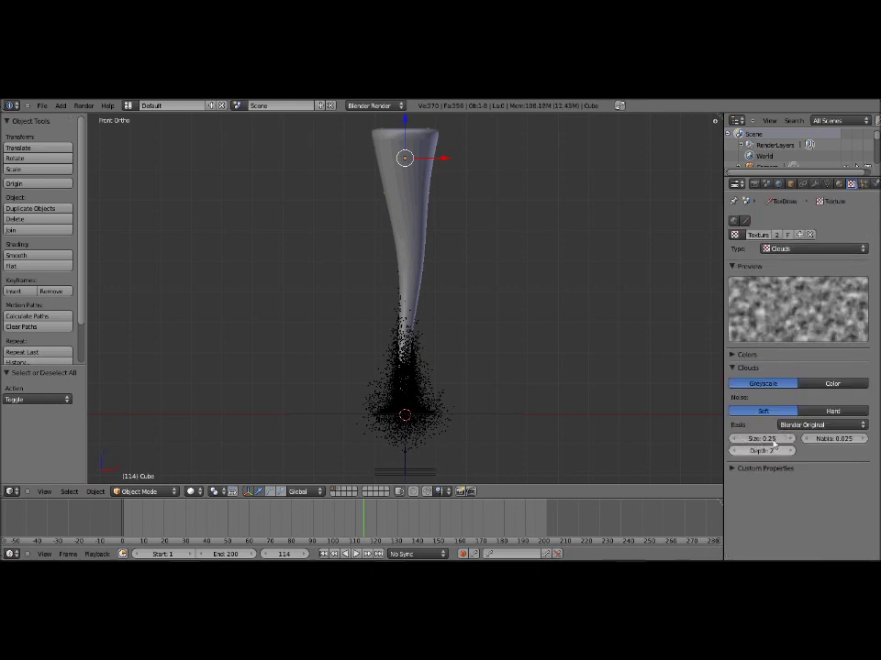
{"action": "left_click", "coordinate": [815, 184]}
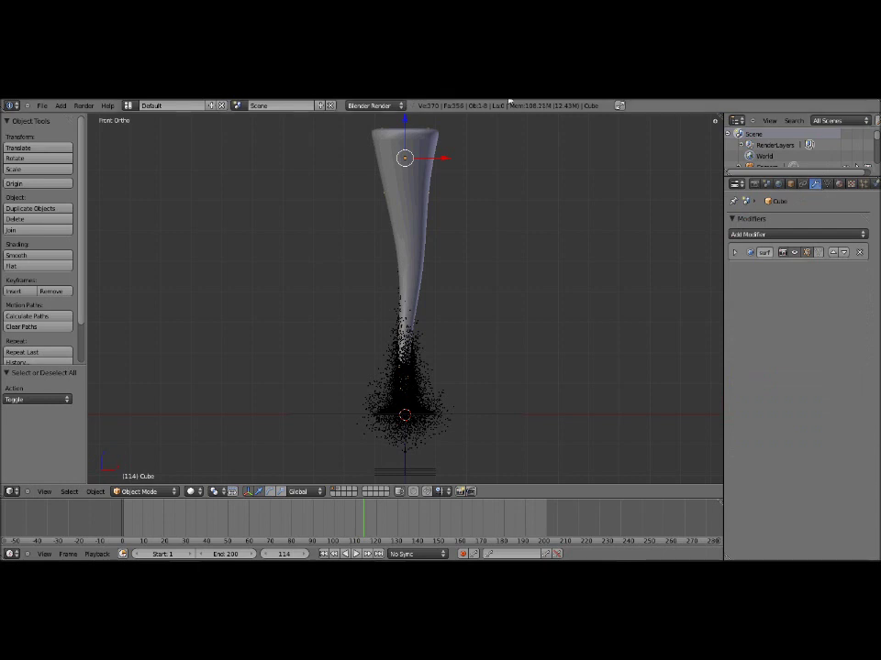
{"action": "left_click", "coordinate": [746, 235]}
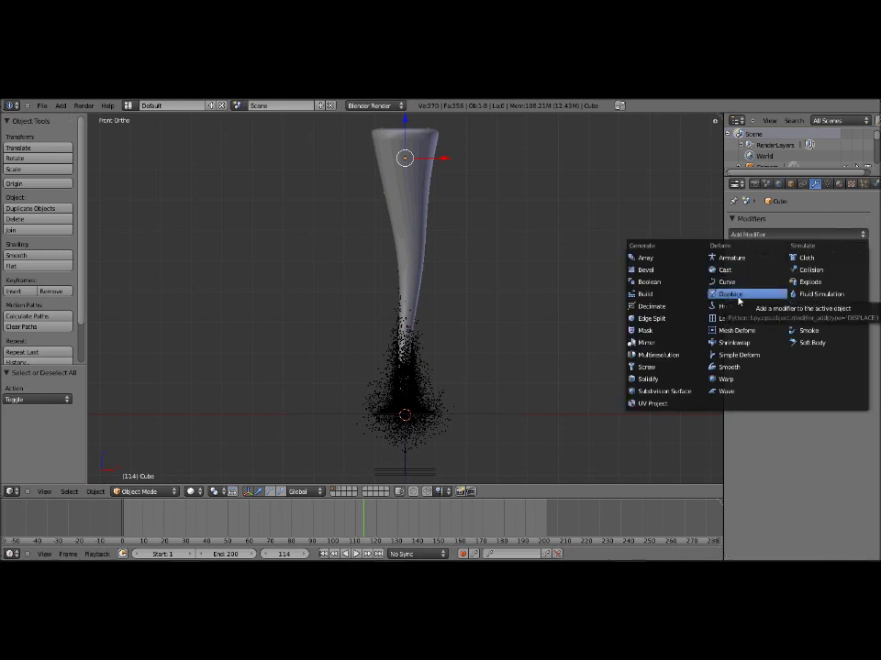
Review the Clouds texture's type settings in the Texture tab
{"action": "left_click", "coordinate": [738, 294]}
{"action": "left_click", "coordinate": [851, 184]}
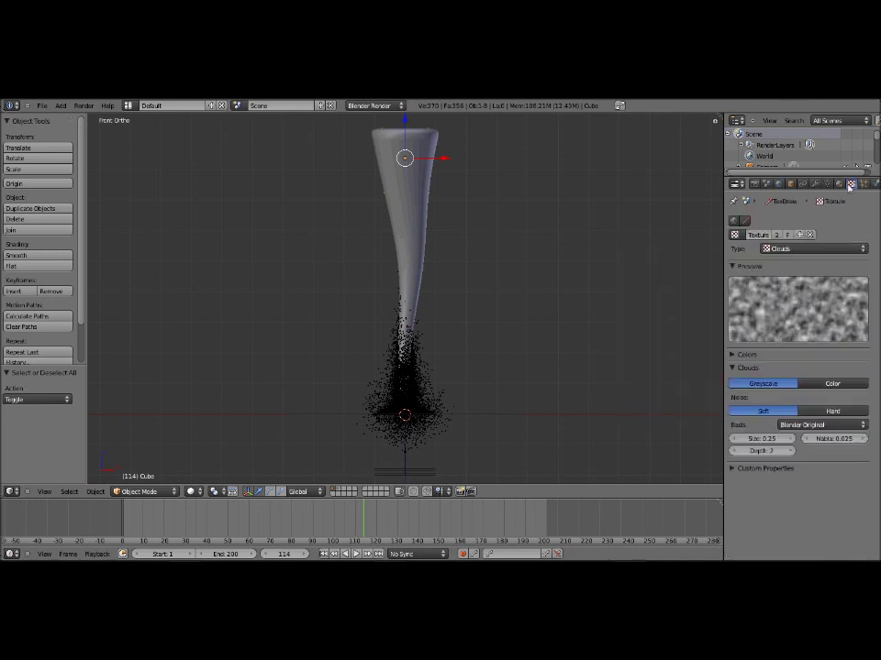
{"action": "left_click", "coordinate": [778, 249]}
{"action": "left_click", "coordinate": [815, 184]}
Add a Displace modifier driven by the Clouds texture with strength 0.3
{"action": "left_click", "coordinate": [767, 234]}
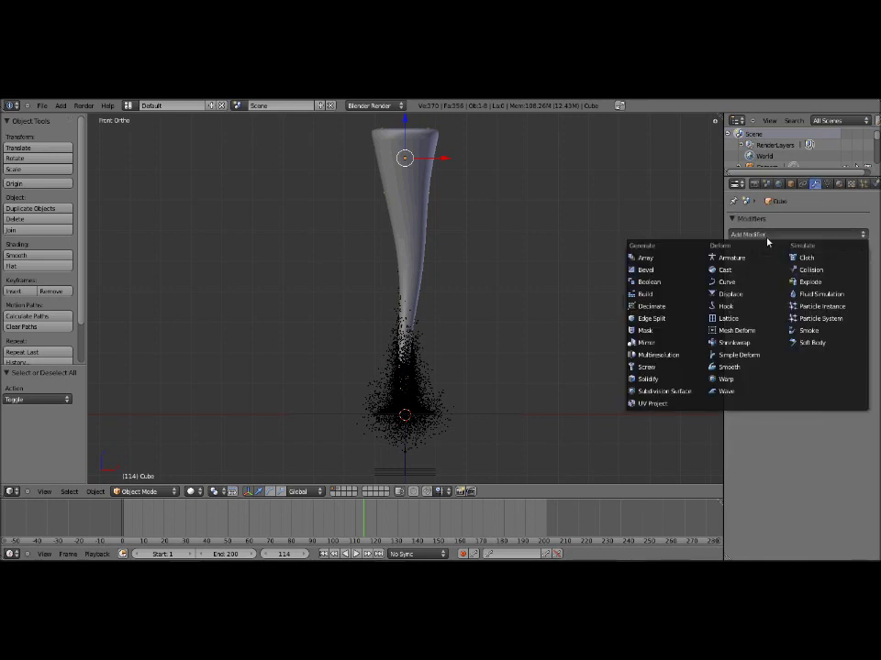
{"action": "left_click", "coordinate": [734, 293]}
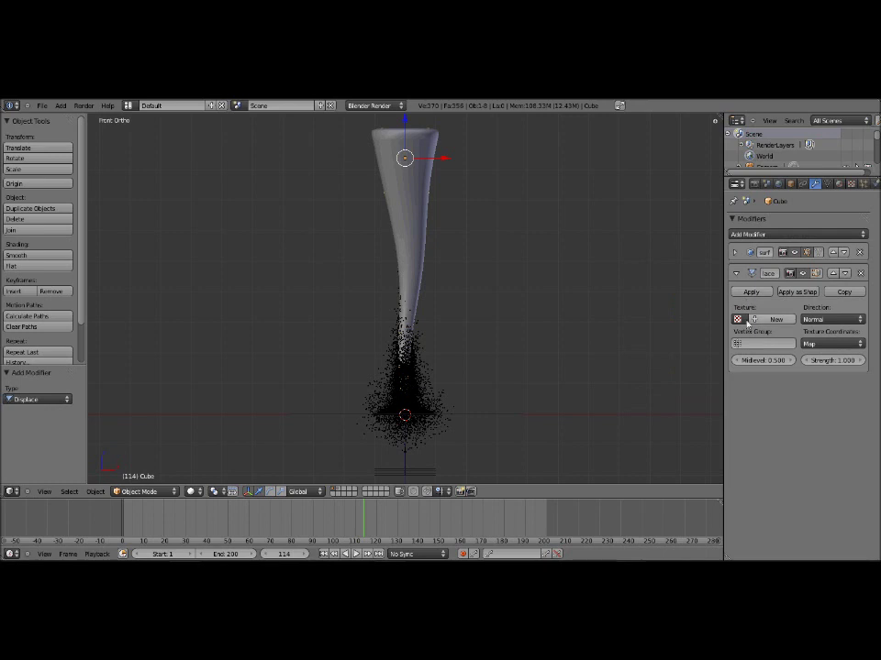
{"action": "left_click", "coordinate": [740, 319]}
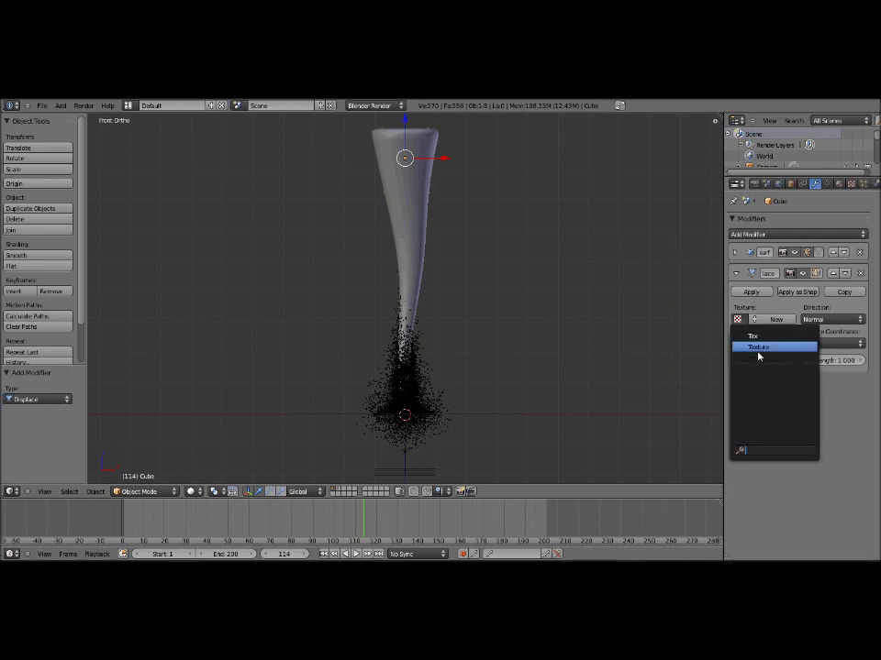
{"action": "left_click", "coordinate": [756, 353]}
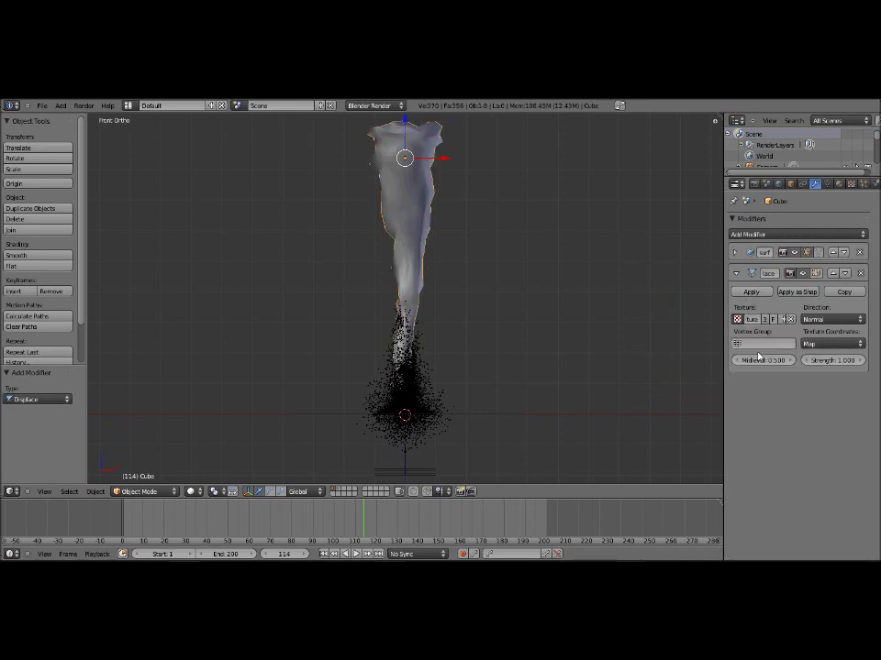
{"action": "left_click", "coordinate": [844, 361]}
{"action": "type", "text": "0.3"}
{"action": "key", "text": "Return"}
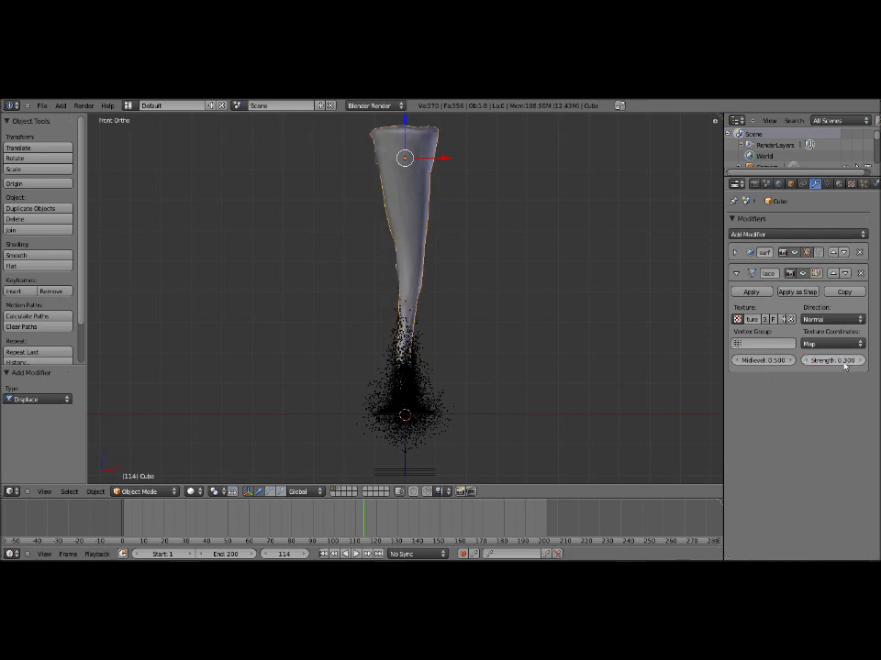
{"action": "left_click", "coordinate": [758, 235]}
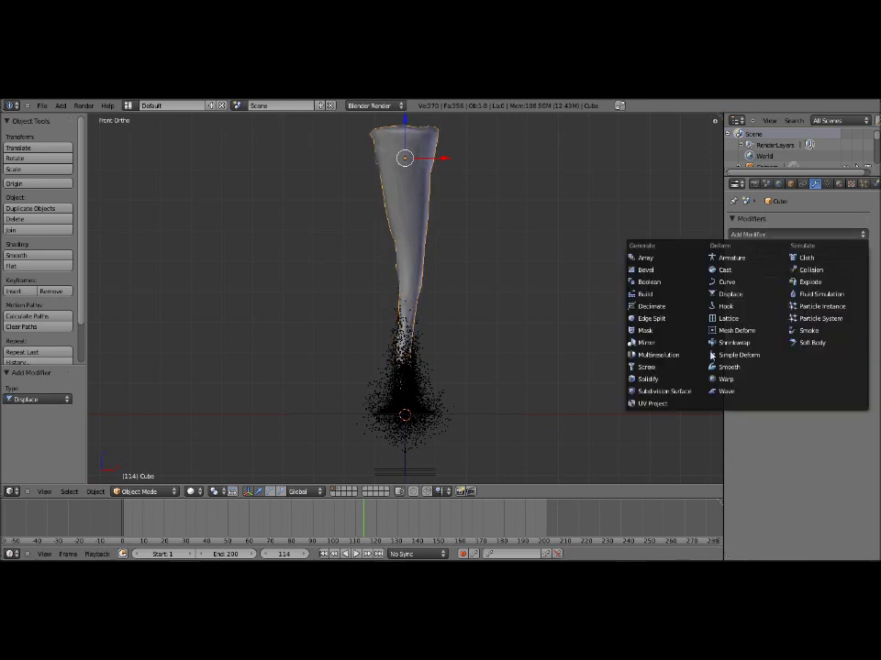
Add a second Subdivision Surface modifier with 1 render subdivision and optimal display
{"action": "left_click", "coordinate": [679, 392]}
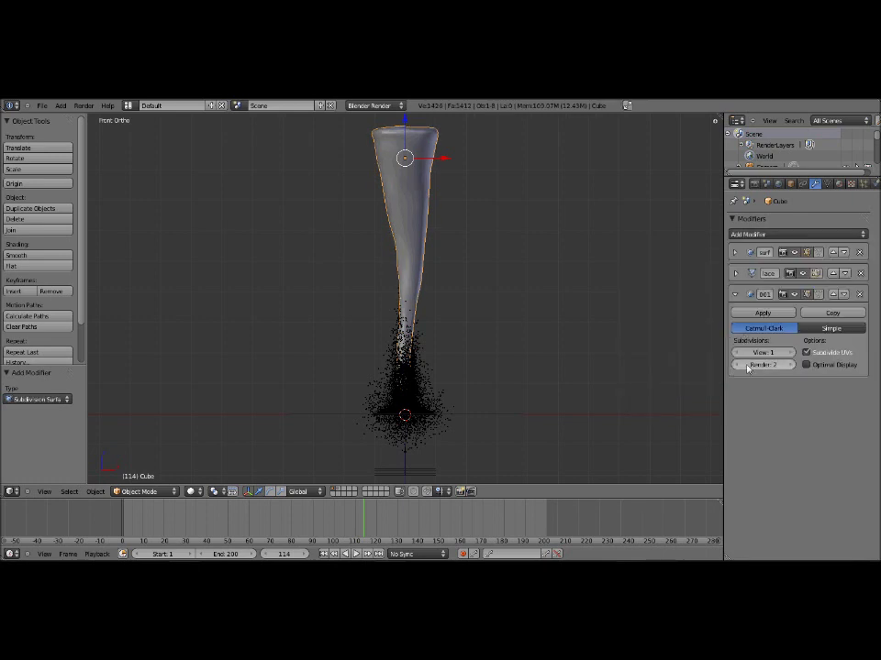
{"action": "left_click", "coordinate": [738, 365]}
{"action": "left_click", "coordinate": [805, 365]}
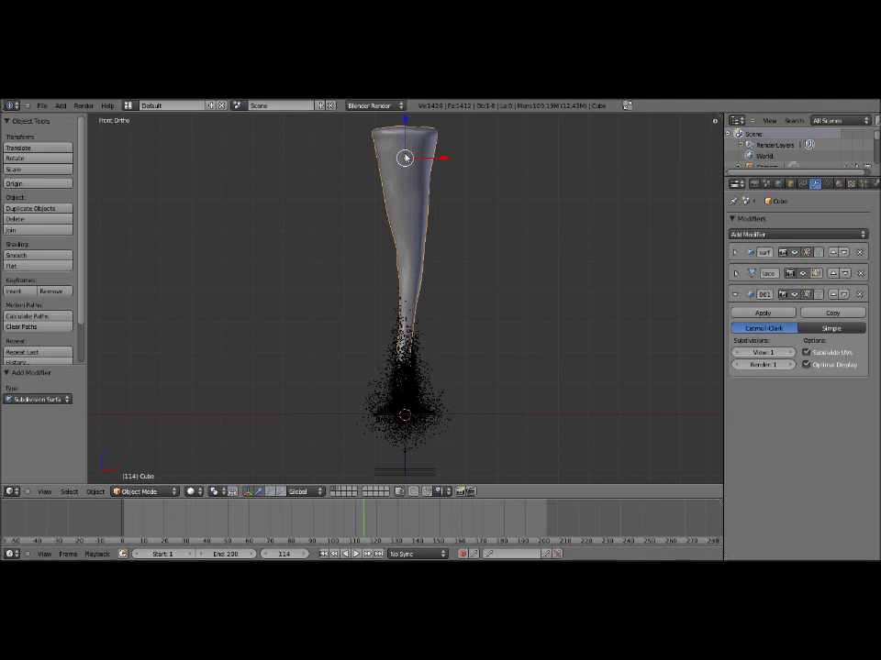
Stretch the funnel along Z twice until its tip reaches the particle spray
{"action": "key", "text": "s"}
{"action": "key", "text": "z"}
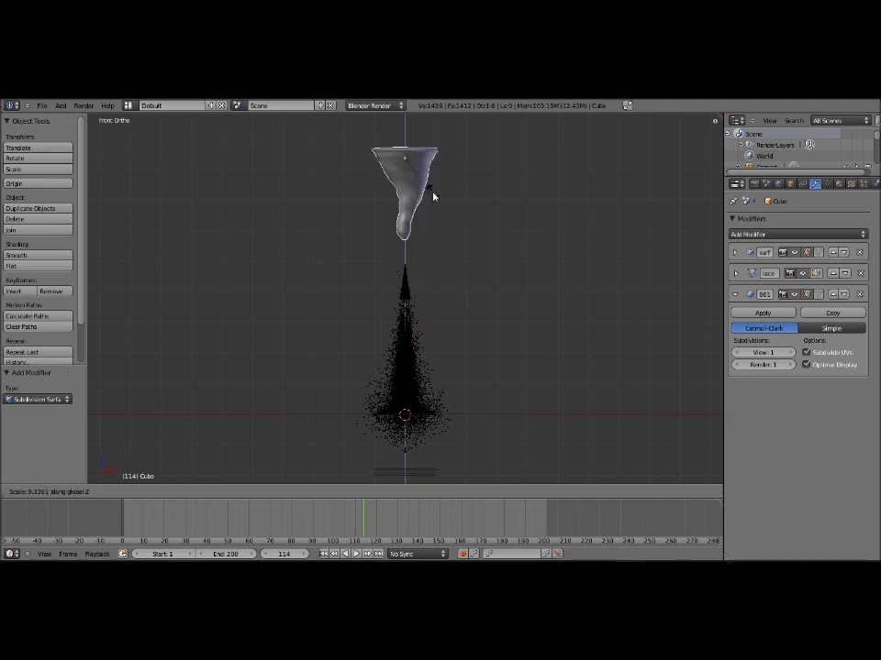
{"action": "left_click", "coordinate": [443, 320]}
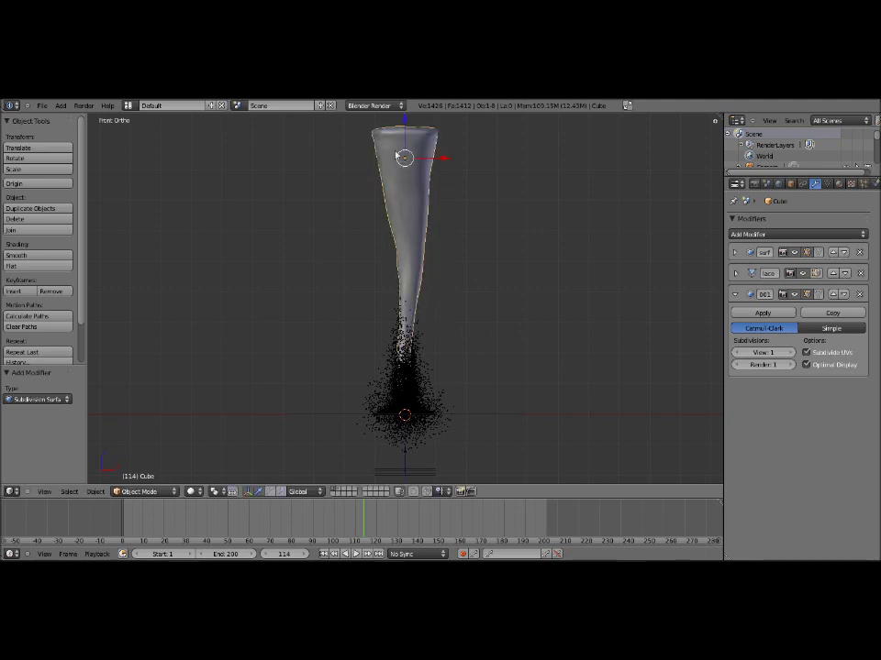
{"action": "key", "text": "s"}
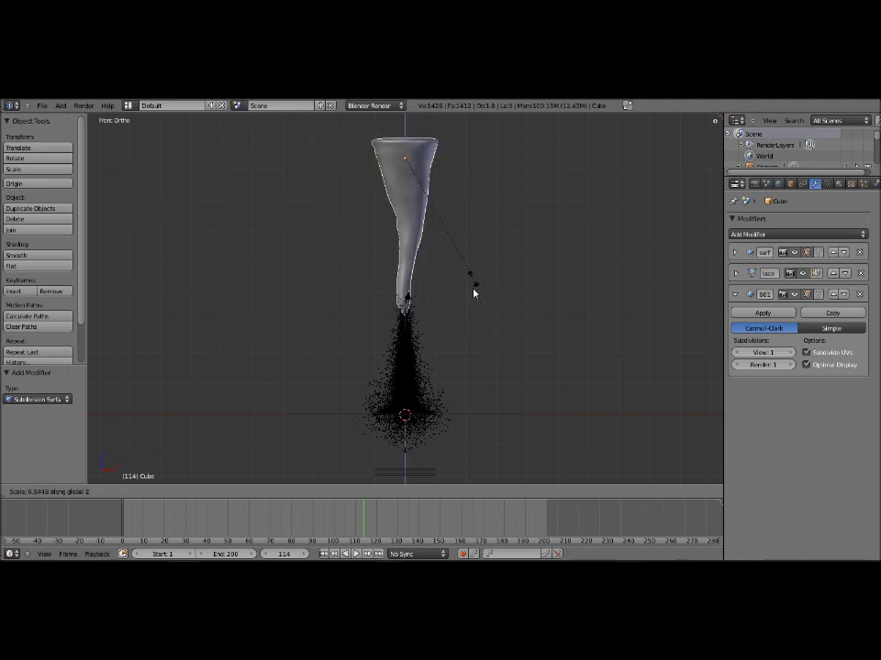
{"action": "key", "text": "Escape"}
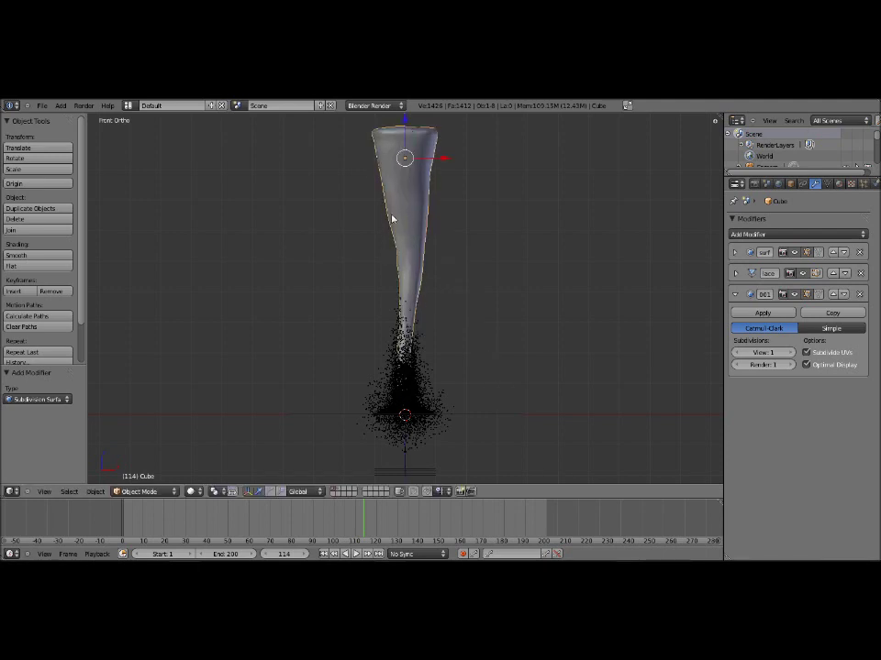
{"action": "key", "text": "s"}
{"action": "key", "text": "z"}
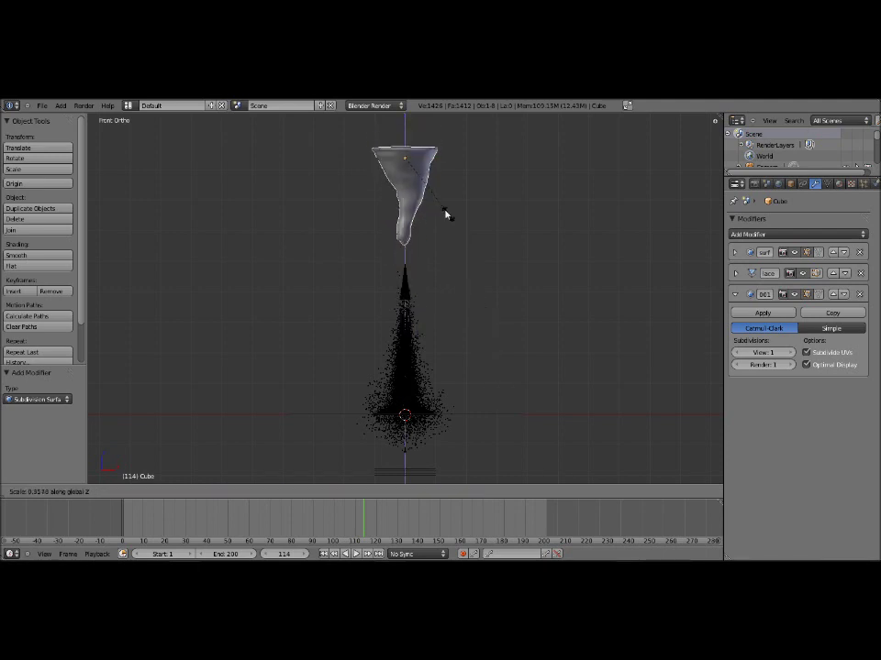
{"action": "left_click", "coordinate": [478, 294]}
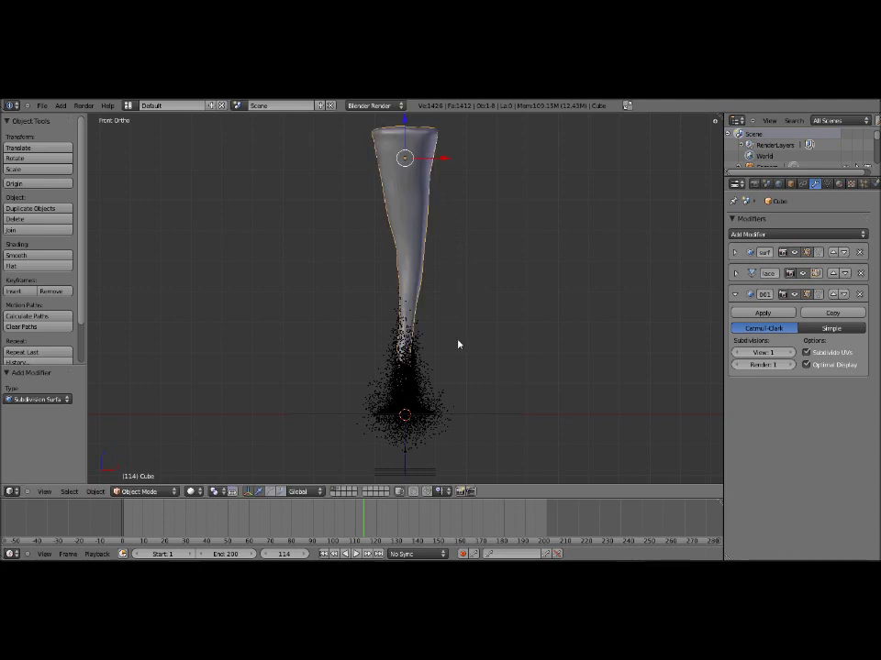
Snap the 3D cursor to the funnel's top rim vertices and set the origin to it
{"action": "key", "text": "Tab"}
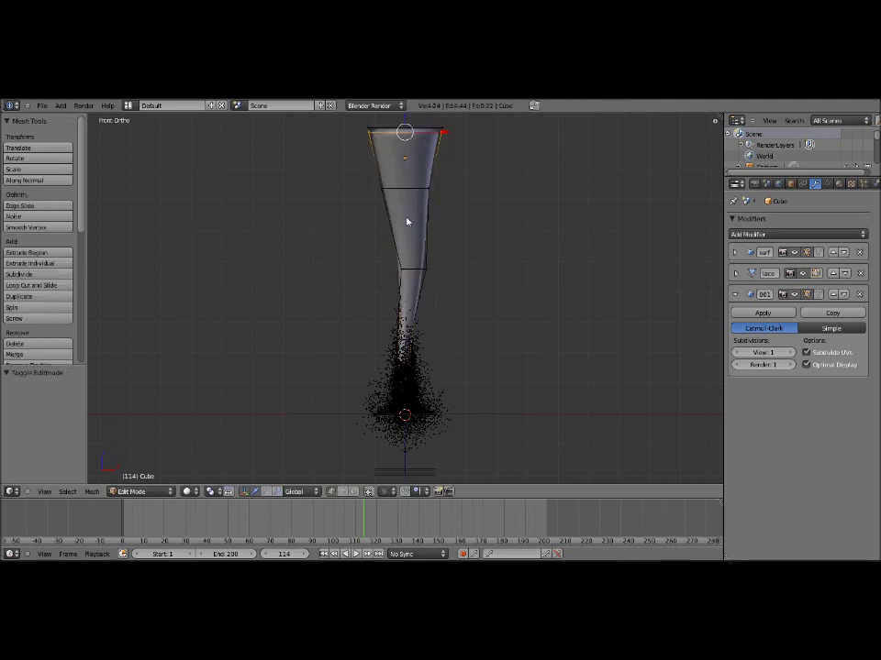
{"action": "key", "text": "a"}
{"action": "key", "text": "b"}
{"action": "left_click_drag", "start_coordinate": [355, 117], "coordinate": [457, 133]}
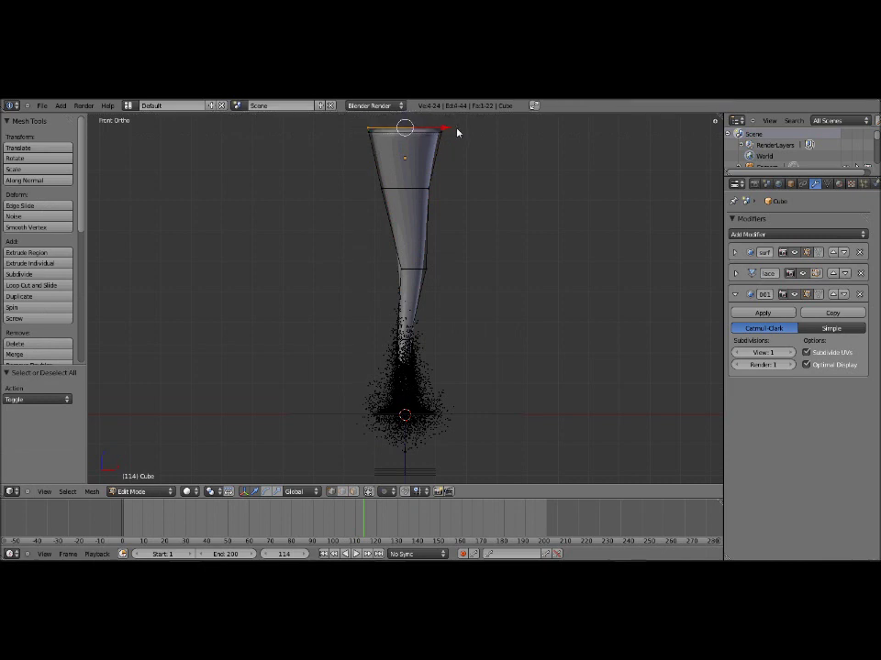
{"action": "key", "text": "shift+s"}
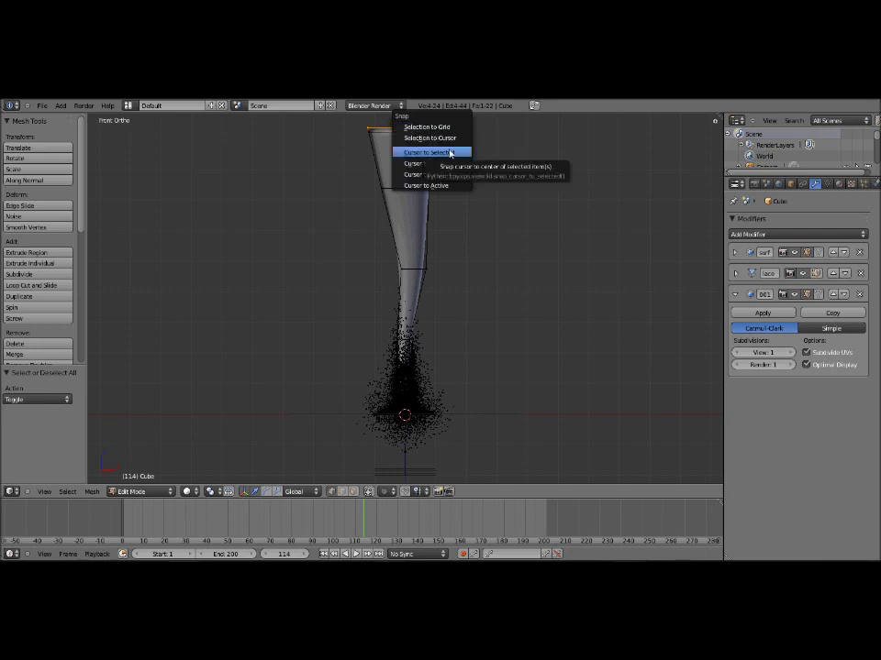
{"action": "left_click", "coordinate": [449, 152]}
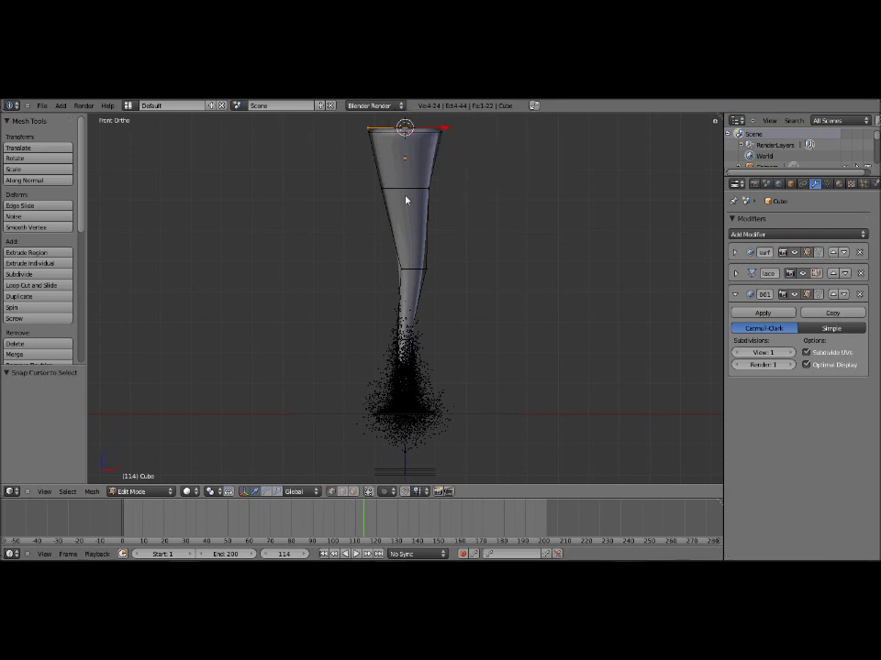
{"action": "key", "text": "Tab"}
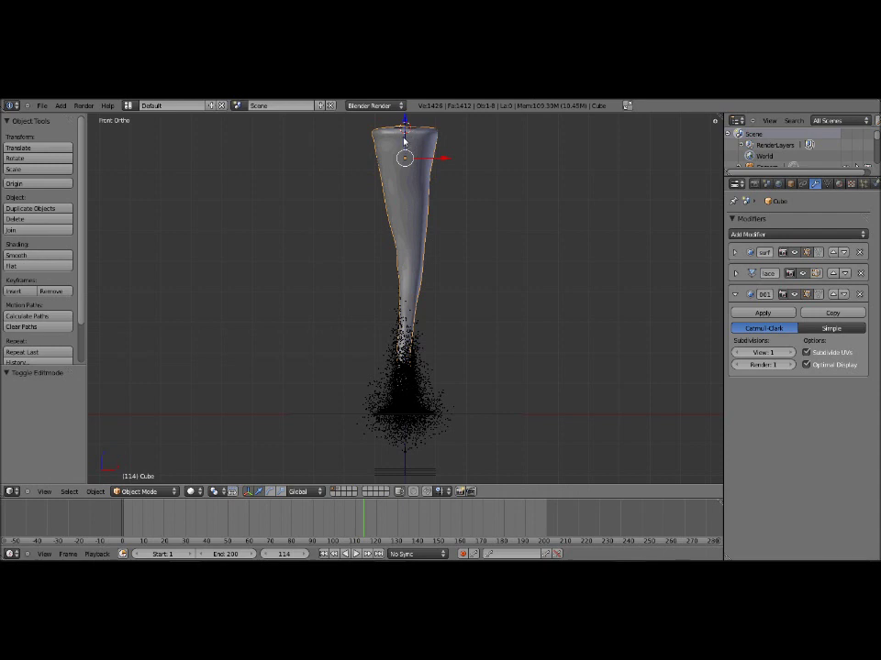
{"action": "key", "text": "shift+ctrl+alt+c"}
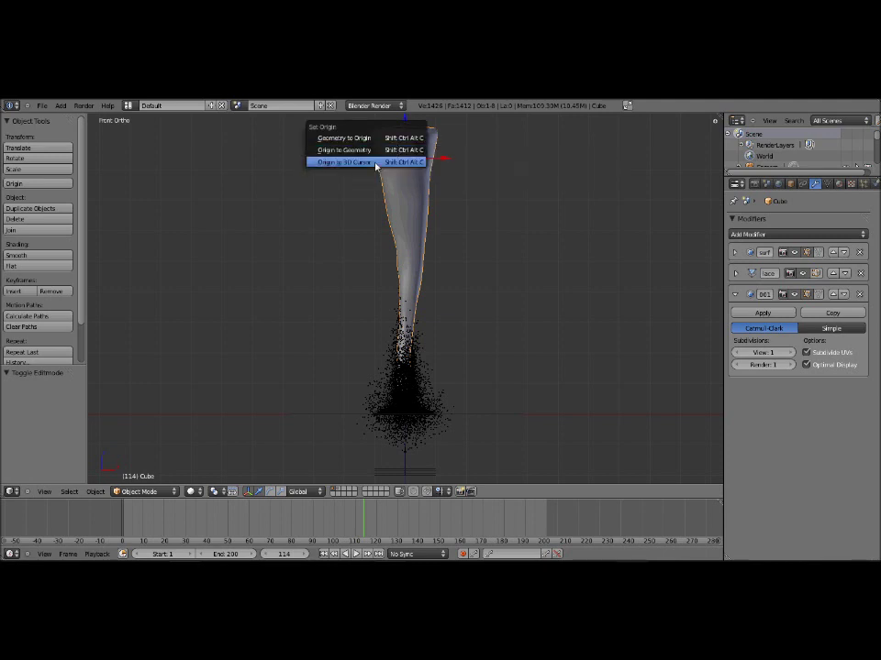
{"action": "left_click", "coordinate": [376, 162]}
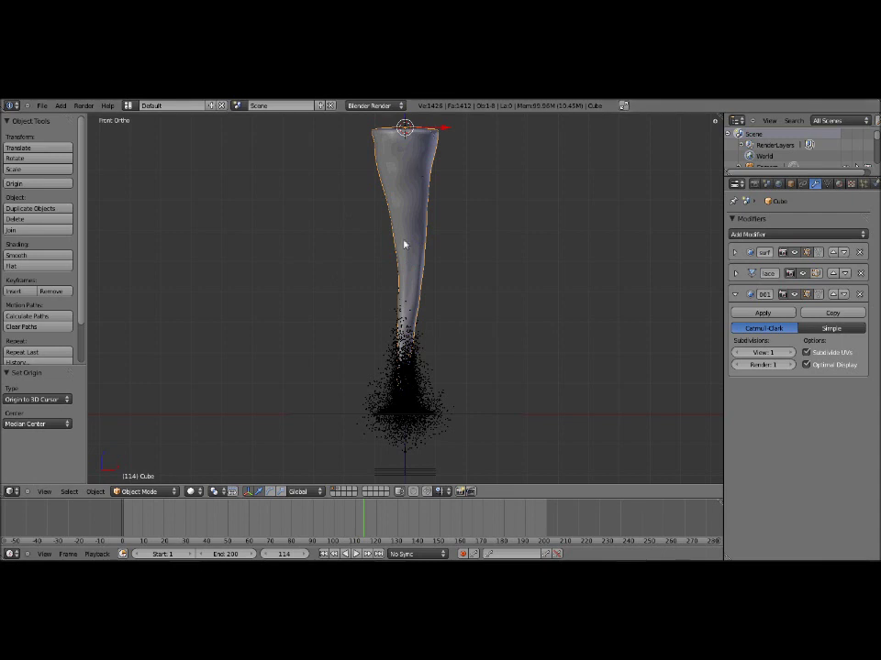
Reset the 3D cursor to the world centre, cancel a trial Z-scale, and end in camera view
{"action": "key", "text": "shift+s"}
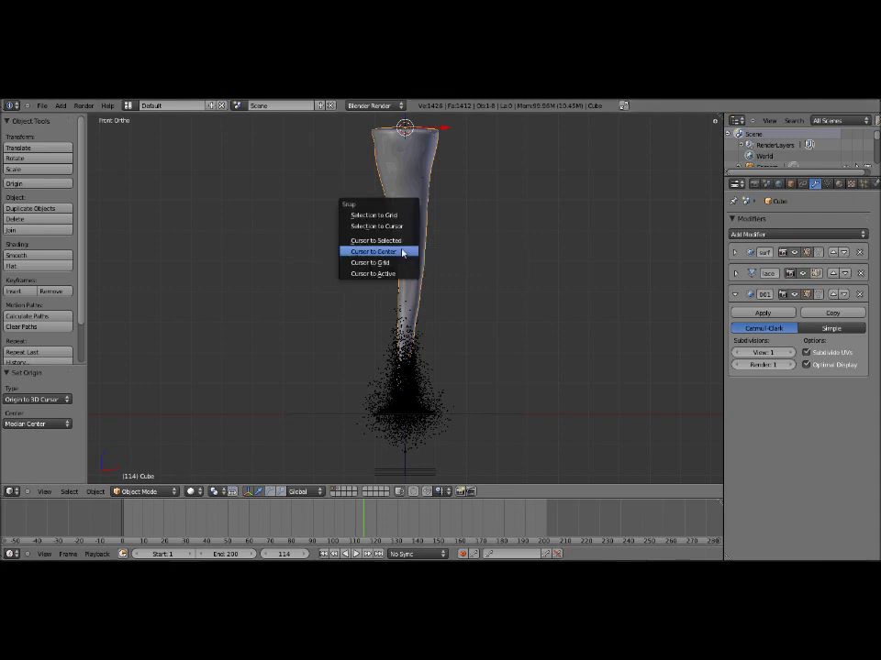
{"action": "left_click", "coordinate": [402, 254]}
{"action": "key", "text": "KP_0"}
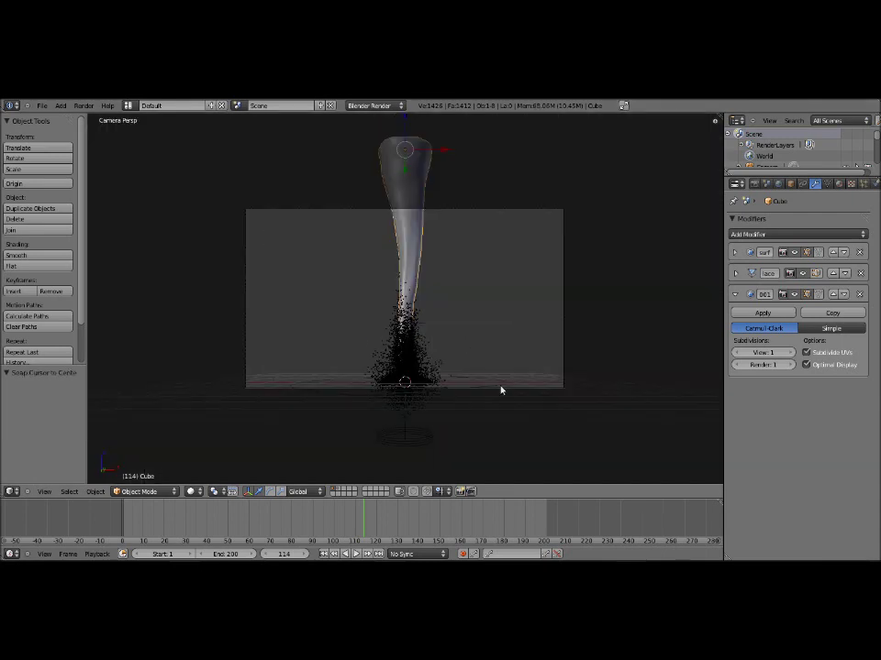
{"action": "key", "text": "KP_1"}
{"action": "key", "text": "w"}
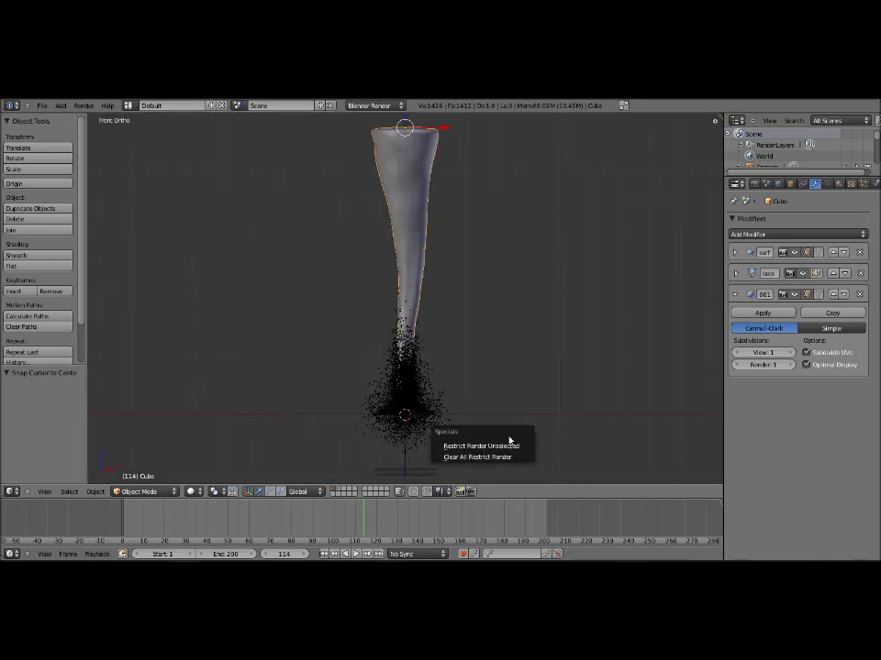
{"action": "key", "text": "s"}
{"action": "key", "text": "z"}
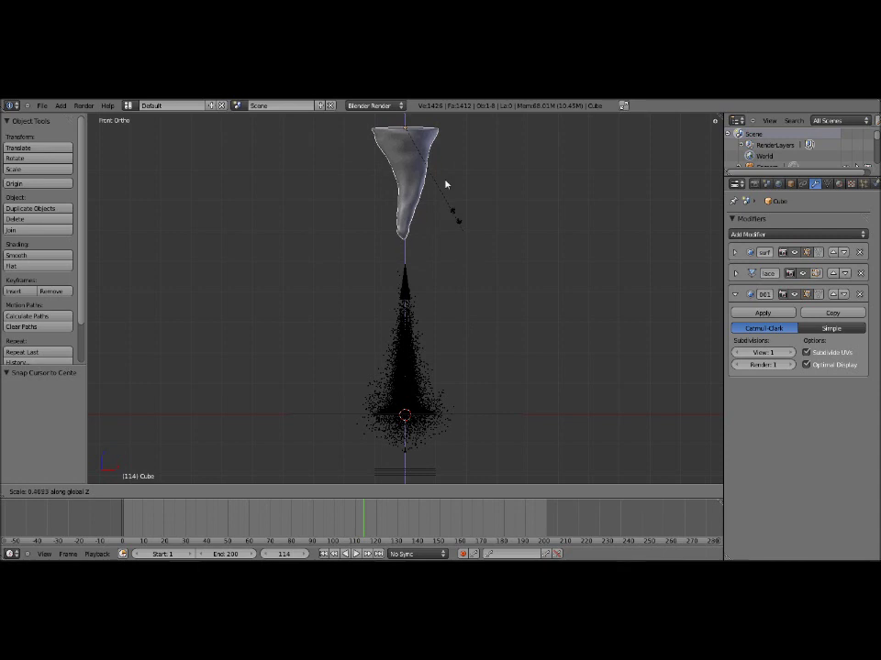
{"action": "right_click", "coordinate": [460, 224]}
{"action": "key", "text": "KP_8"}
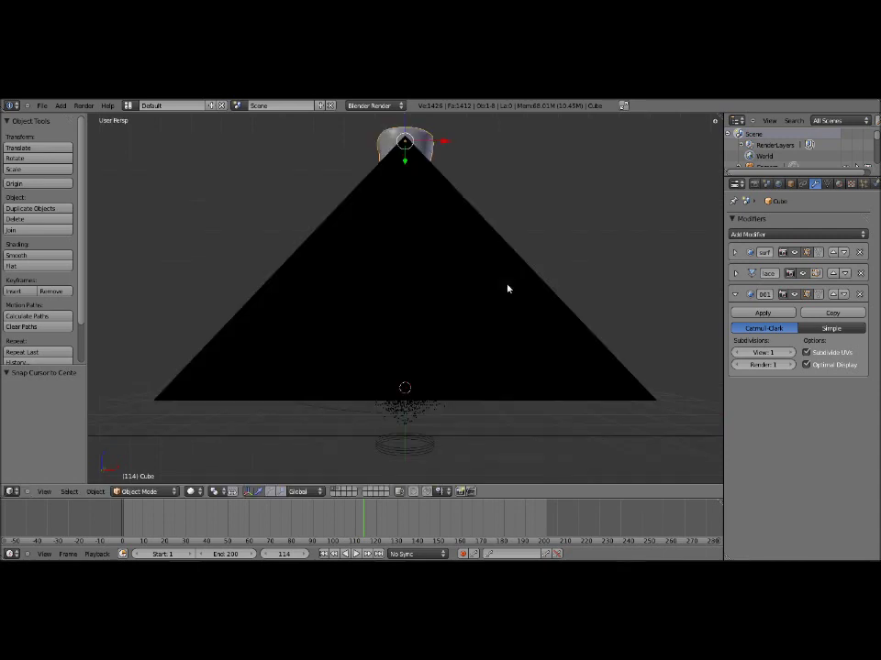
{"action": "key", "text": "KP_0"}
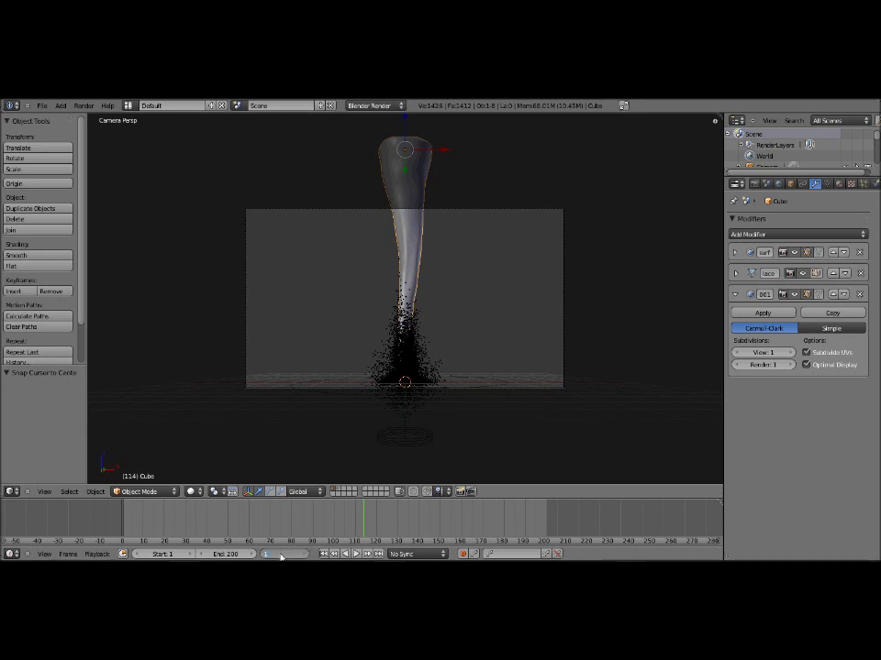
At frame 1, squash the funnel along Z to 0.245 of its height
{"action": "key", "text": "shift+Left"}
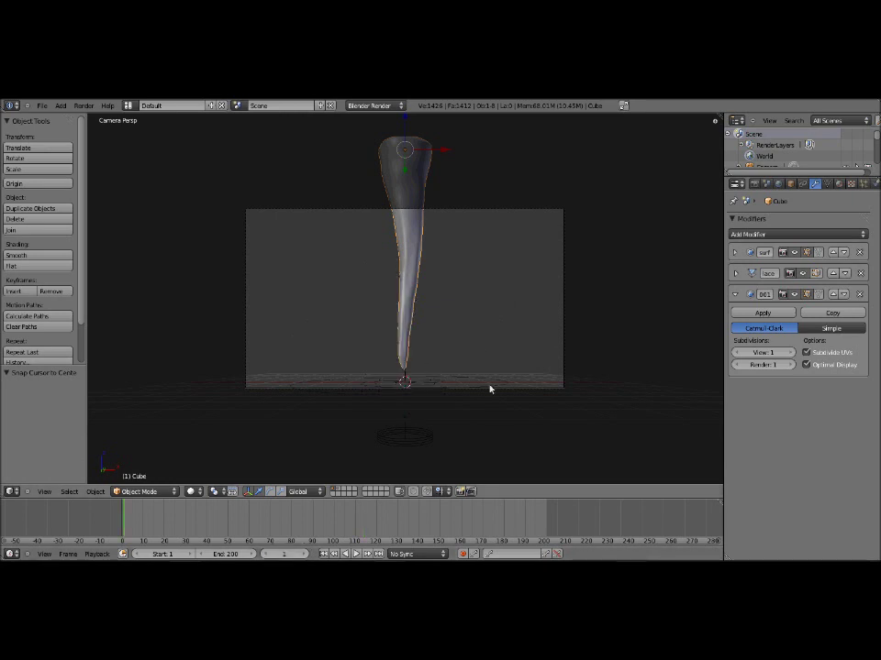
{"action": "key", "text": "s"}
{"action": "key", "text": "z"}
{"action": "left_click", "coordinate": [442, 203]}
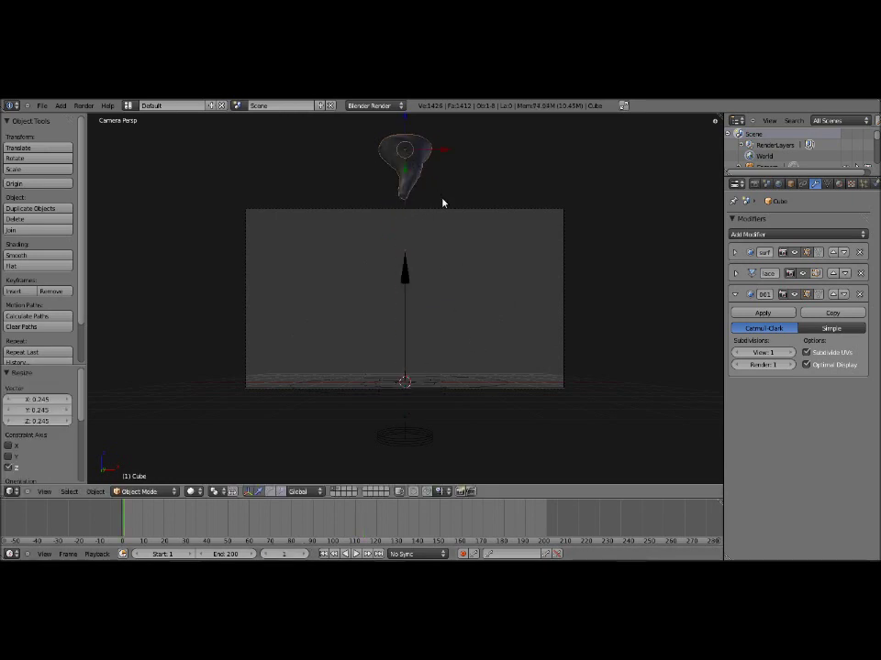
Insert a scale keyframe for the squashed funnel at frame 1
{"action": "key", "text": "i"}
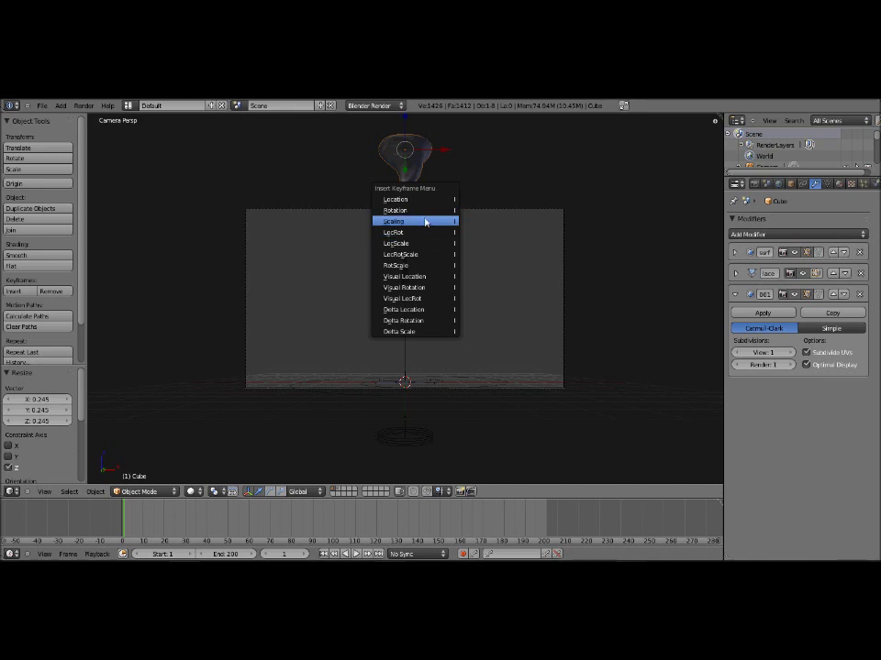
{"action": "left_click", "coordinate": [423, 224]}
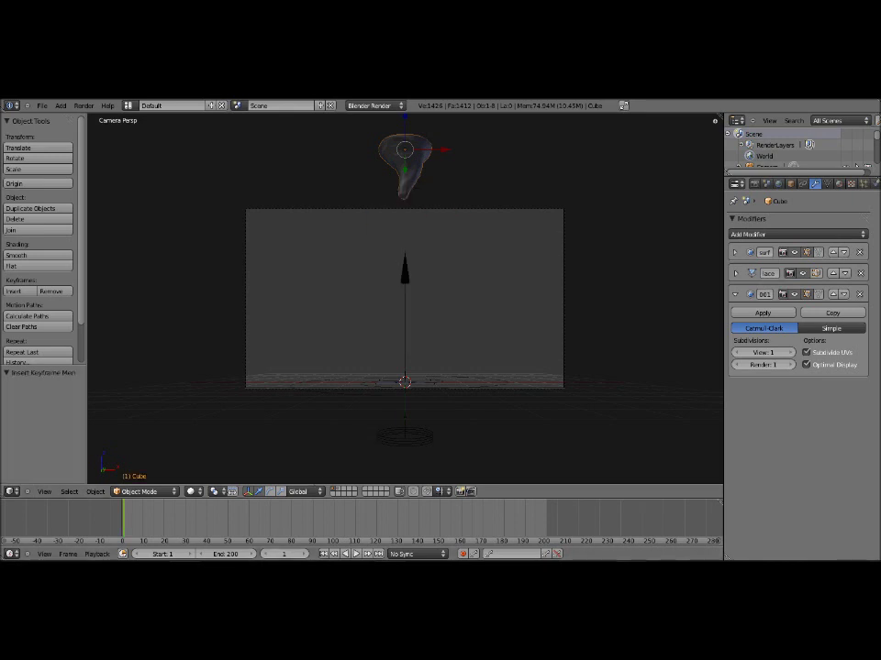
{"action": "left_click", "coordinate": [283, 554]}
Go to frame 100 and stretch the funnel along Z to about 1.014
{"action": "type", "text": "100"}
{"action": "key", "text": "Return"}
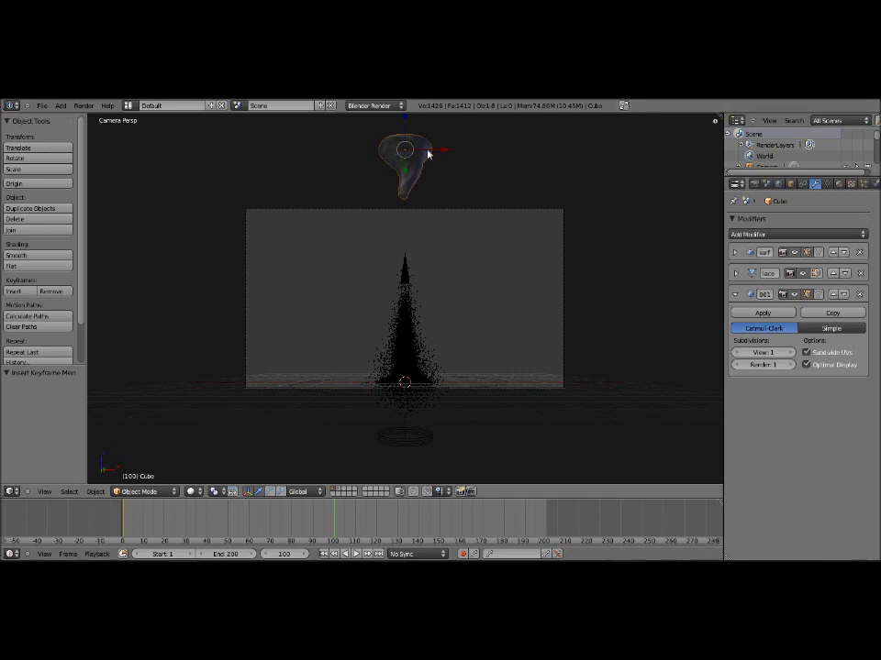
{"action": "key", "text": "s"}
{"action": "key", "text": "z"}
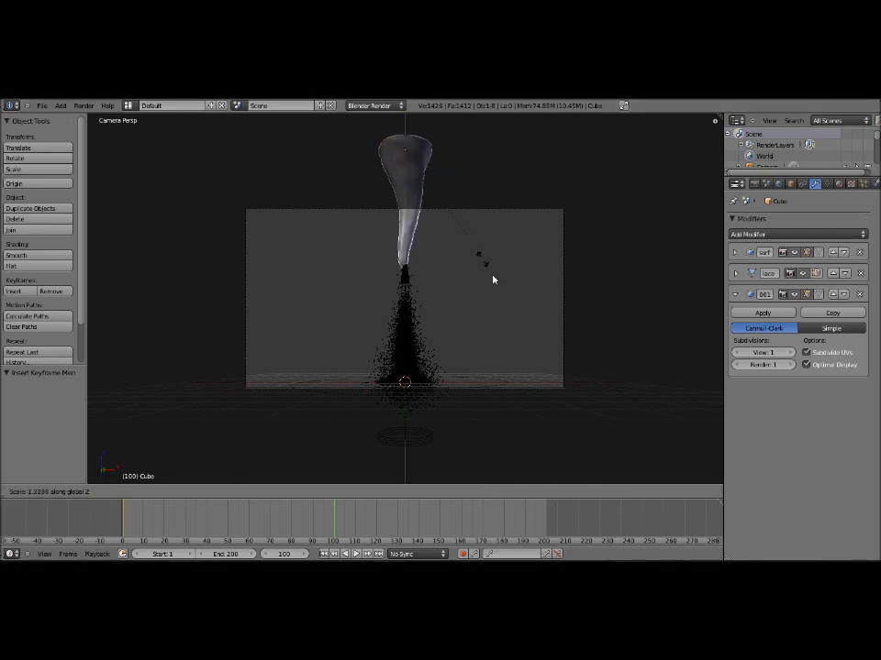
{"action": "left_click", "coordinate": [495, 317]}
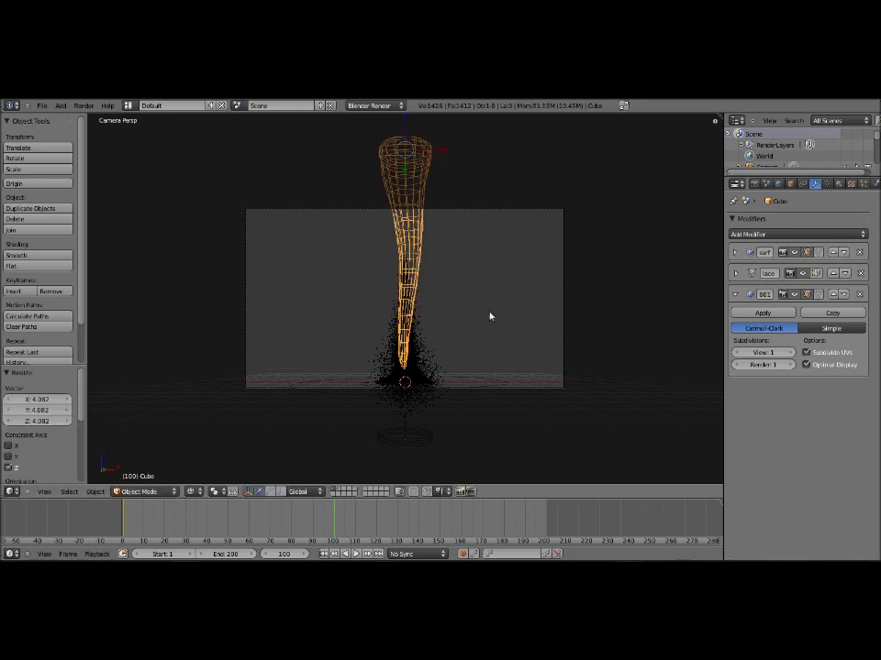
{"action": "key", "text": "s"}
{"action": "key", "text": "z"}
{"action": "left_click", "coordinate": [486, 317]}
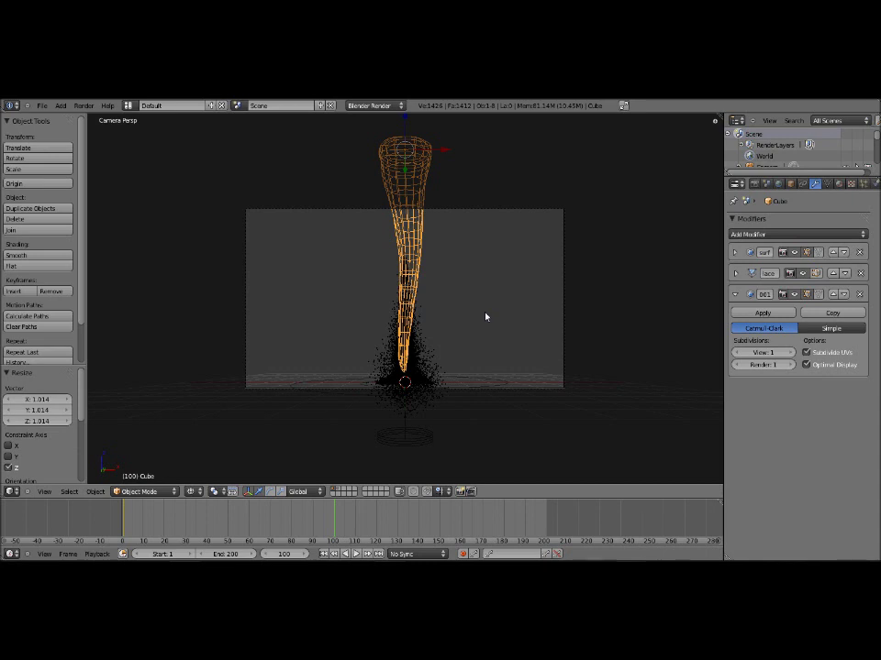
Return to solid shading and record a scale keyframe for the funnel at frame 100
{"action": "key", "text": "z"}
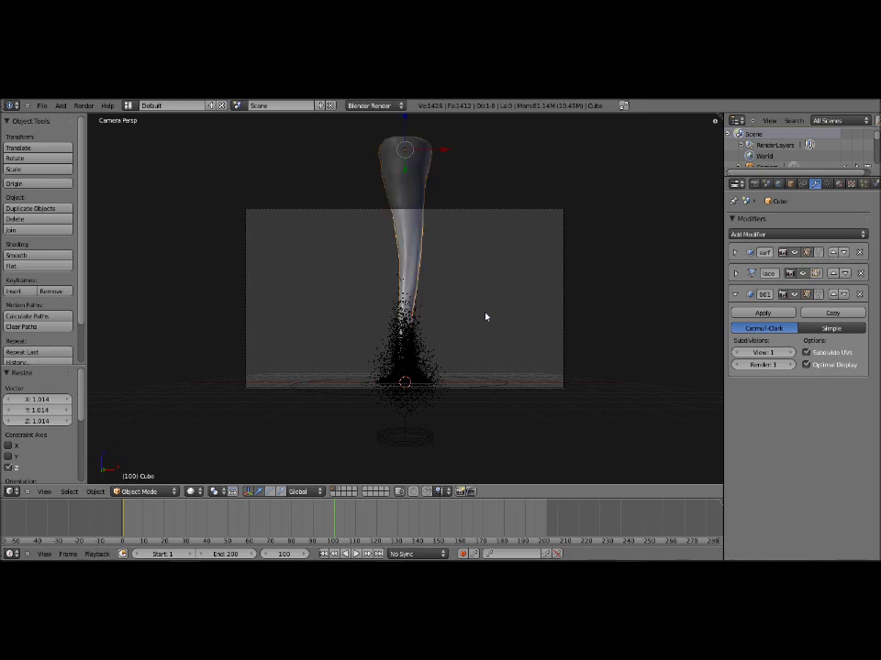
{"action": "key", "text": "i"}
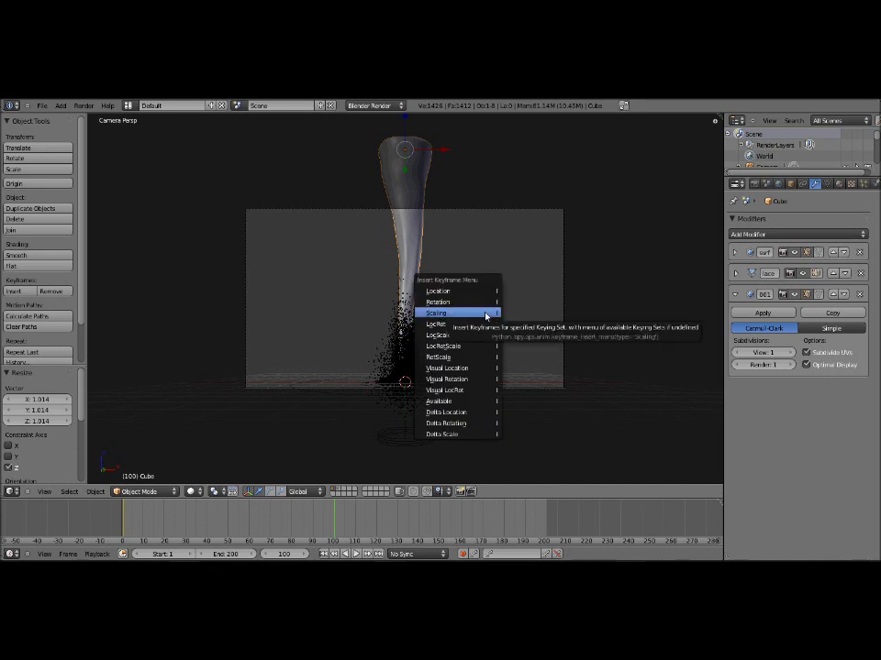
{"action": "left_click", "coordinate": [486, 315]}
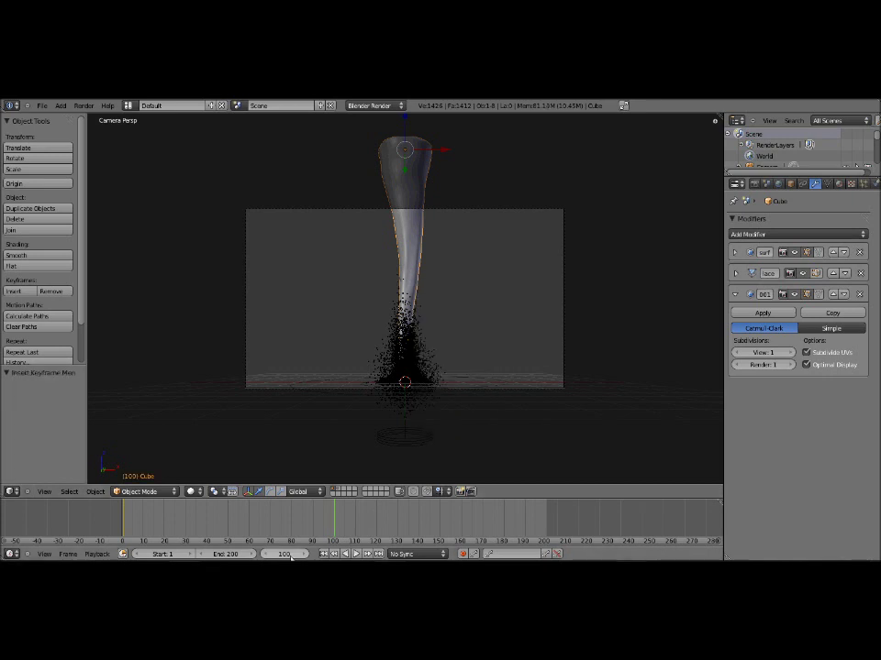
From frame 1, deselect everything and play back the funnel's growth, then stop playback
{"action": "key", "text": "shift+Left"}
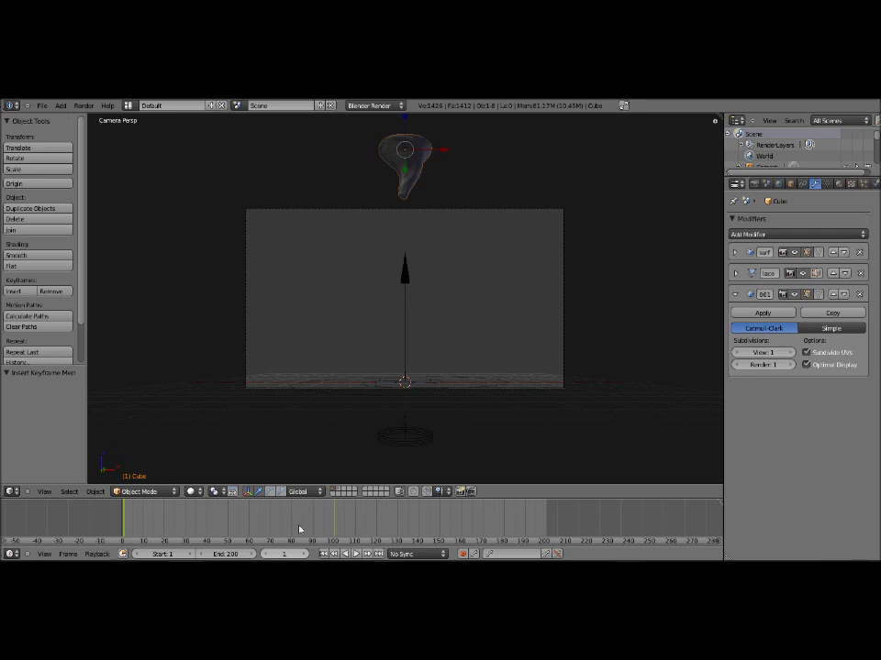
{"action": "key", "text": "a"}
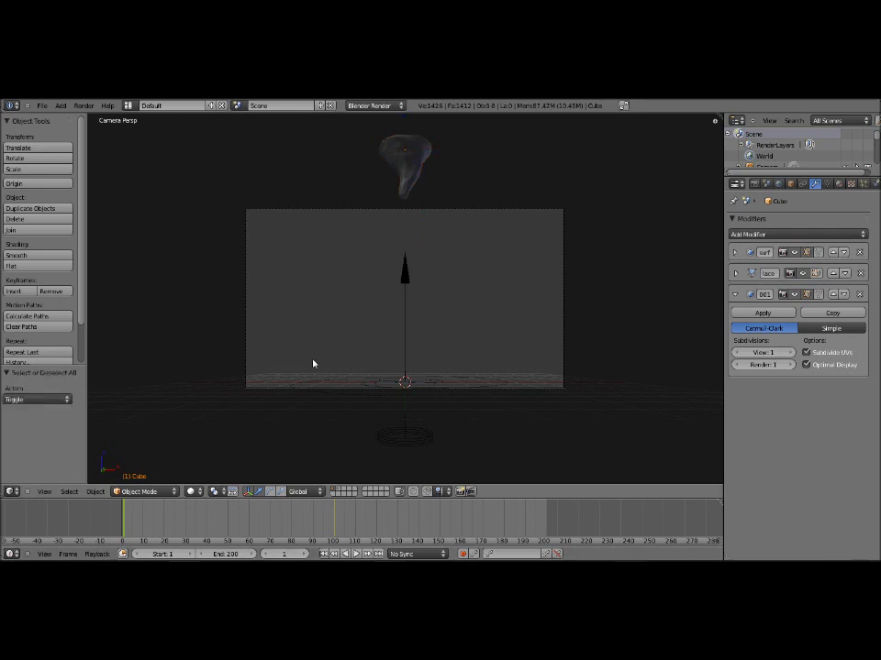
{"action": "key", "text": "alt+a"}
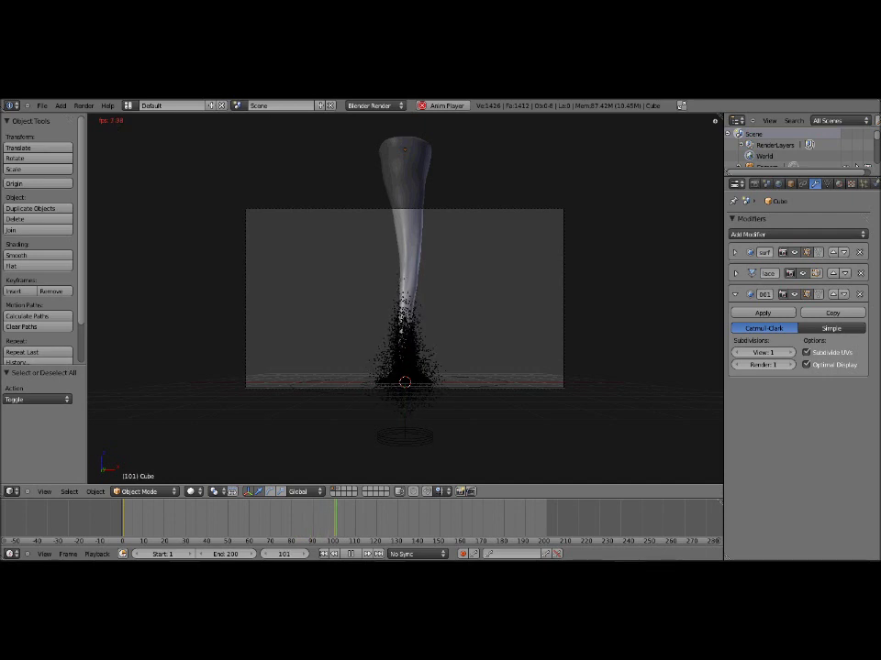
{"action": "key", "text": "Escape"}
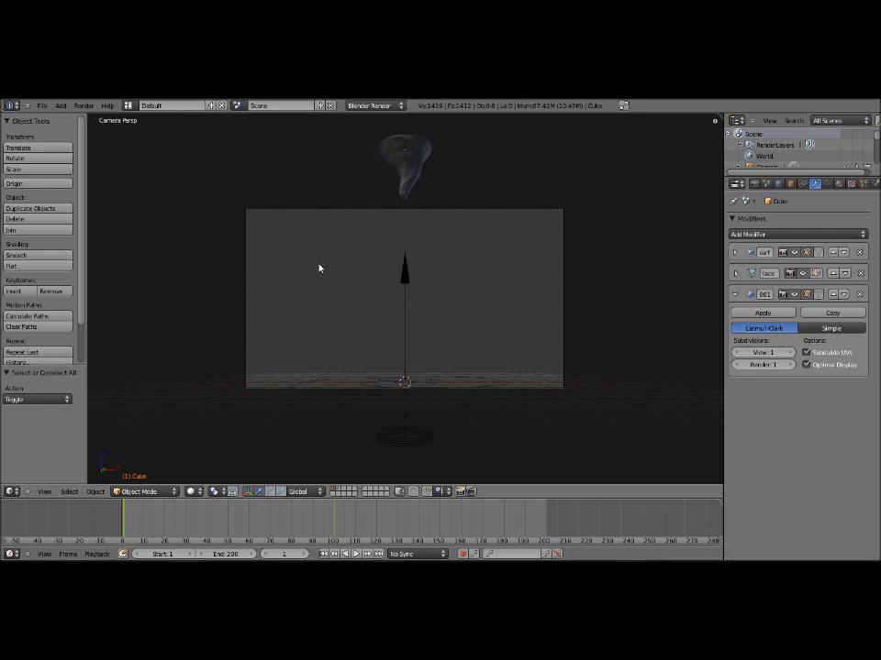
Select the funnel and record a scale keyframe at frame 1
{"action": "right_click", "coordinate": [417, 195]}
{"action": "key", "text": "i"}
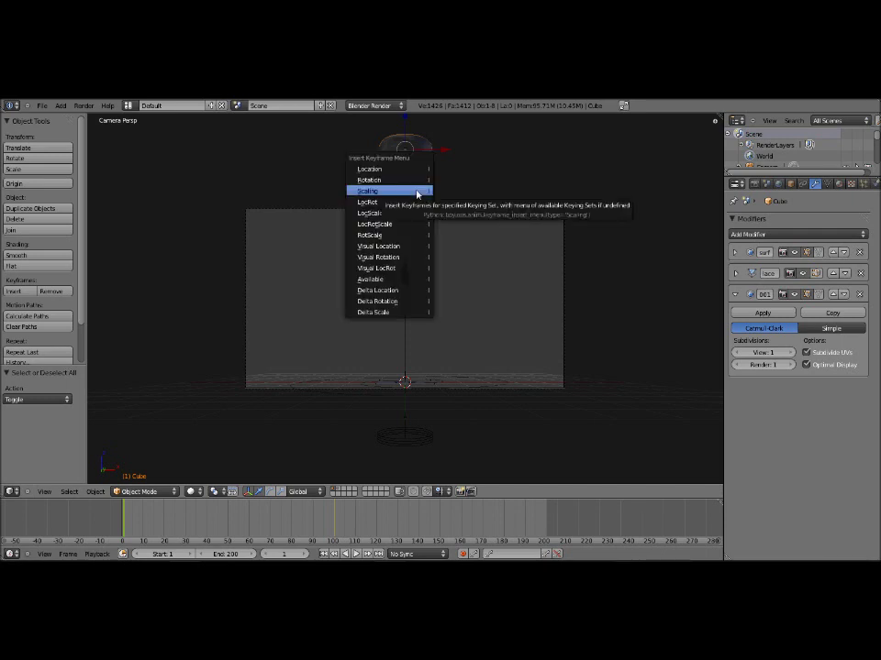
{"action": "left_click", "coordinate": [415, 191]}
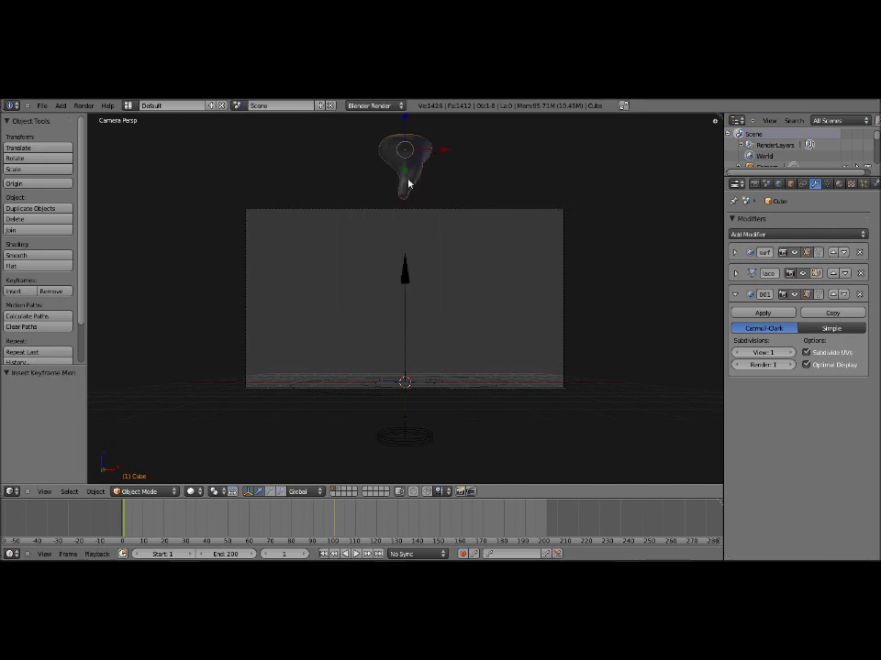
Rotate the funnel 180° about Z at frames 50 and 100, keyframing rotation at each
{"action": "left_click", "coordinate": [281, 555]}
{"action": "type", "text": "50"}
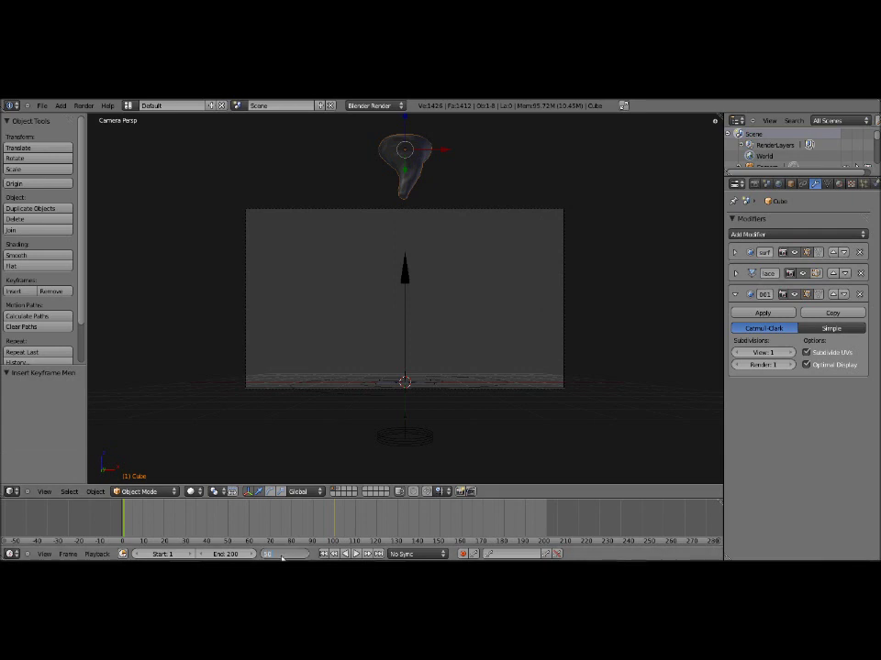
{"action": "key", "text": "Return"}
{"action": "key", "text": "r"}
{"action": "type", "text": "z"}
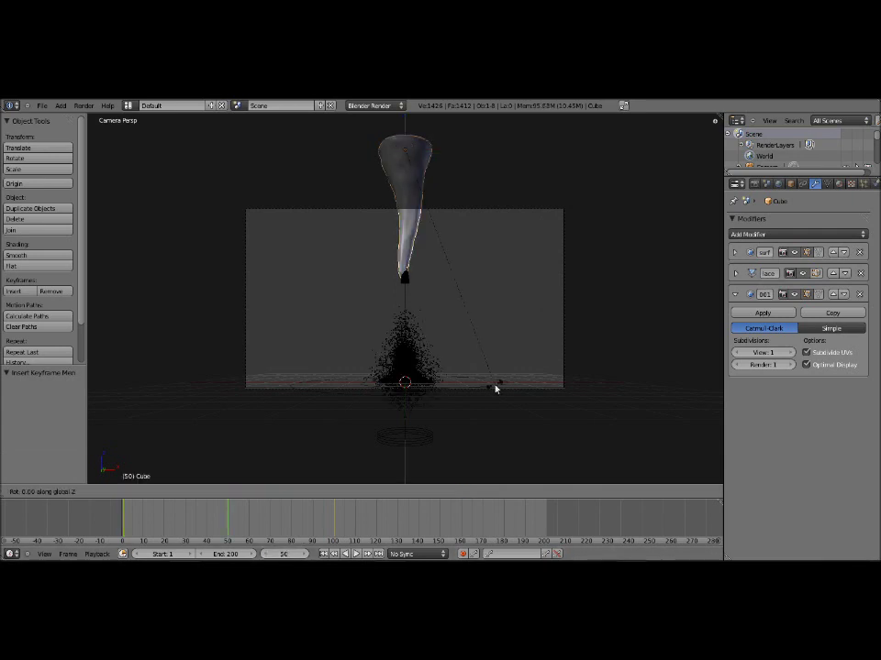
{"action": "type", "text": "180"}
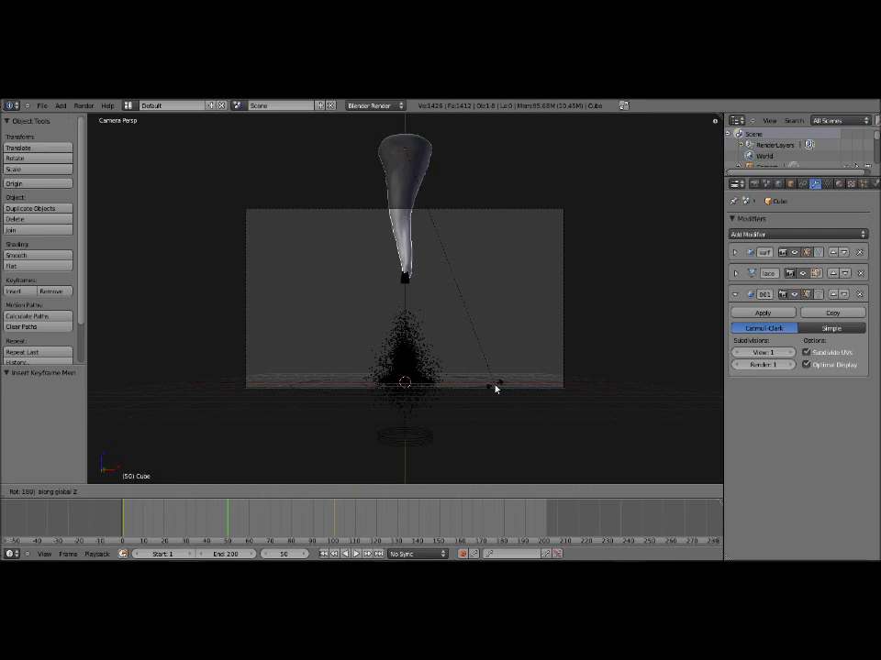
{"action": "key", "text": "Return"}
{"action": "key", "text": "i"}
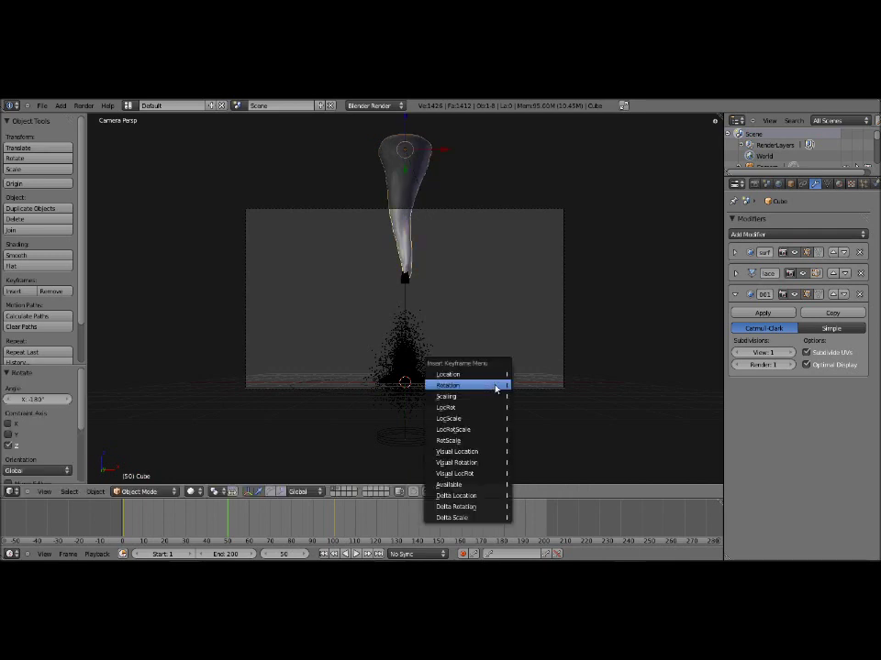
{"action": "left_click", "coordinate": [495, 387]}
{"action": "left_click", "coordinate": [283, 555]}
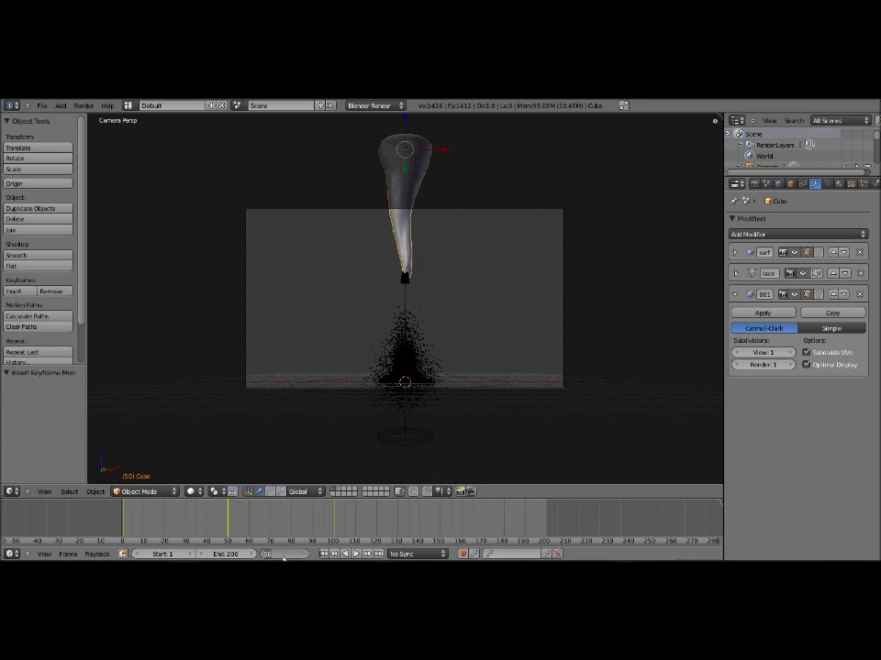
{"action": "type", "text": "100"}
{"action": "key", "text": "Return"}
{"action": "type", "text": "r"}
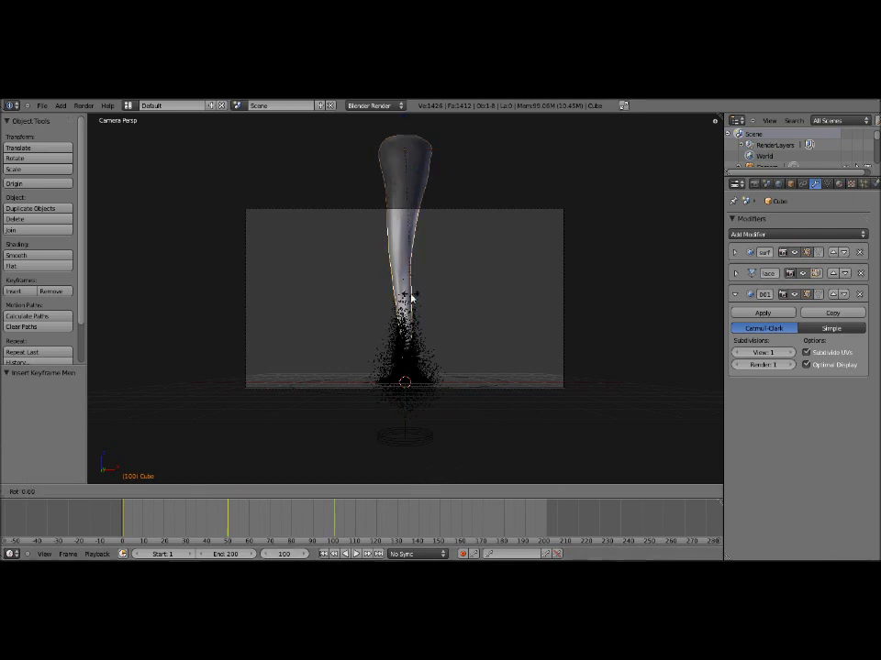
{"action": "type", "text": "z180"}
{"action": "key", "text": "Return"}
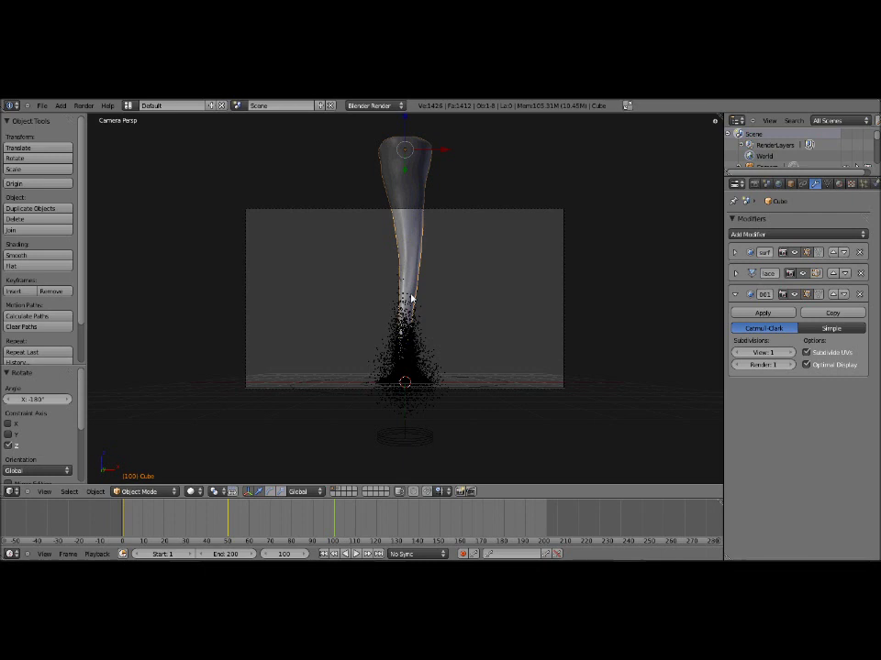
{"action": "key", "text": "i"}
{"action": "left_click", "coordinate": [404, 292]}
Rotate the funnel 90° about Z at frame 150, slightly more at frame 200, keyframing rotation at each
{"action": "left_click", "coordinate": [285, 555]}
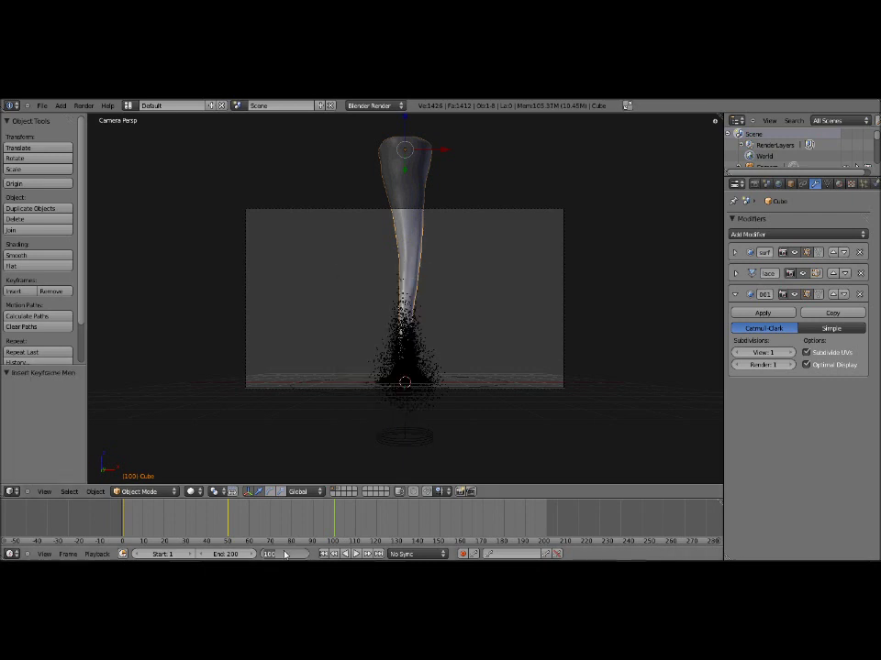
{"action": "type", "text": "150"}
{"action": "key", "text": "Return"}
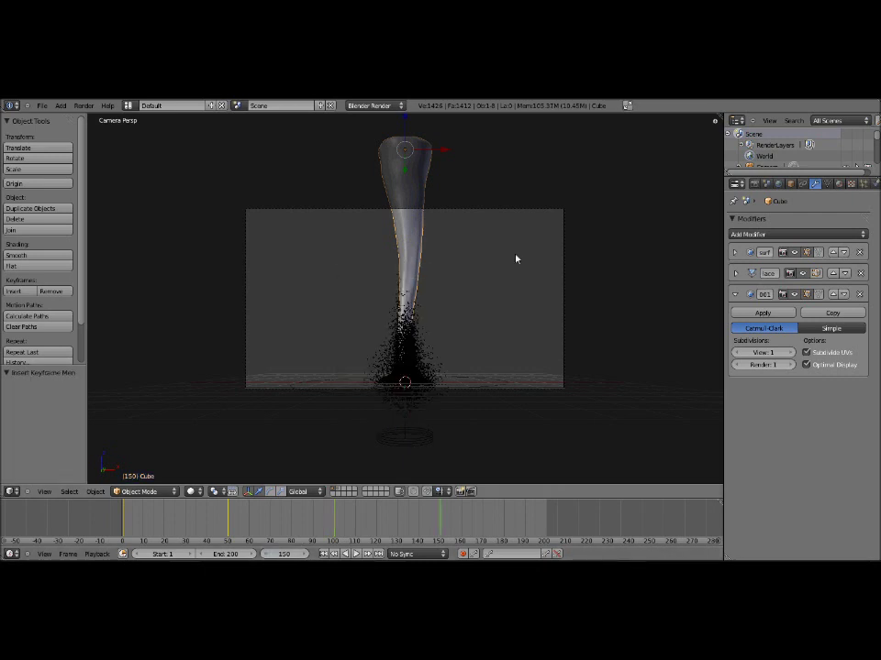
{"action": "key", "text": "r"}
{"action": "type", "text": "z"}
{"action": "type", "text": "90"}
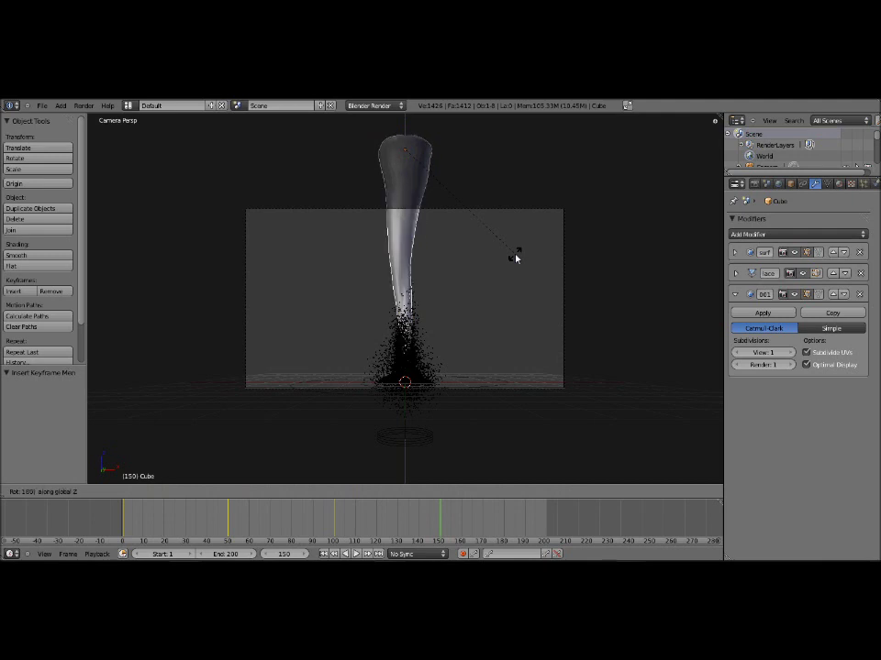
{"action": "key", "text": "Return"}
{"action": "key", "text": "i"}
{"action": "left_click", "coordinate": [516, 254]}
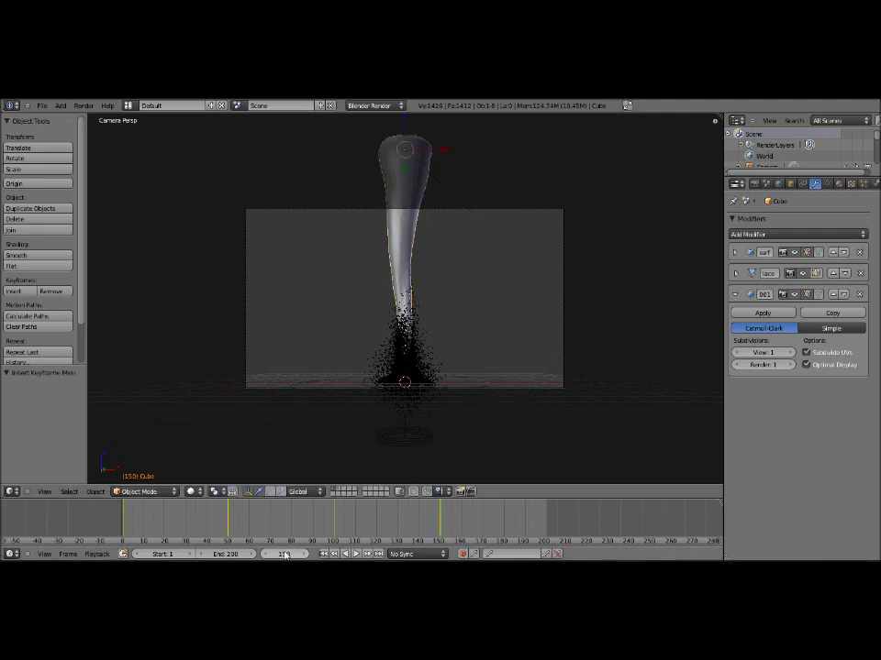
{"action": "left_click", "coordinate": [285, 554]}
{"action": "type", "text": "200"}
{"action": "key", "text": "Return"}
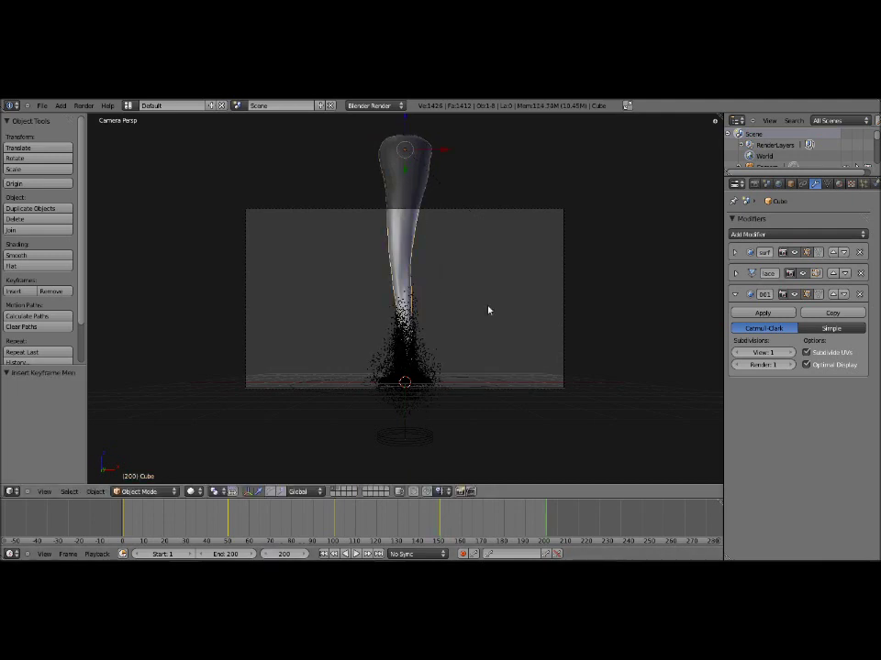
{"action": "key", "text": "r"}
{"action": "key", "text": "z"}
{"action": "left_click", "coordinate": [489, 310]}
{"action": "key", "text": "i"}
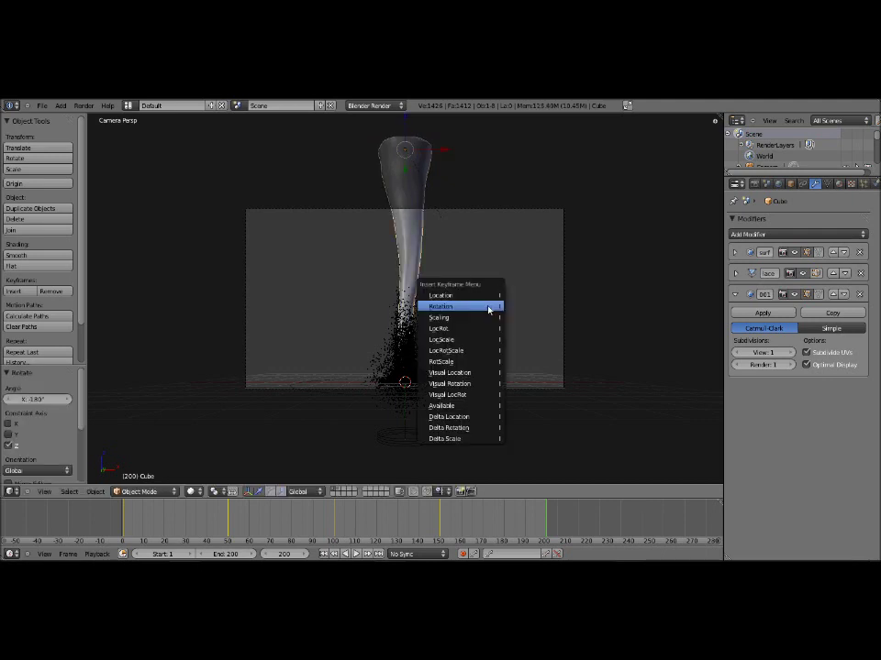
{"action": "left_click", "coordinate": [491, 309]}
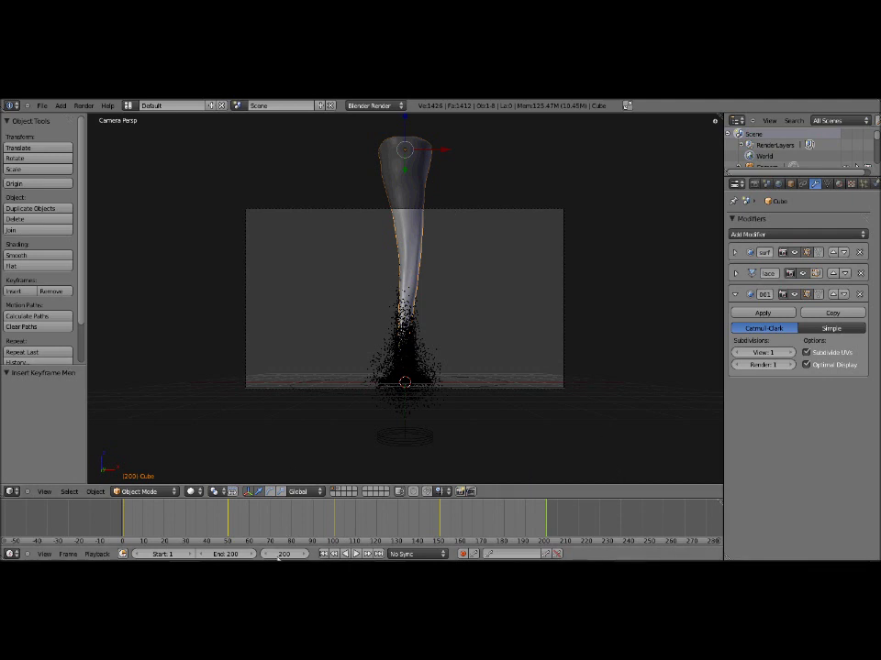
{"action": "key", "text": "shift+Left"}
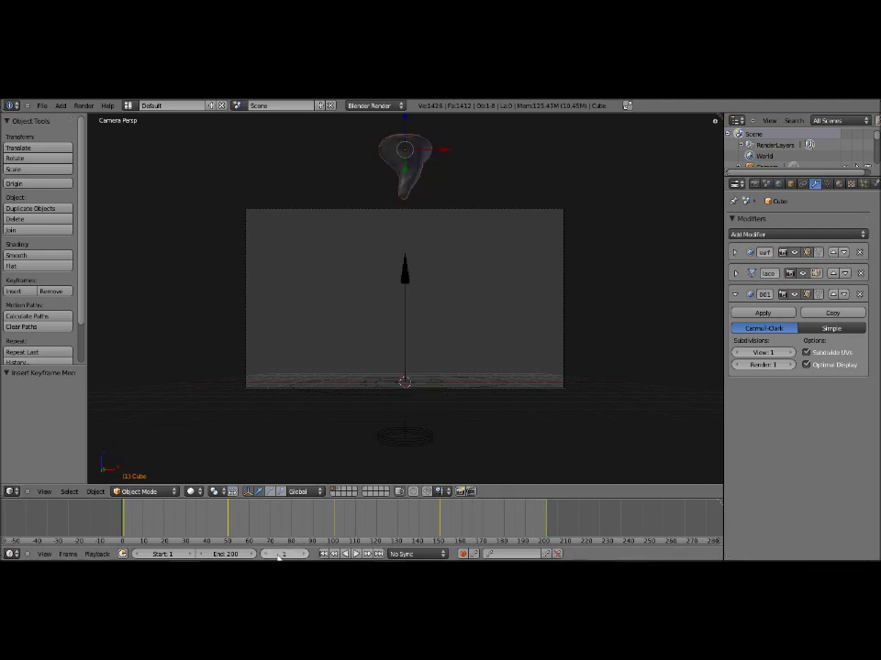
{"action": "key", "text": "a"}
{"action": "key", "text": "alt+a"}
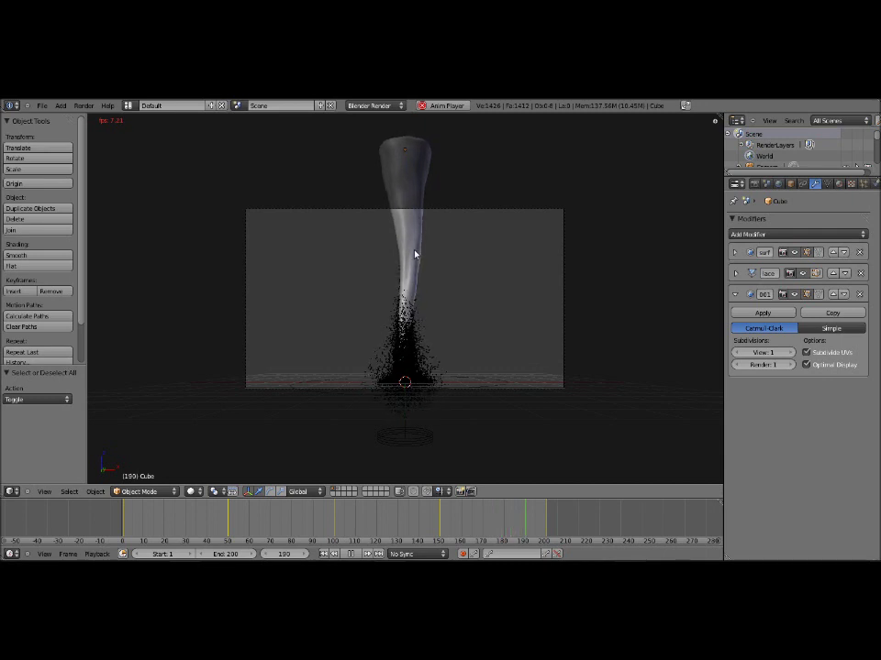
{"action": "key", "text": "Escape"}
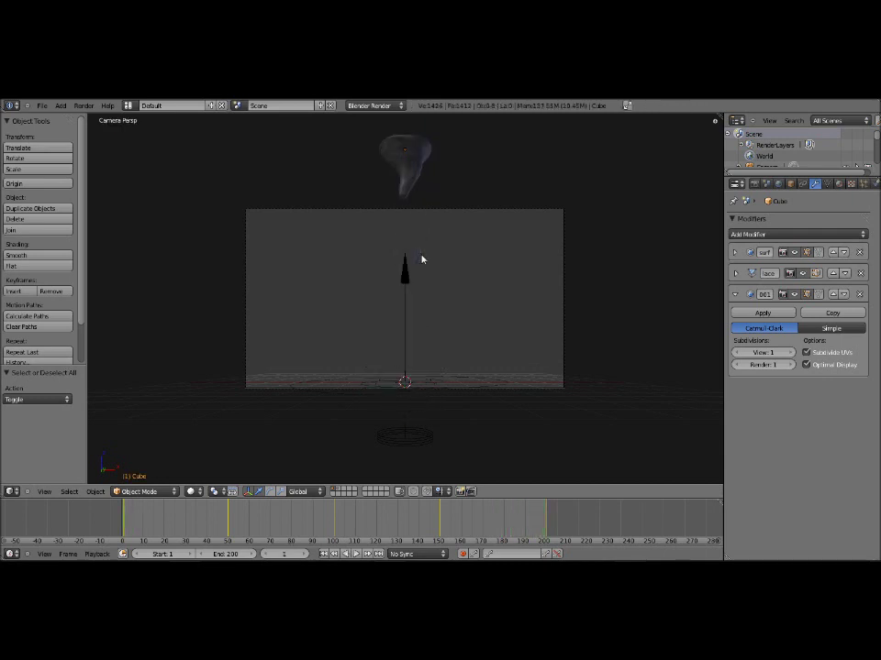
{"action": "right_click", "coordinate": [404, 161]}
Switch to the Animation screen layout and maximize the Graph Editor
{"action": "left_click", "coordinate": [128, 105]}
{"action": "left_click", "coordinate": [140, 122]}
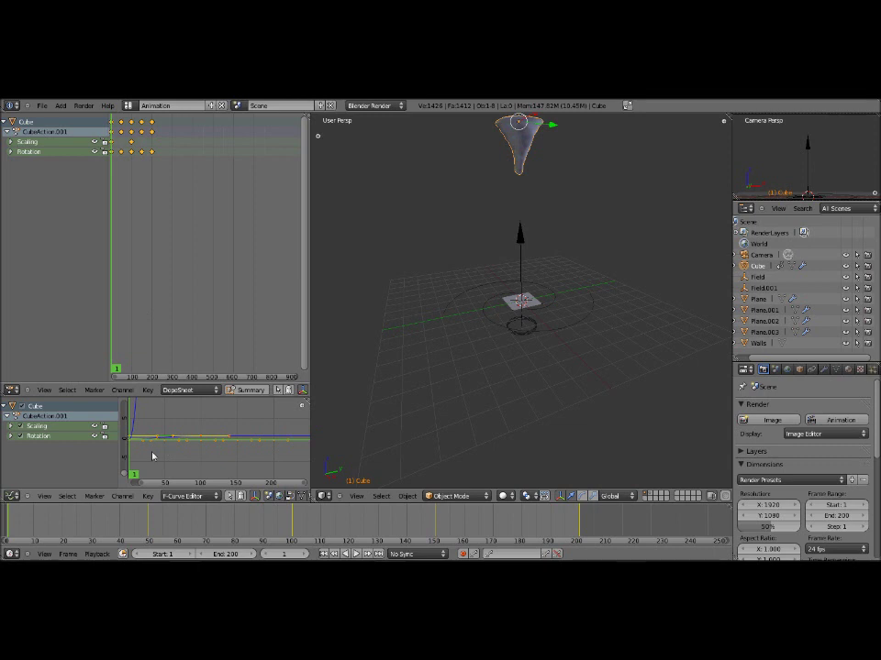
{"action": "key", "text": "ctrl+Up"}
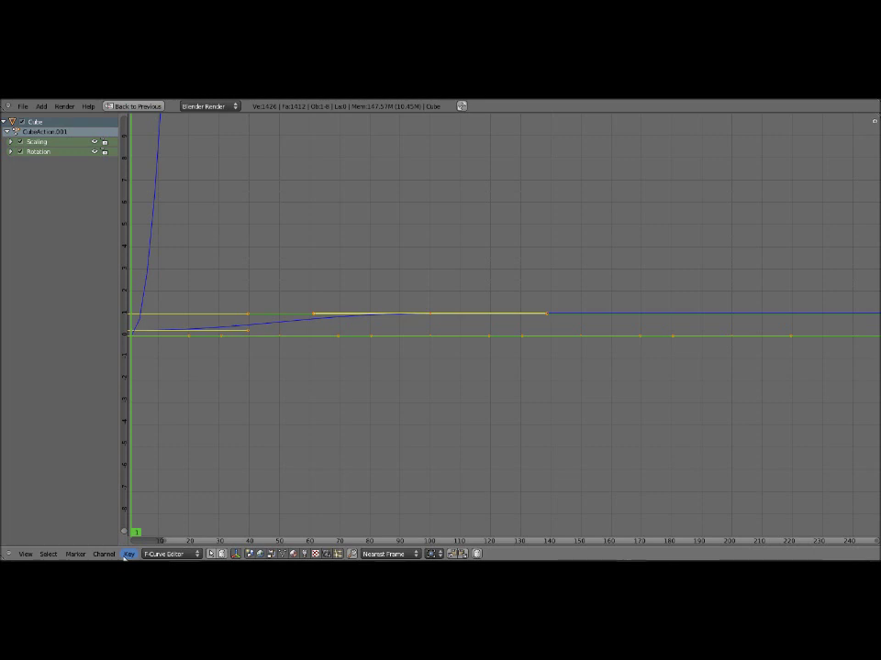
Set the funnel keyframes' interpolation mode to Linear
{"action": "left_click", "coordinate": [126, 555]}
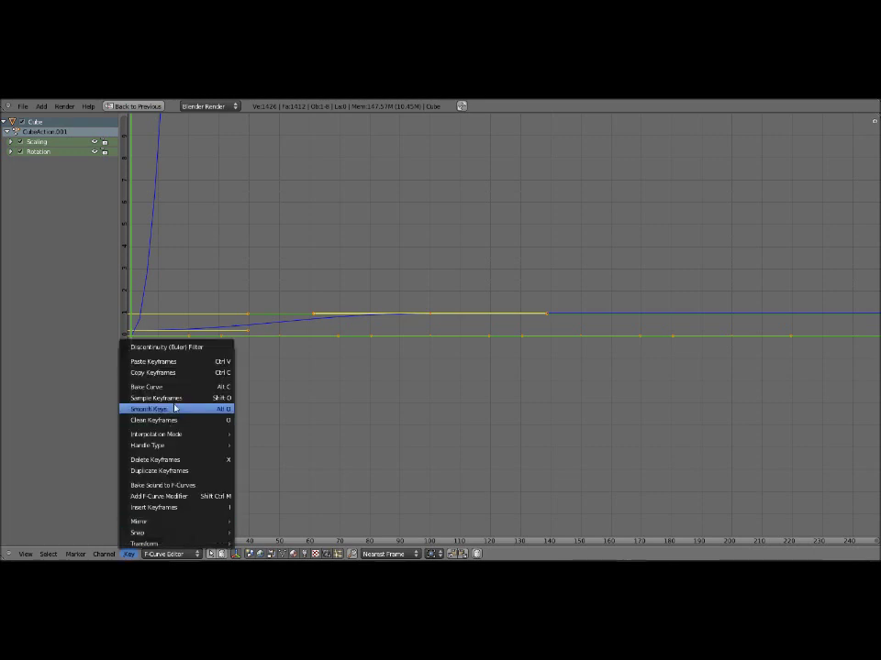
{"action": "mouse_move", "coordinate": [168, 440]}
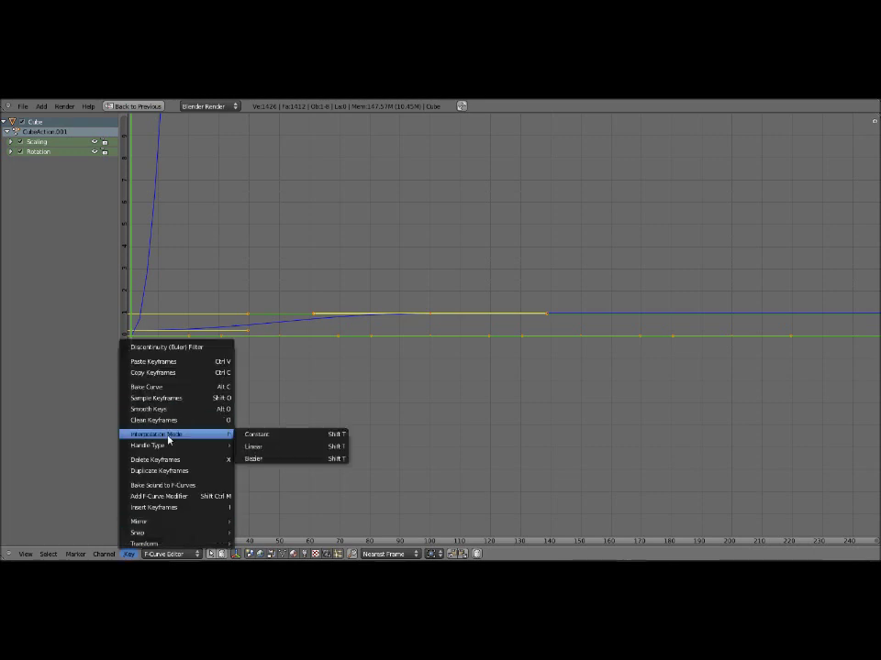
{"action": "left_click", "coordinate": [252, 448]}
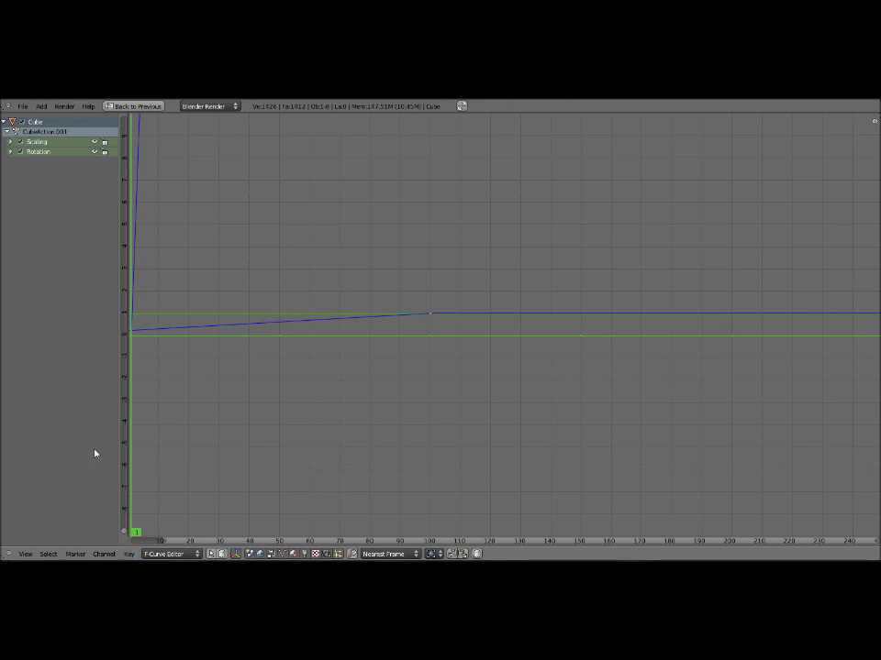
Restore the full Animation layout and play the linear funnel animation, stopping back at frame 1
{"action": "key", "text": "ctrl+Up"}
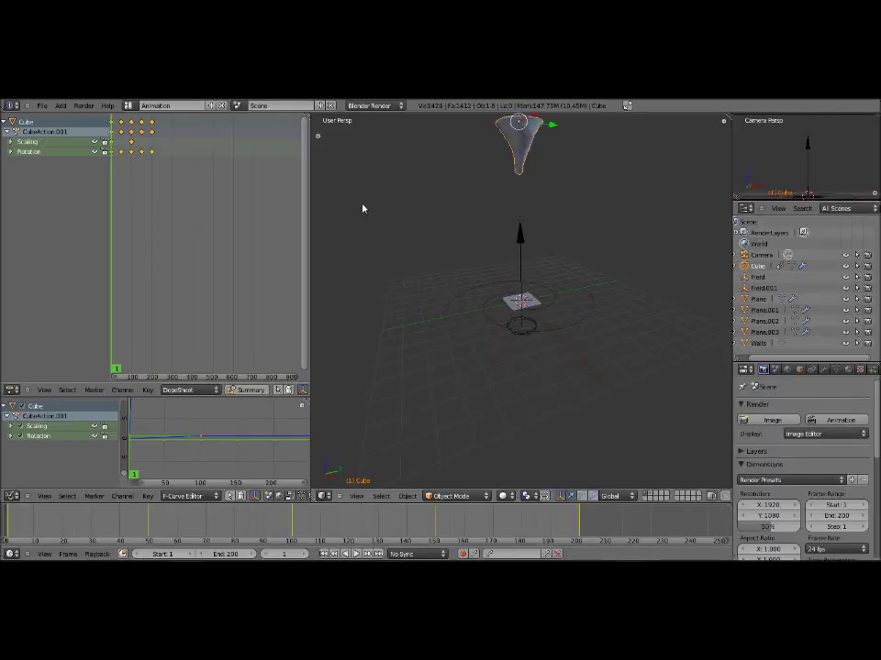
{"action": "key", "text": "alt+a"}
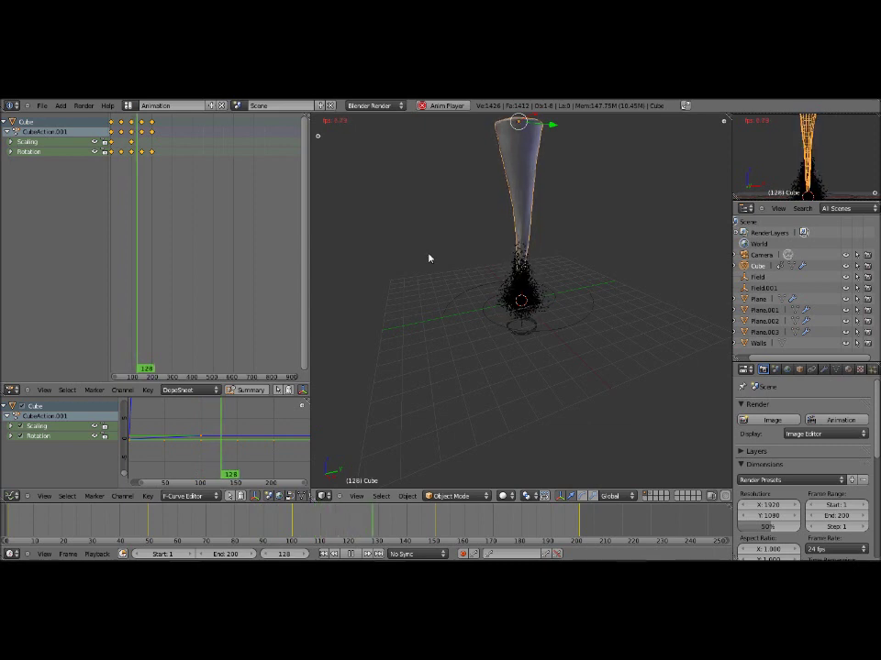
{"action": "key", "text": "Escape"}
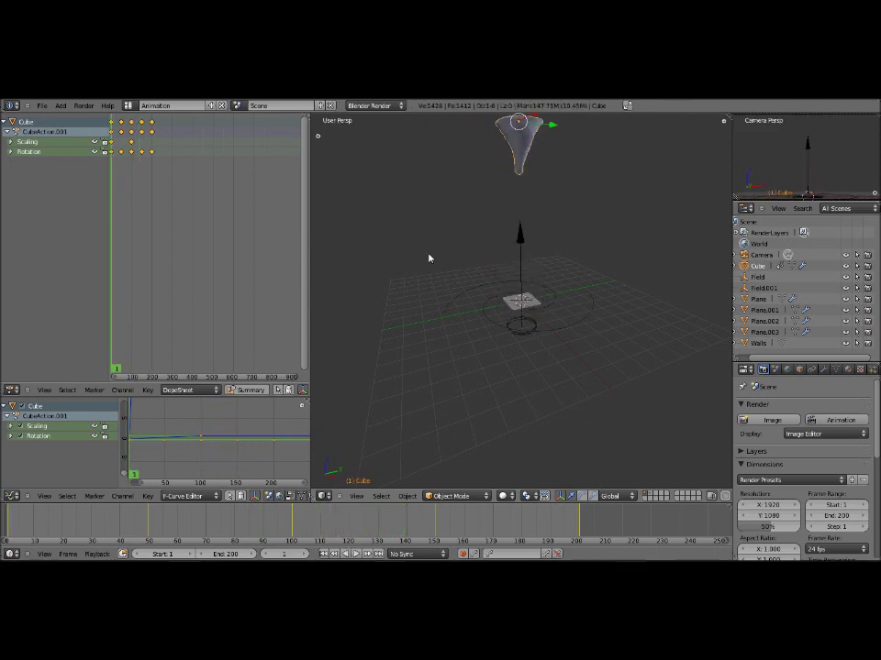
{"action": "left_click", "coordinate": [139, 106]}
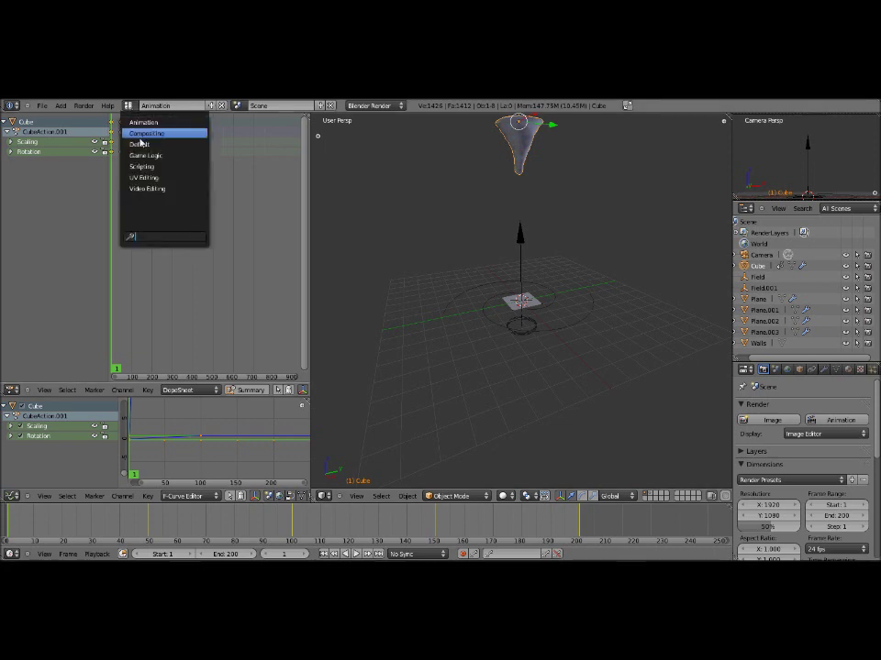
Switch to the Default layout and play the tornado animation, stopping at frame 115
{"action": "left_click", "coordinate": [146, 143]}
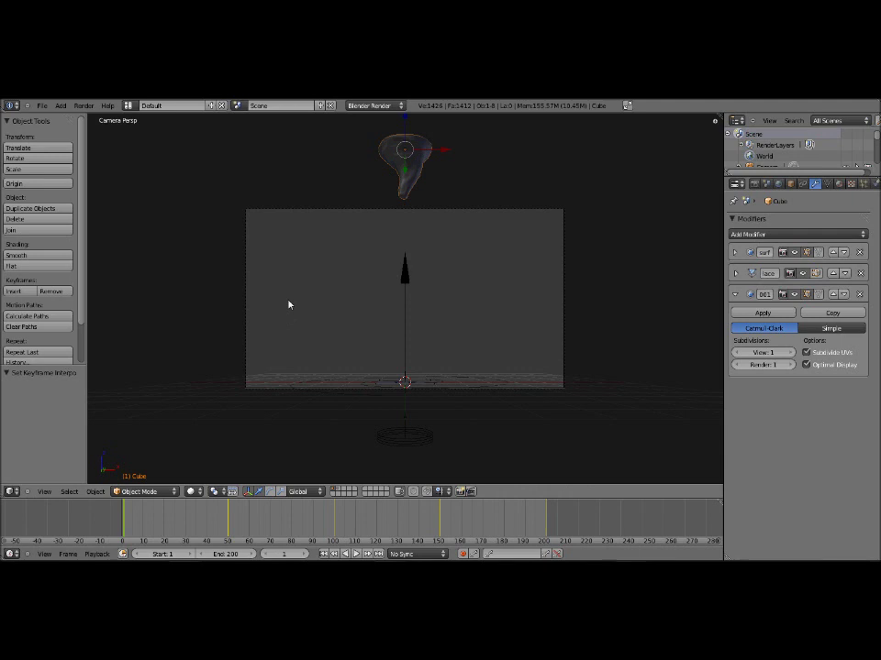
{"action": "key", "text": "alt+a"}
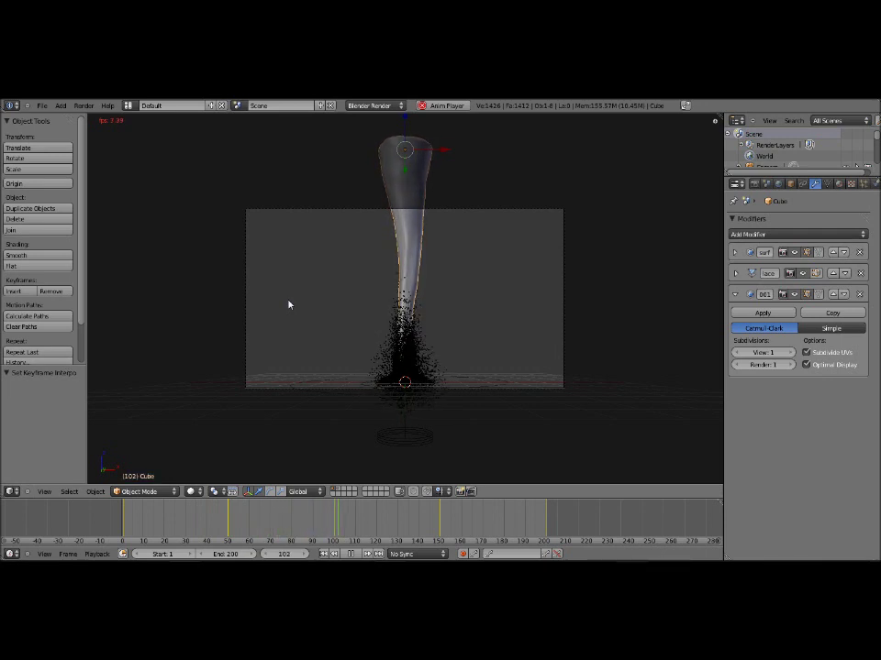
{"action": "key", "text": "alt+a"}
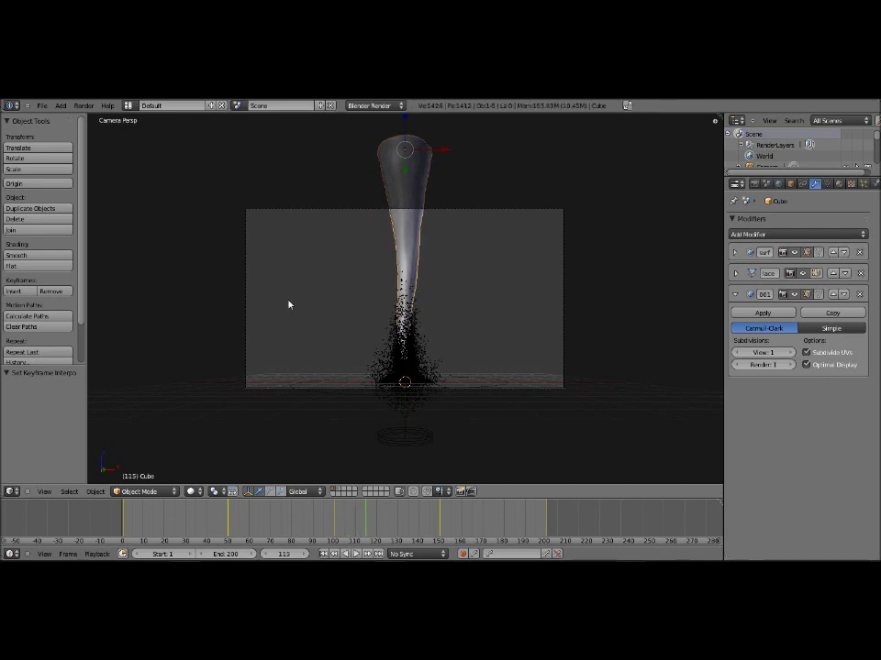
{"action": "key", "text": "F12"}
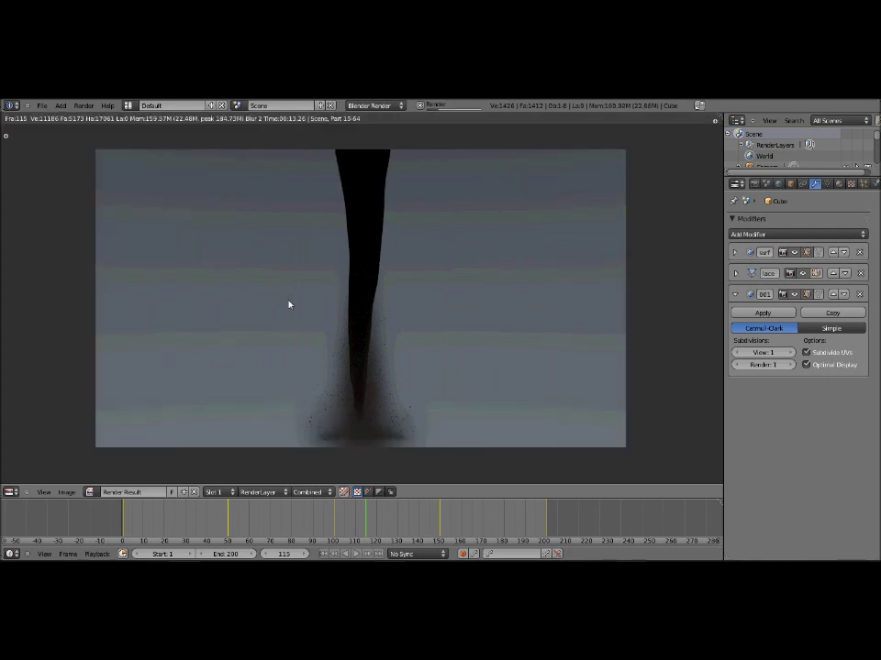
{"action": "key", "text": "Escape"}
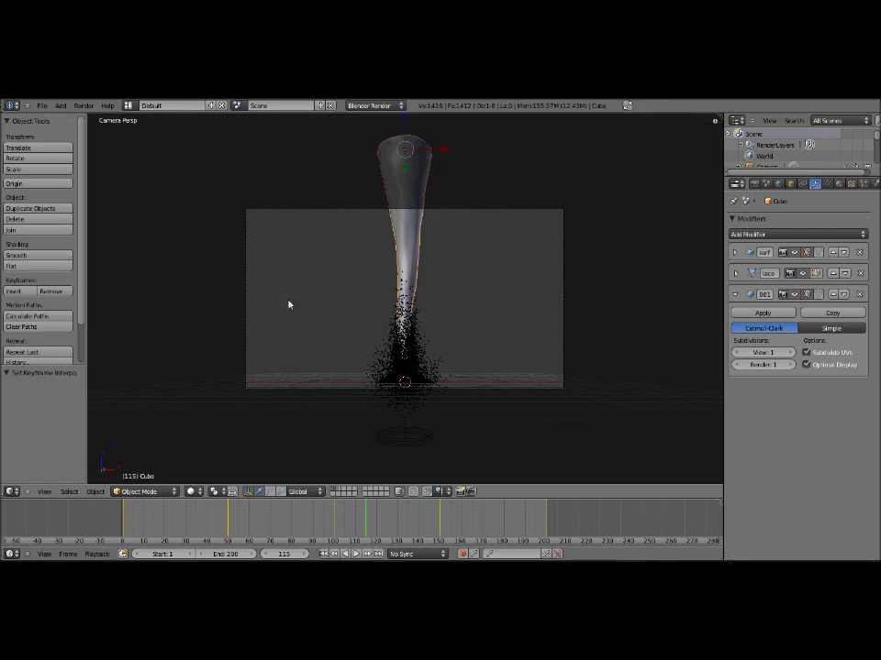
Create a new material named 'Funnel Cloud' on the funnel and set its type to Volume
{"action": "left_click", "coordinate": [839, 185]}
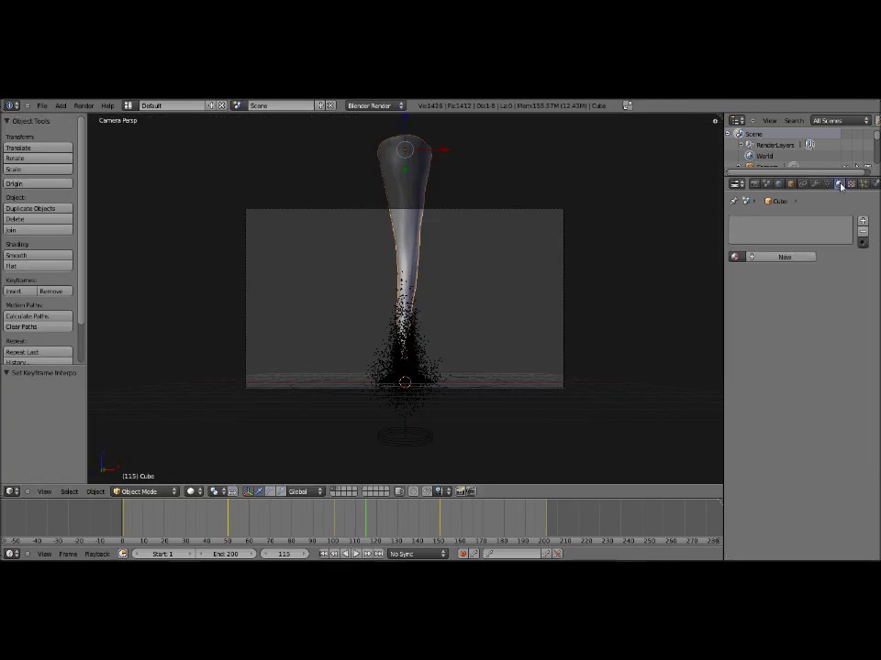
{"action": "left_click", "coordinate": [780, 258]}
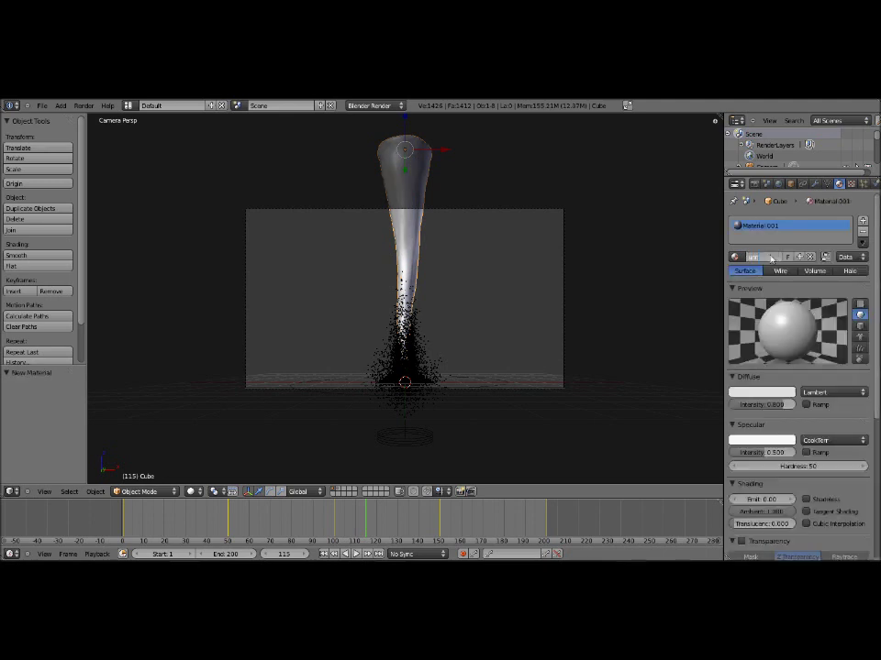
{"action": "key", "text": "Return"}
{"action": "left_click", "coordinate": [811, 272]}
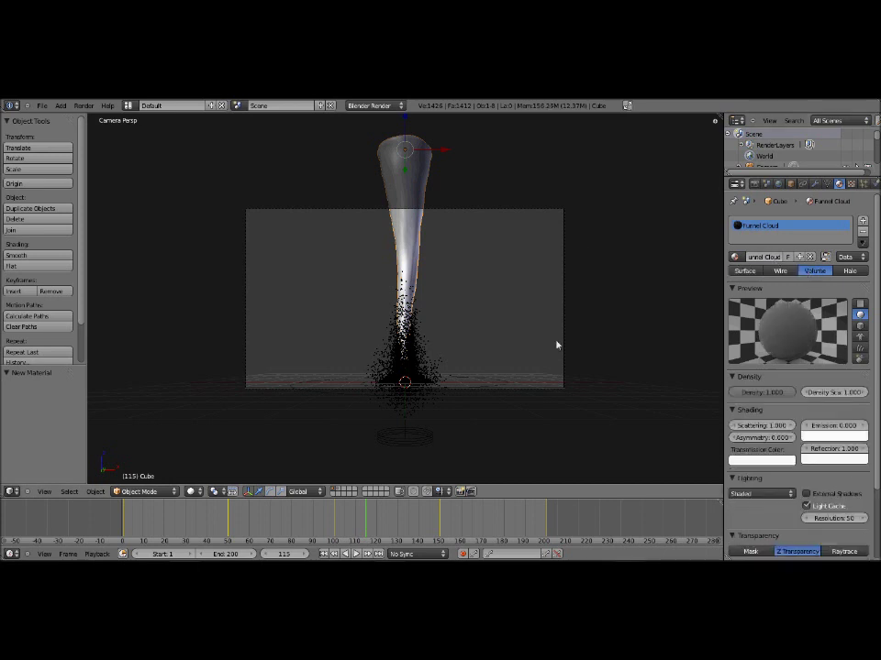
Render a test frame of the Funnel Cloud funnel, preview the animation, and reset to frame 1
{"action": "key", "text": "F12"}
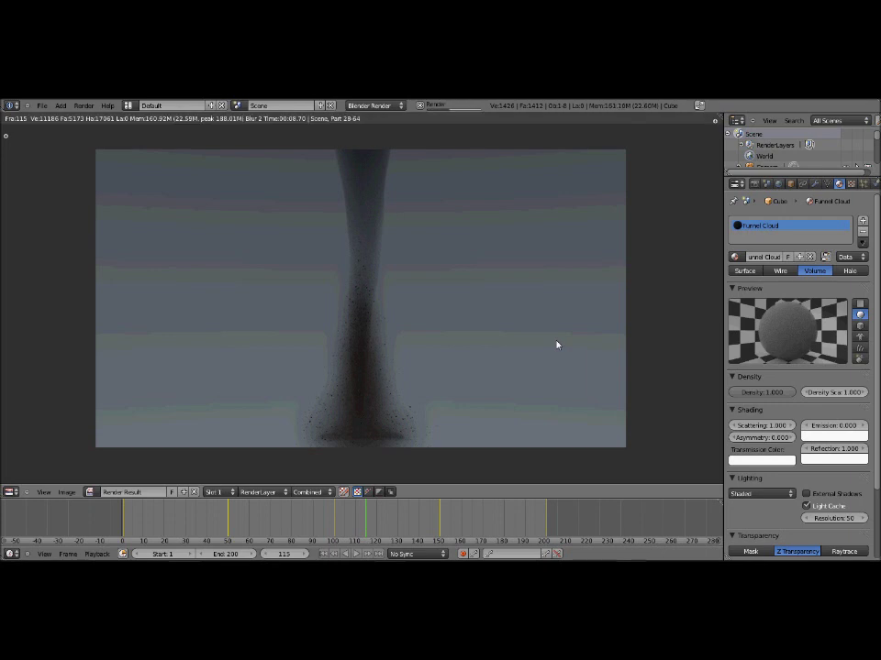
{"action": "key", "text": "Escape"}
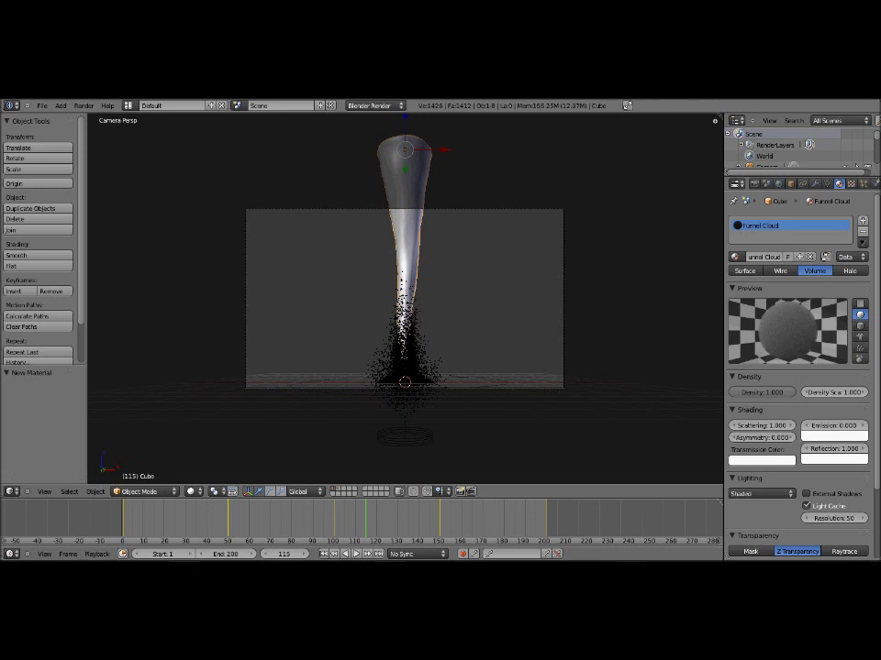
{"action": "key", "text": "a"}
{"action": "key", "text": "alt+a"}
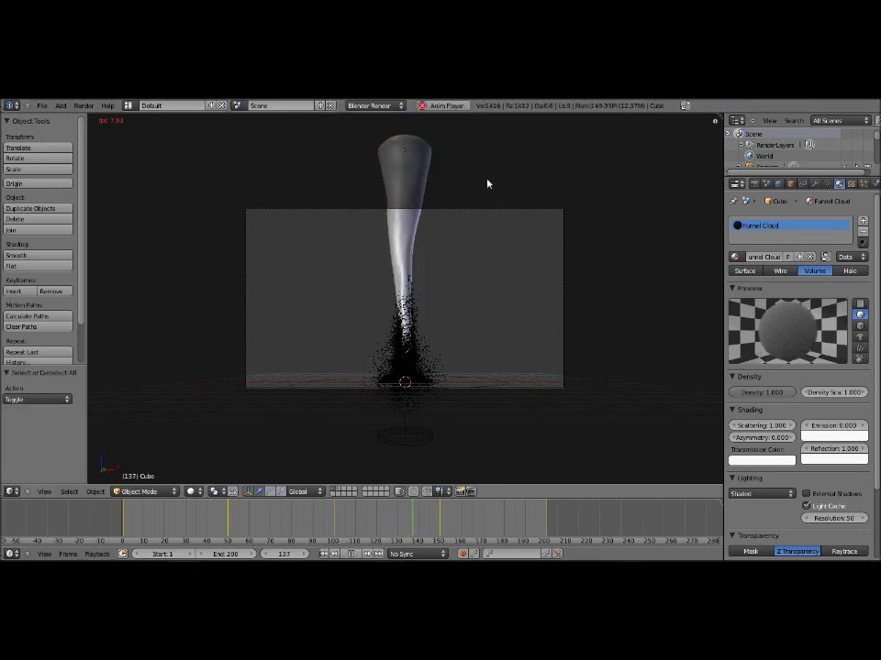
{"action": "key", "text": "Escape"}
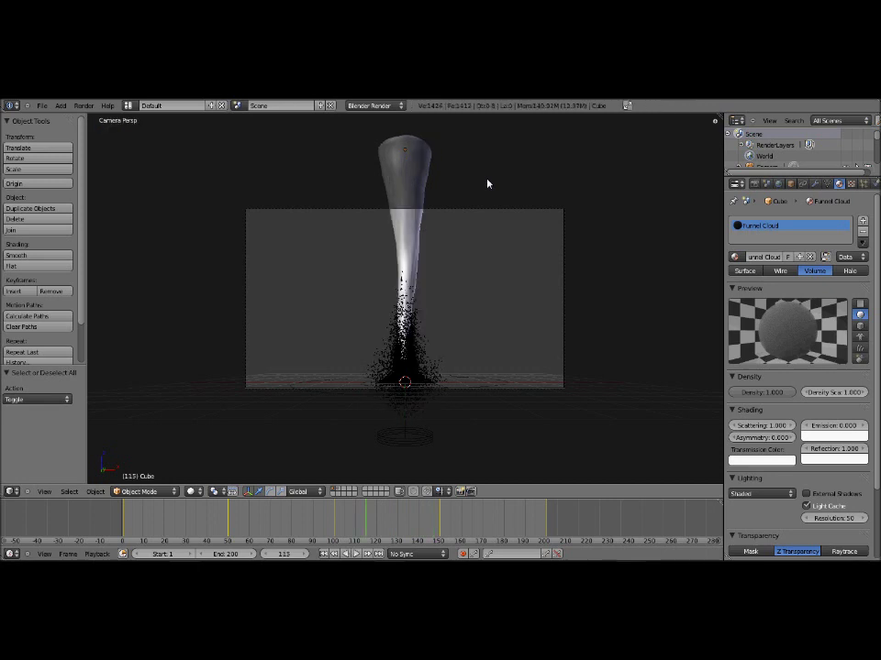
{"action": "left_click", "coordinate": [288, 555]}
{"action": "type", "text": "1"}
{"action": "key", "text": "Return"}
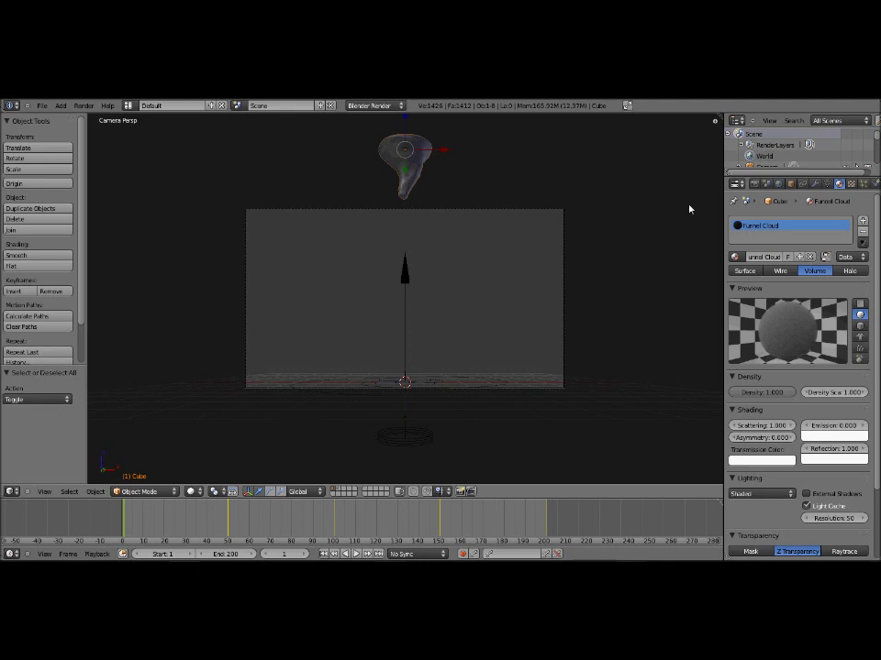
Add a particle system named 'Funnel Dust' to the funnel
{"action": "left_click", "coordinate": [865, 184]}
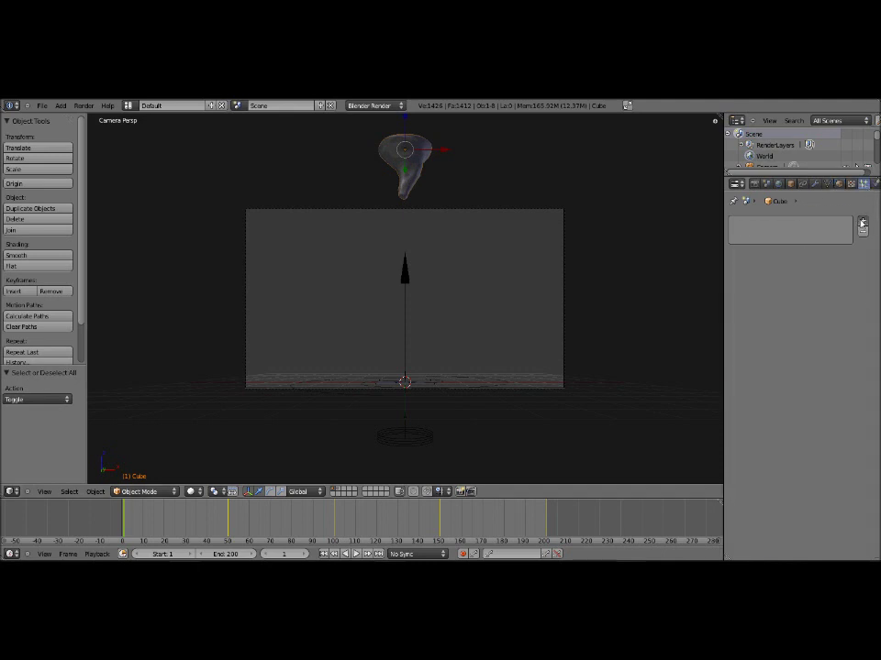
{"action": "left_click", "coordinate": [863, 222]}
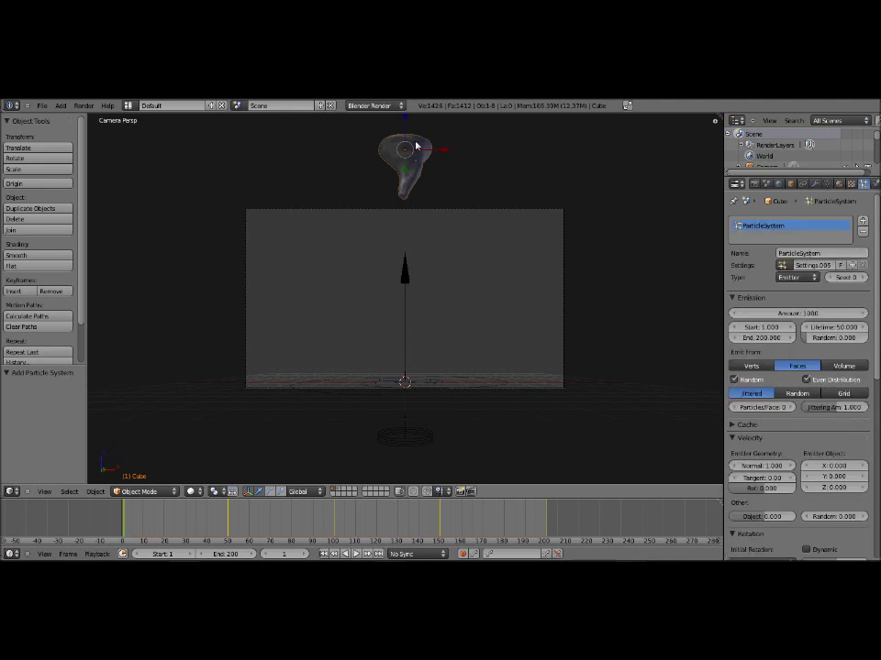
{"action": "left_click", "coordinate": [809, 255]}
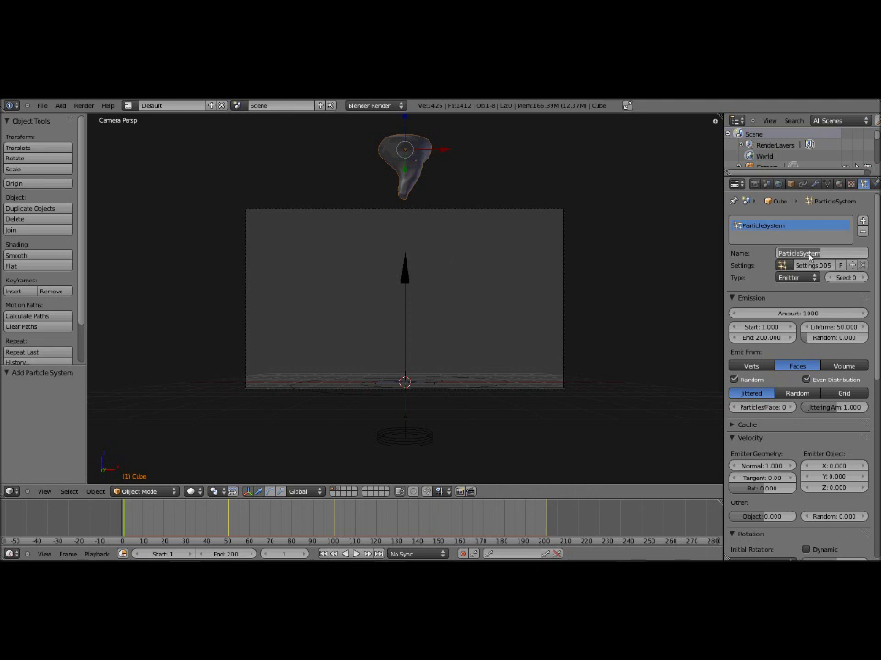
{"action": "type", "text": "Funnel Dust"}
{"action": "key", "text": "Return"}
Set Funnel Dust to 10000 particles, end frame 250, lifetime 125, random 1, and play it
{"action": "left_click", "coordinate": [809, 315]}
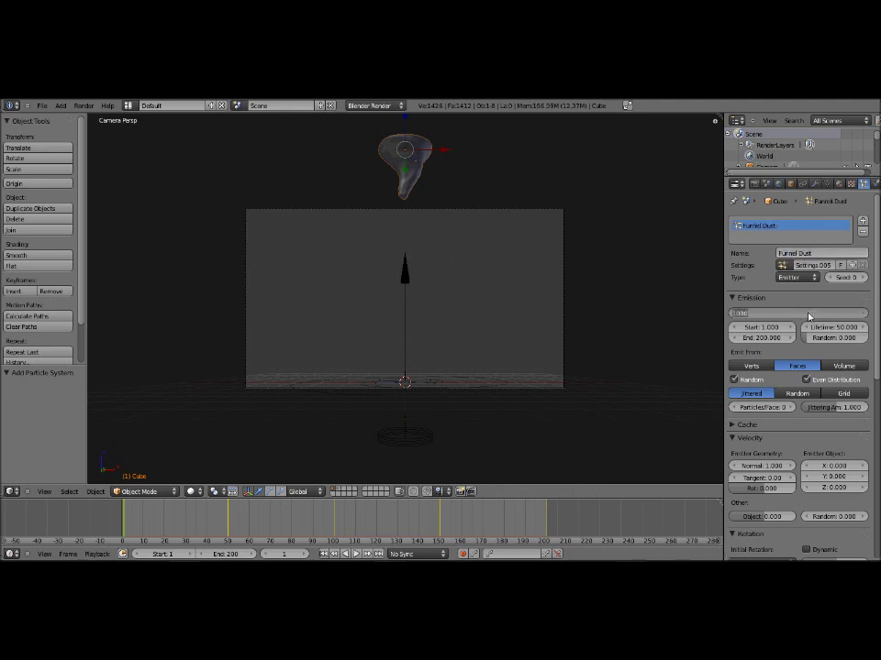
{"action": "type", "text": "10000"}
{"action": "key", "text": "Return"}
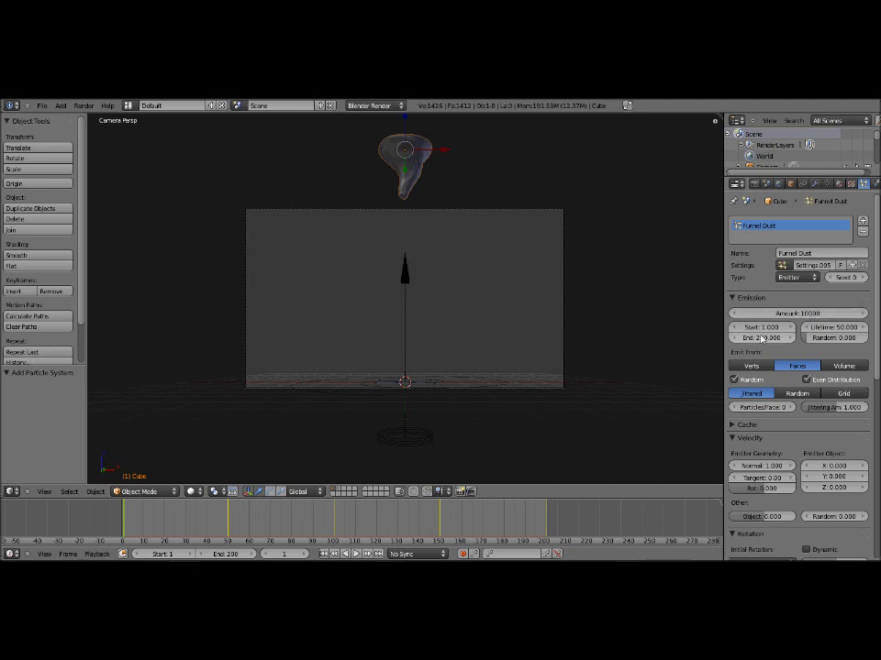
{"action": "left_click", "coordinate": [761, 339]}
{"action": "type", "text": "250"}
{"action": "key", "text": "Return"}
{"action": "left_click", "coordinate": [843, 328]}
{"action": "type", "text": "125"}
{"action": "key", "text": "Tab"}
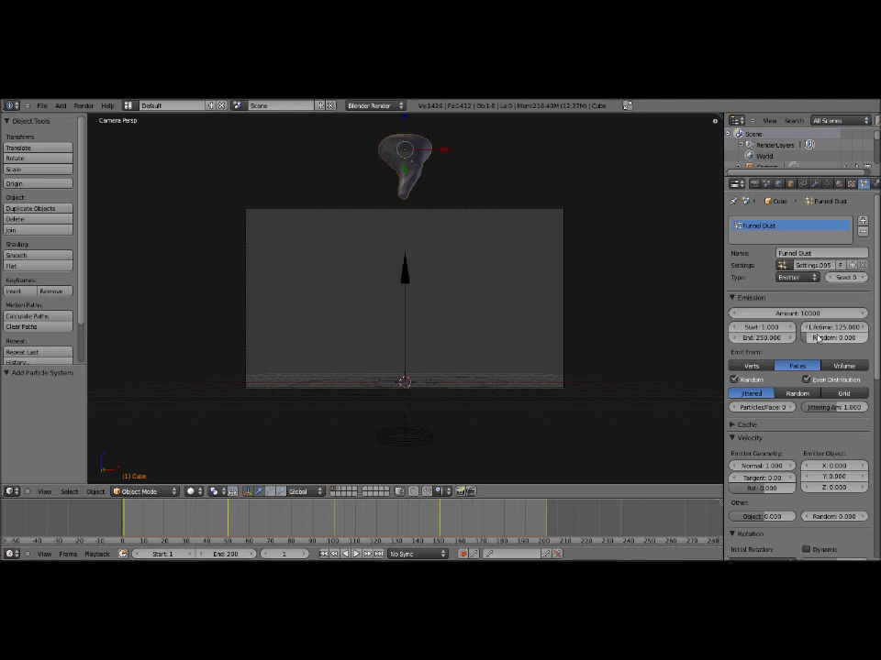
{"action": "type", "text": "1"}
{"action": "key", "text": "Return"}
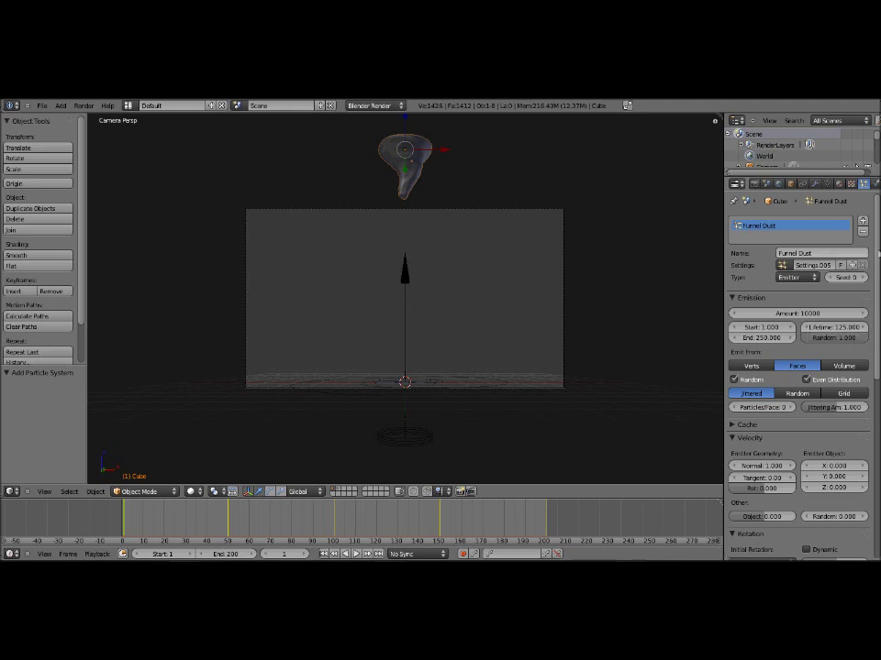
{"action": "key", "text": "alt+a"}
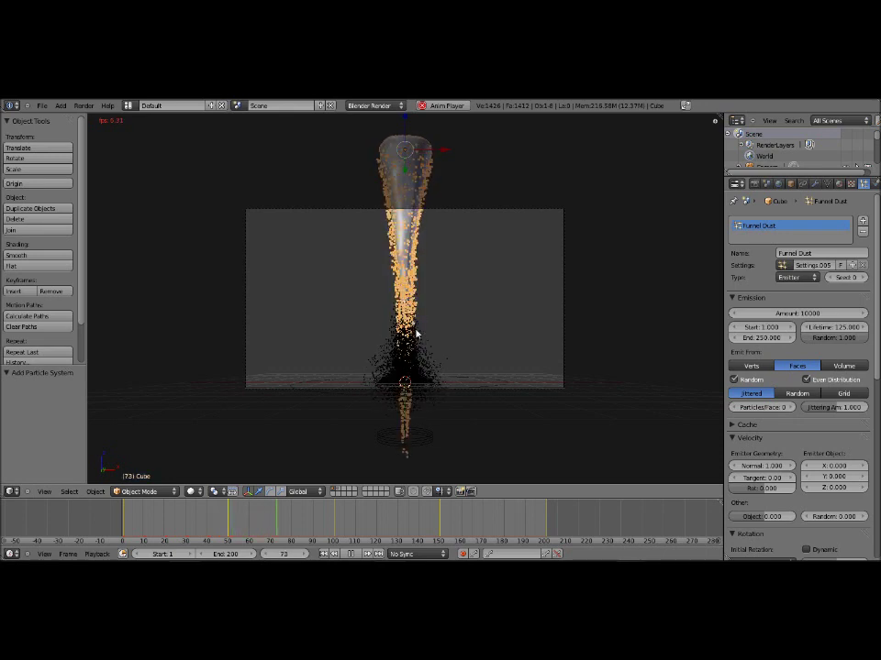
Lower the Funnel Dust gravity field weight and preview the particle playback
{"action": "key", "text": "Escape"}
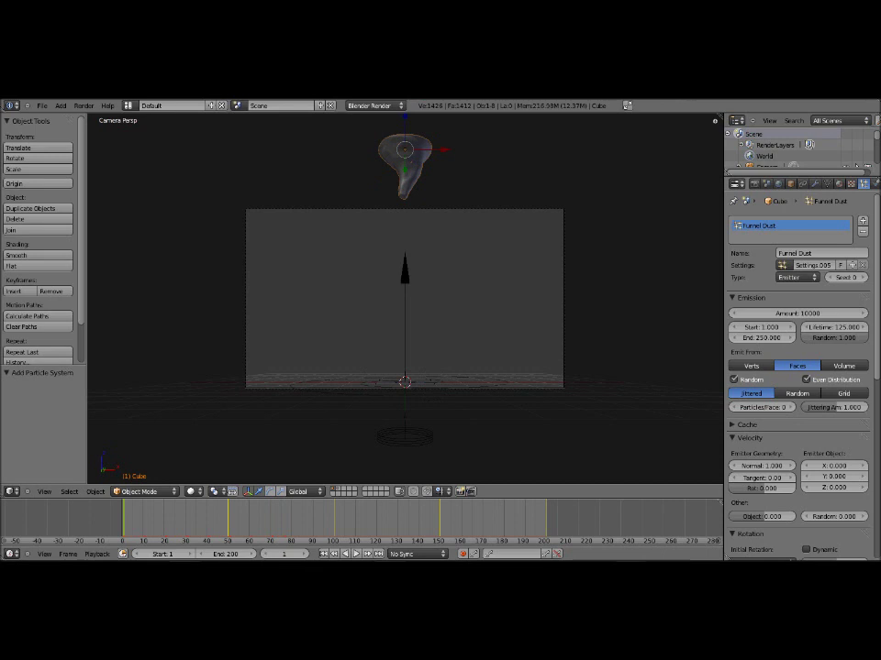
{"action": "scroll", "coordinate": [798, 367], "scroll_direction": "down", "scroll_amount": 10}
{"action": "left_click", "coordinate": [736, 514]}
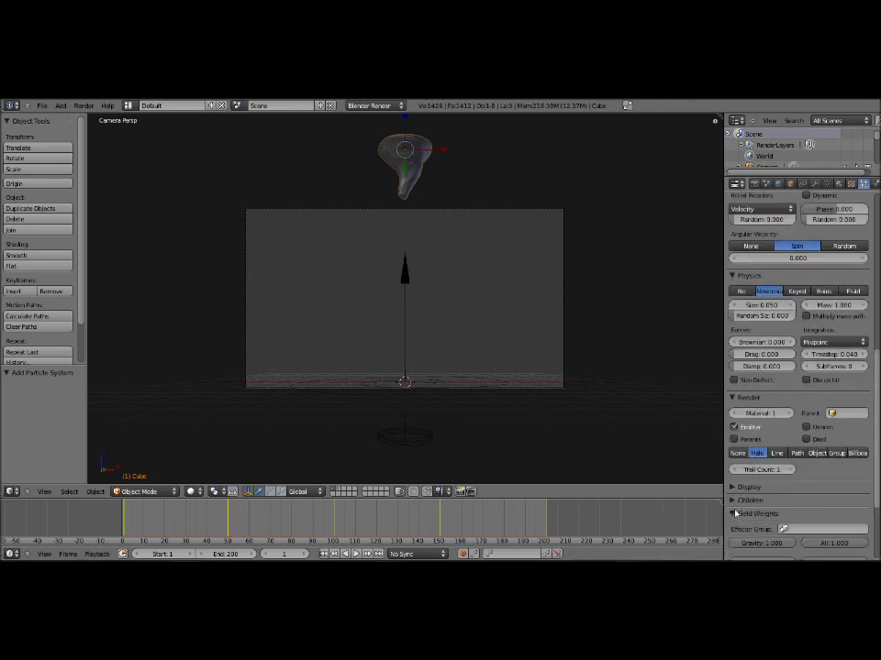
{"action": "left_click_drag", "start_coordinate": [757, 543], "coordinate": [566, 336]}
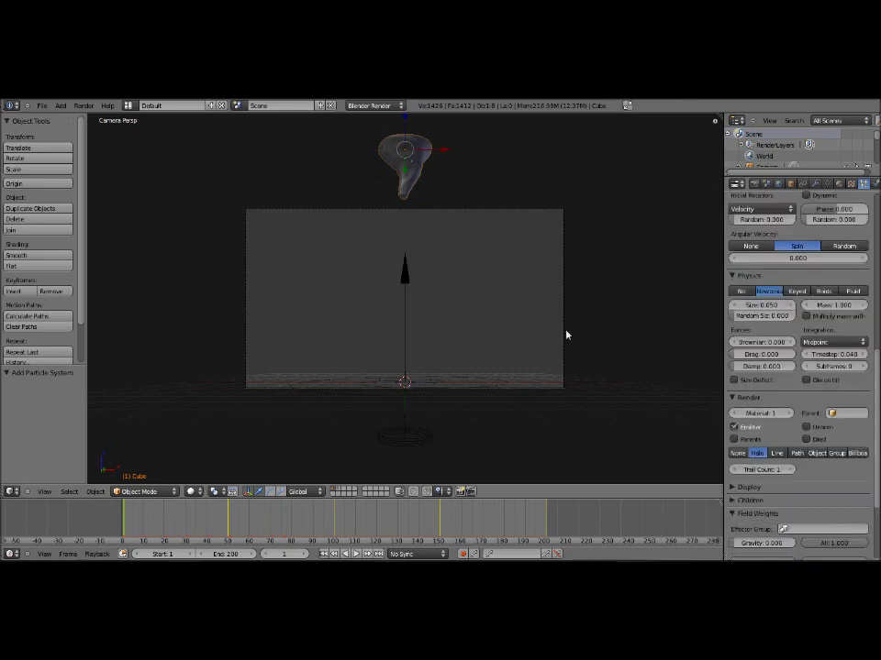
{"action": "key", "text": "alt+a"}
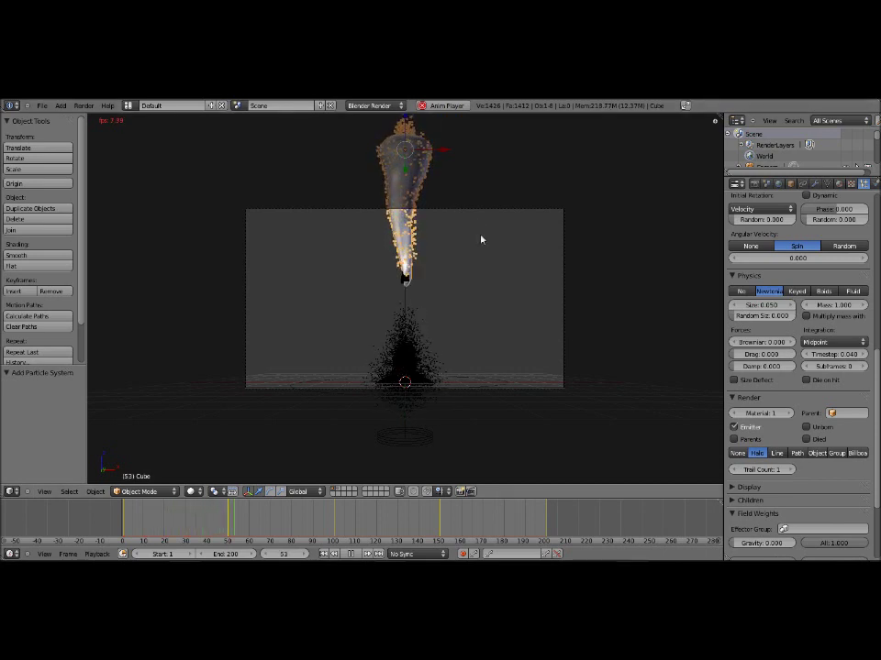
{"action": "key", "text": "Escape"}
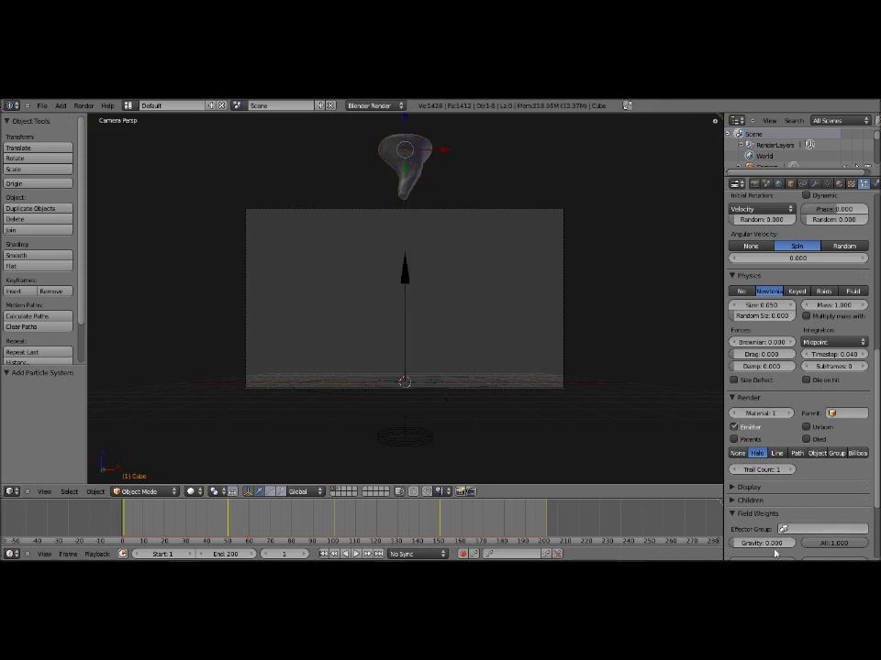
Set the particle Field Weights gravity to 0.5 and replay the animation to check the dust
{"action": "left_click", "coordinate": [764, 545]}
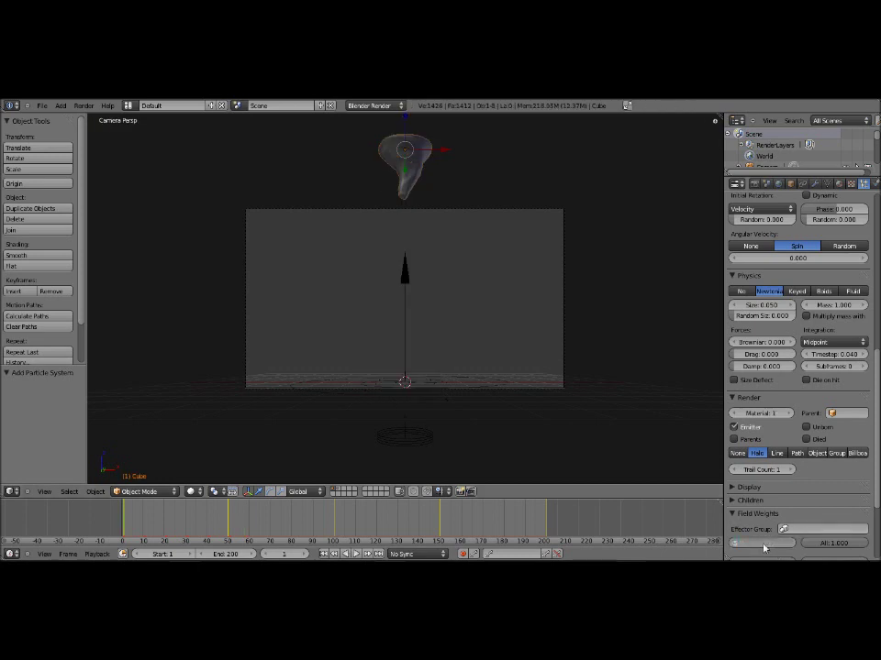
{"action": "type", "text": "0"}
{"action": "key", "text": "Return"}
{"action": "key", "text": "alt+a"}
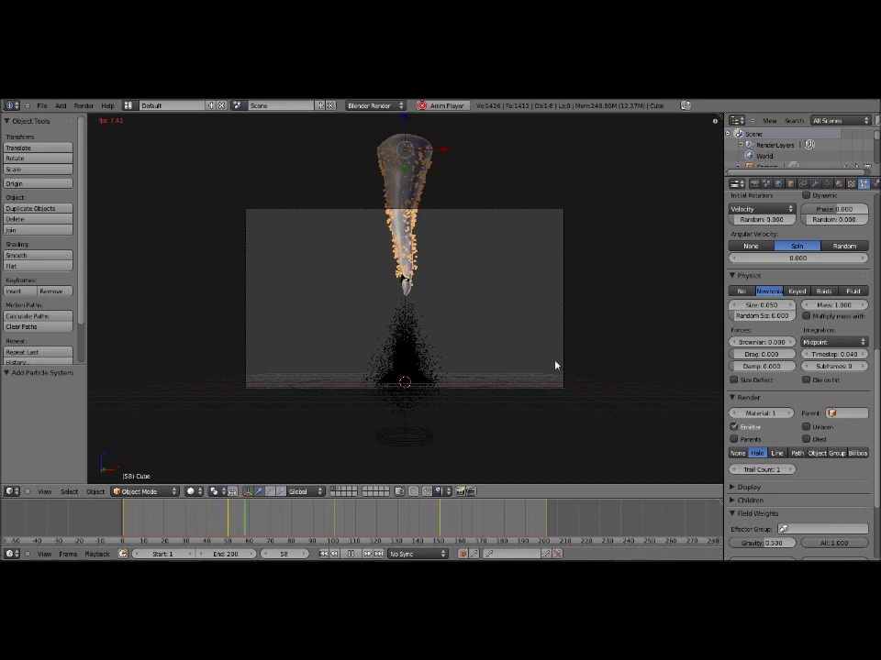
{"action": "key", "text": "Escape"}
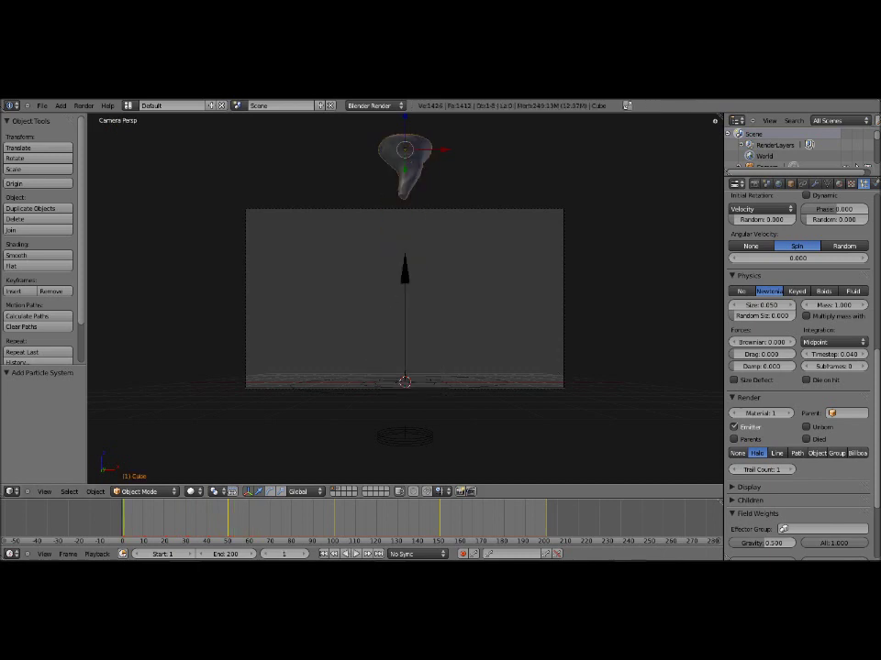
Set the particle Random velocity to 2 and preview the scattered dust animation
{"action": "scroll", "coordinate": [840, 371], "scroll_direction": "up", "scroll_amount": 10}
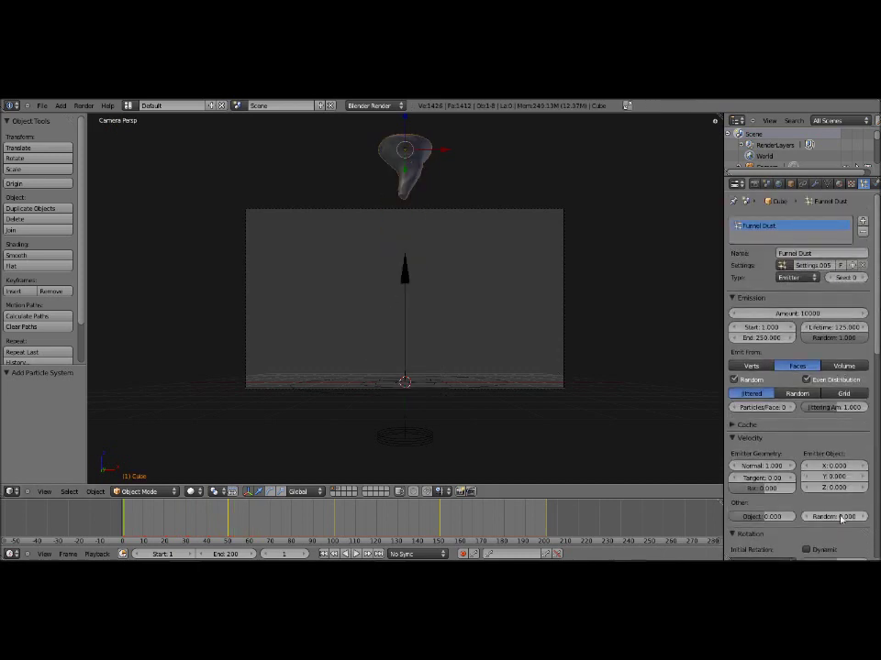
{"action": "left_click", "coordinate": [840, 518]}
{"action": "type", "text": "2"}
{"action": "key", "text": "Return"}
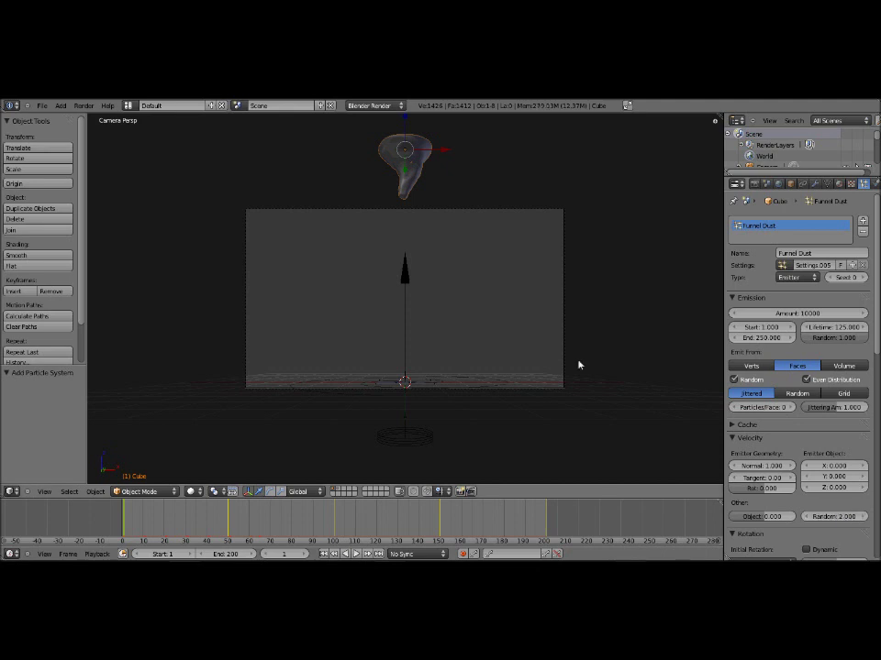
{"action": "key", "text": "alt+a"}
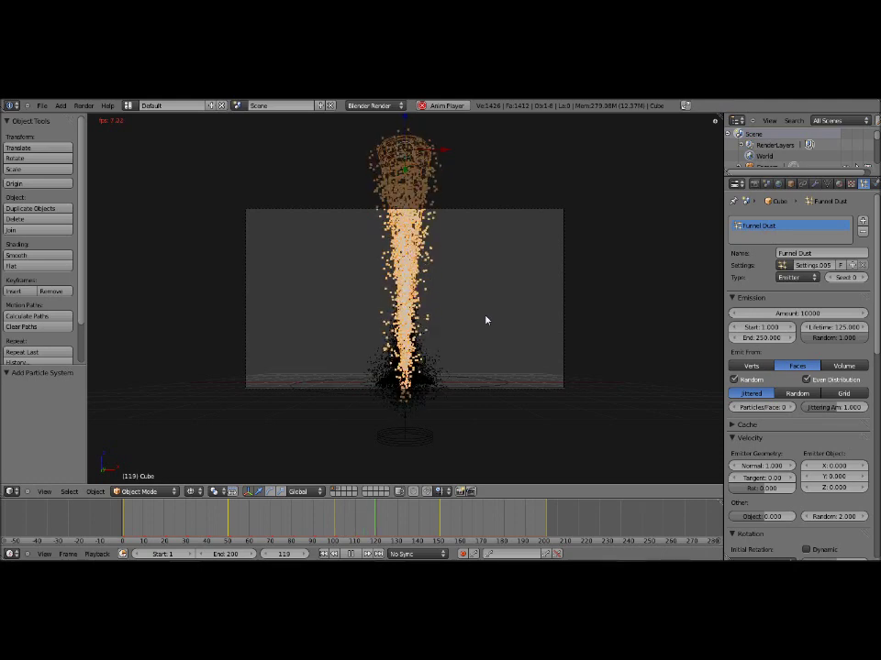
{"action": "key", "text": "alt+a"}
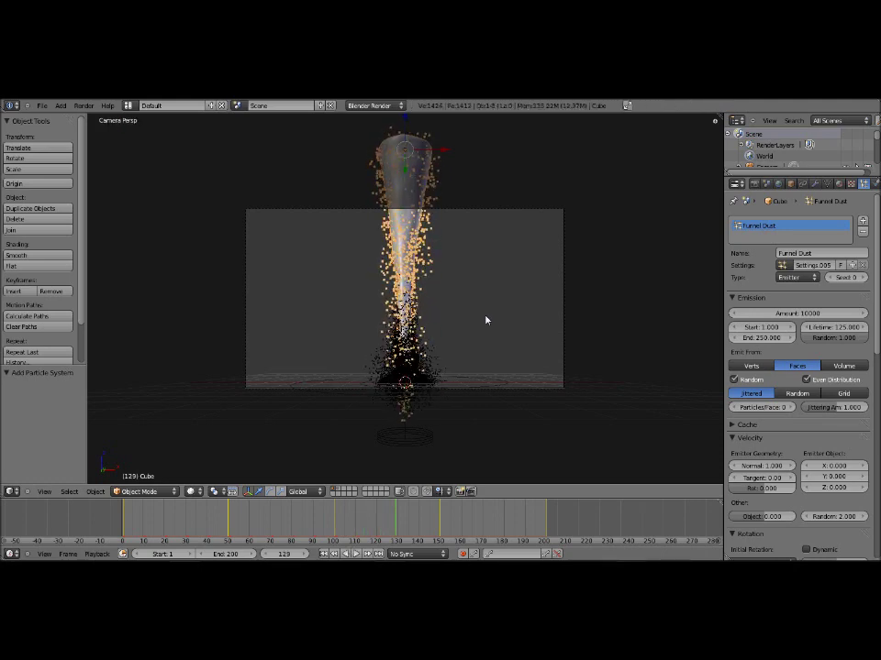
Review the cube's particle settings, then return to its material settings
{"action": "left_click", "coordinate": [838, 184]}
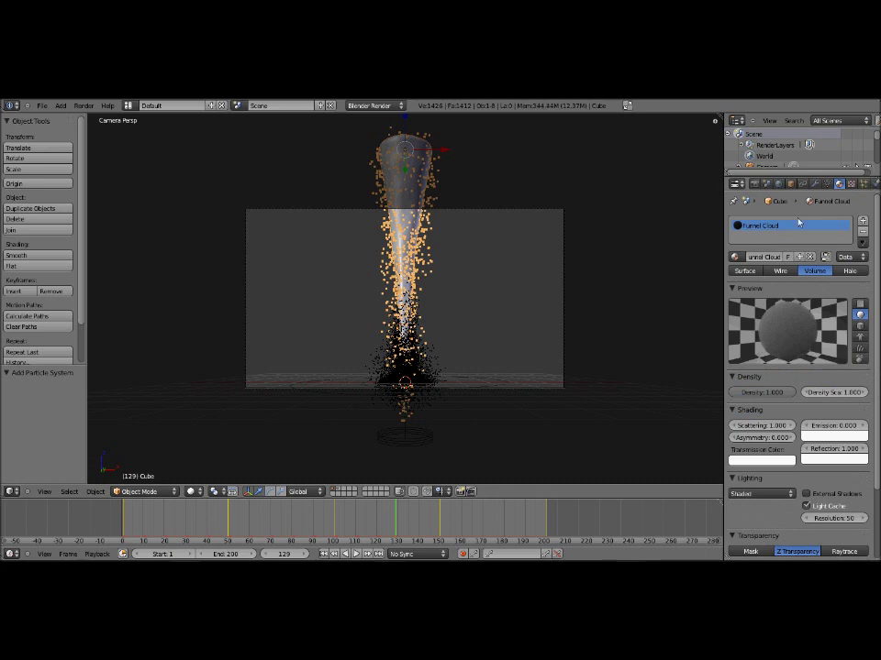
{"action": "left_click", "coordinate": [863, 183]}
{"action": "scroll", "coordinate": [863, 187], "scroll_direction": "down", "scroll_amount": 5}
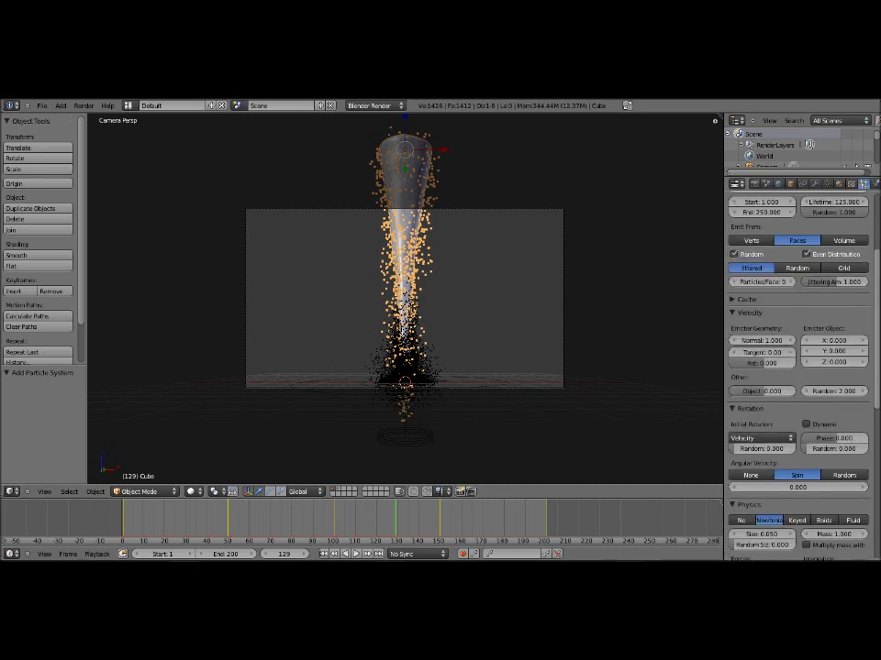
{"action": "scroll", "coordinate": [801, 366], "scroll_direction": "down", "scroll_amount": 6}
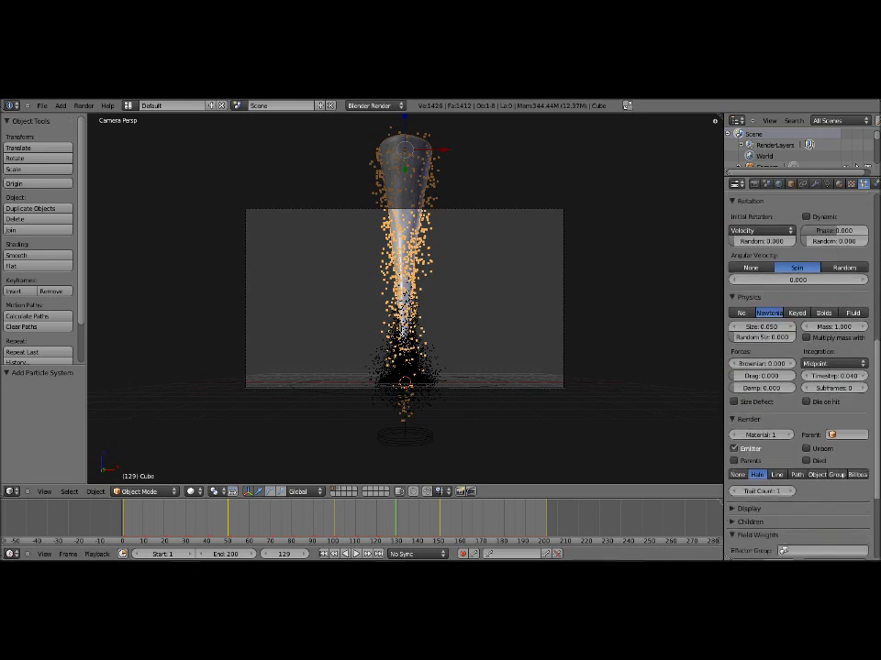
{"action": "scroll", "coordinate": [827, 298], "scroll_direction": "down", "scroll_amount": 1}
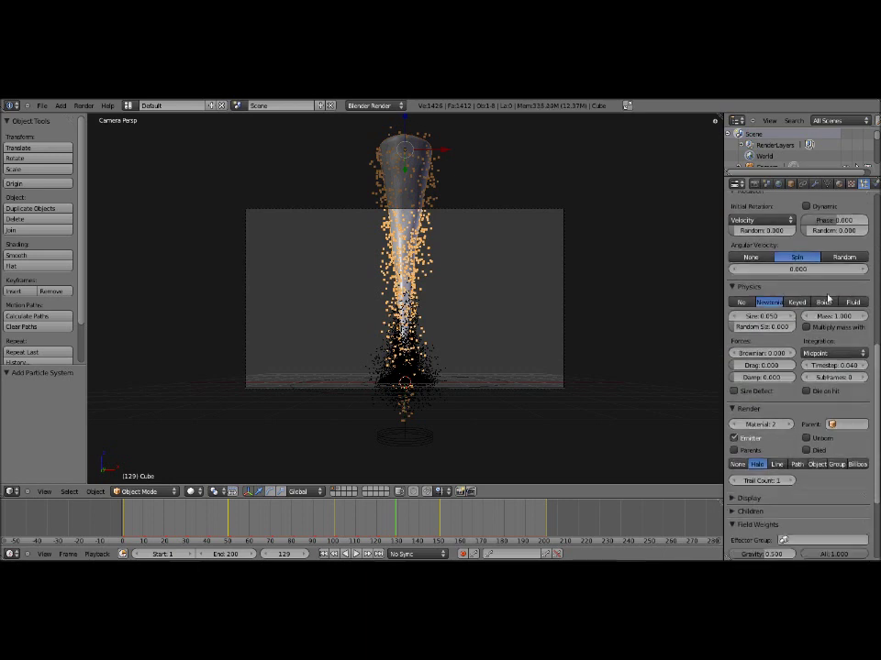
{"action": "left_click", "coordinate": [838, 184]}
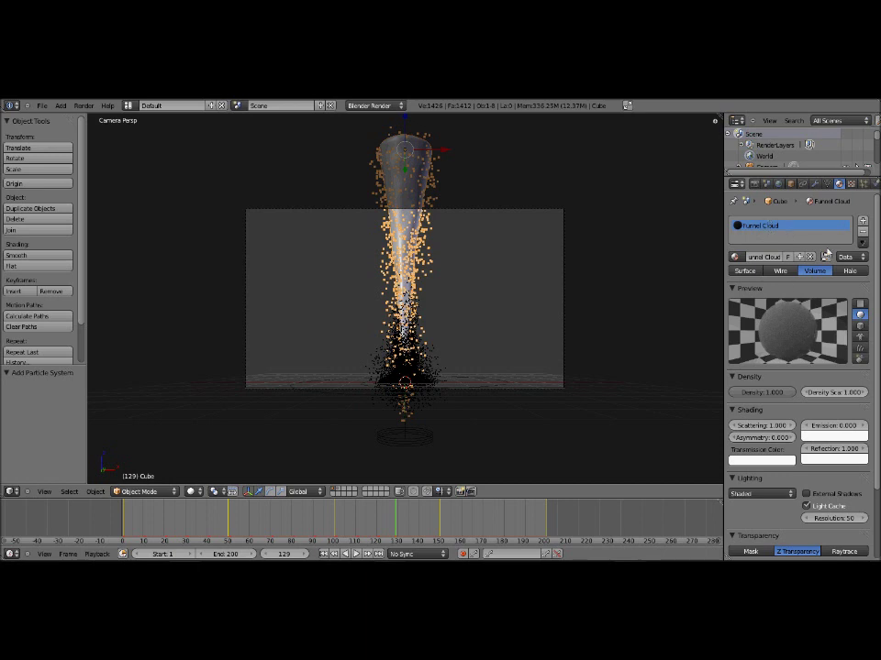
Add a material slot holding a single-user copy of Outer Dust renamed 'Funnel Dust'
{"action": "left_click", "coordinate": [862, 222]}
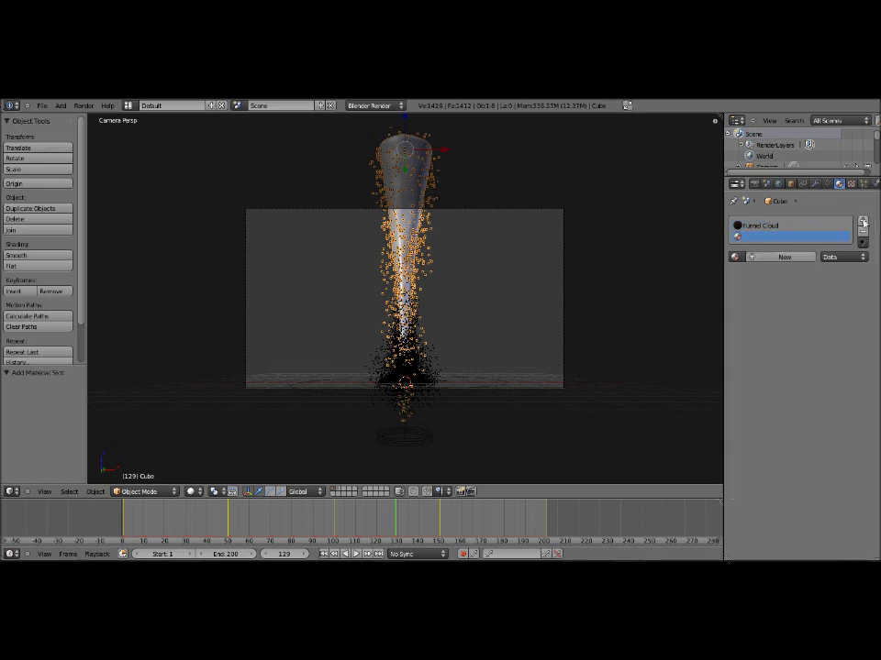
{"action": "left_click", "coordinate": [735, 261]}
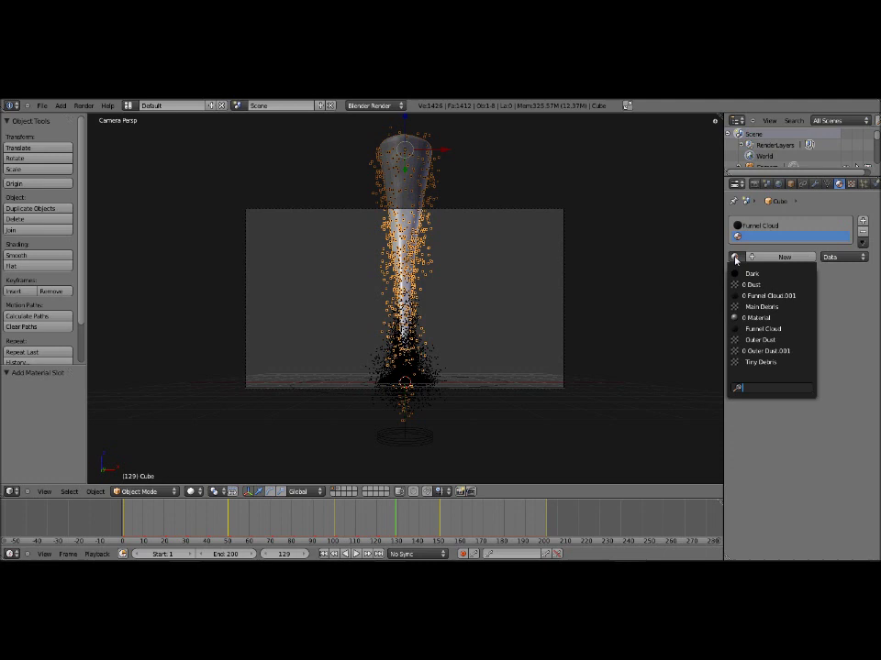
{"action": "left_click", "coordinate": [766, 341]}
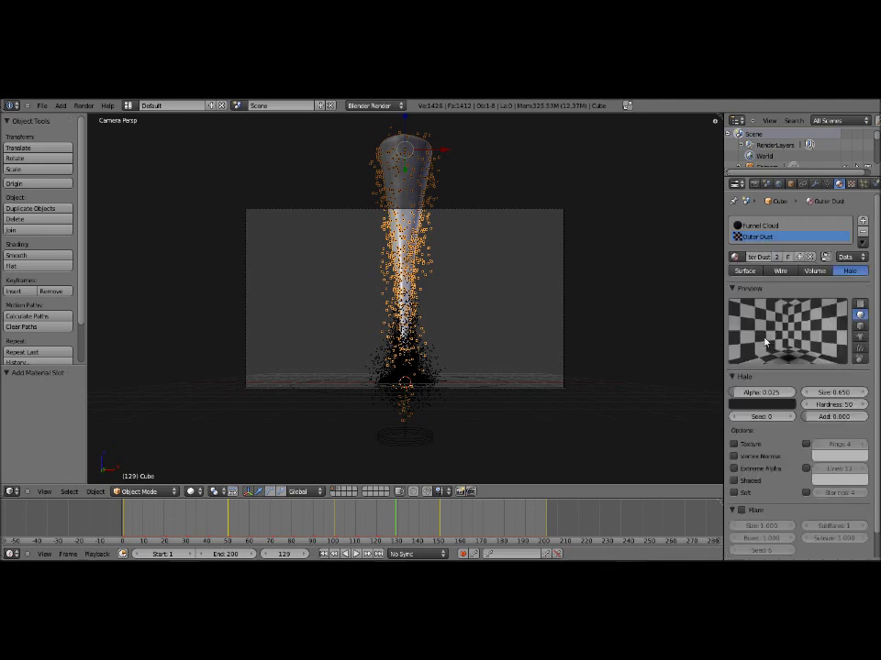
{"action": "left_click", "coordinate": [777, 257]}
{"action": "type", "text": "Funnel Dust"}
{"action": "key", "text": "Return"}
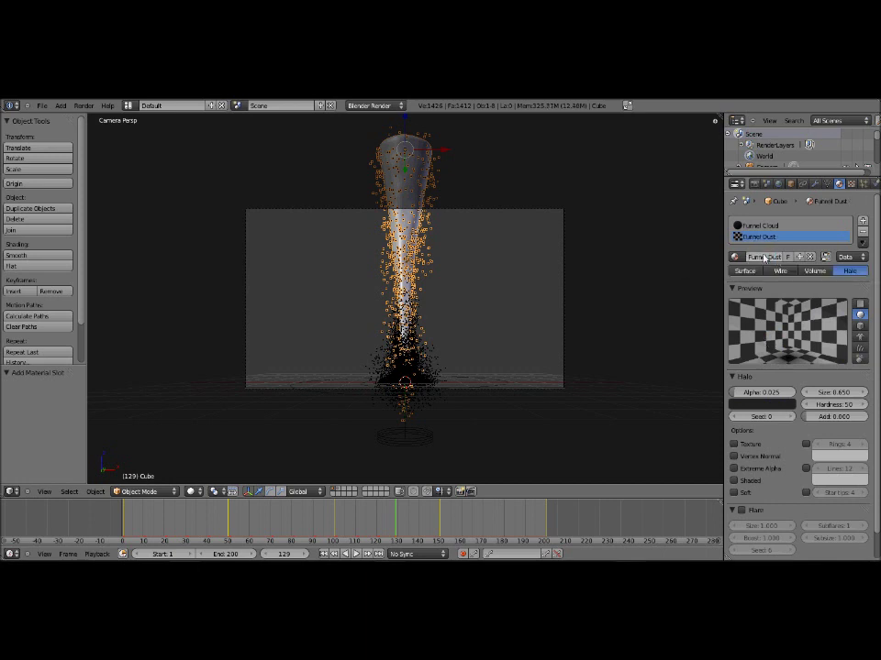
Make the Funnel Dust halo colour dark brown and its alpha 0.020
{"action": "left_click", "coordinate": [763, 404]}
{"action": "left_click", "coordinate": [781, 396]}
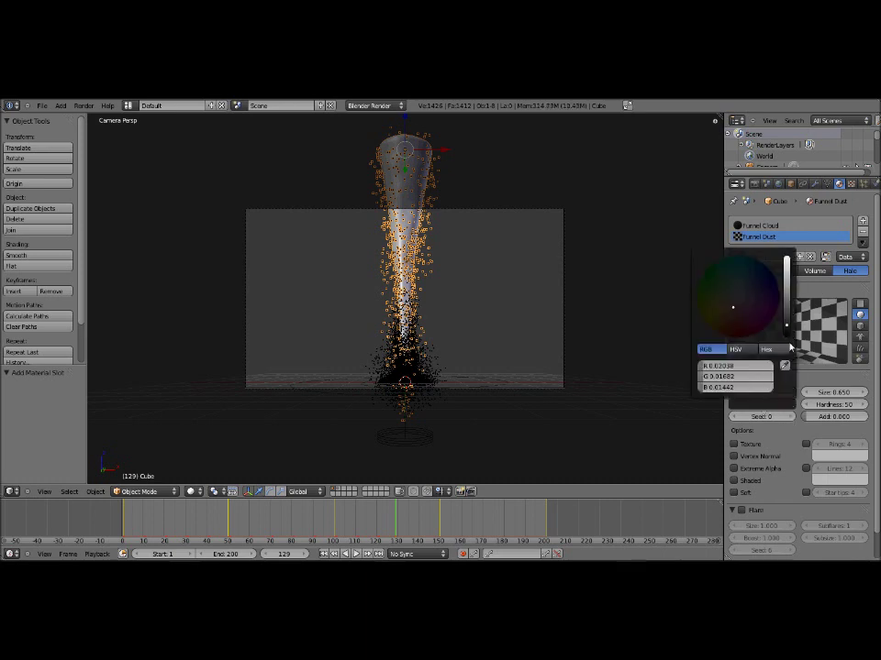
{"action": "left_click_drag", "start_coordinate": [787, 329], "coordinate": [787, 308]}
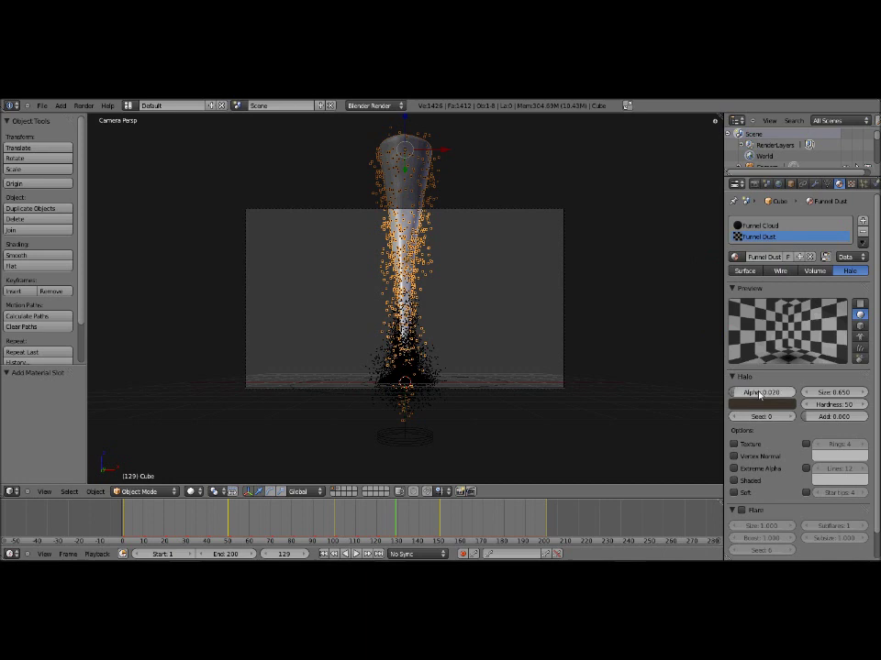
{"action": "left_click_drag", "start_coordinate": [760, 393], "coordinate": [750, 392]}
Deselect everything and render frame 129 of the tornado funnel with F12
{"action": "key", "text": "a"}
{"action": "key", "text": "F12"}
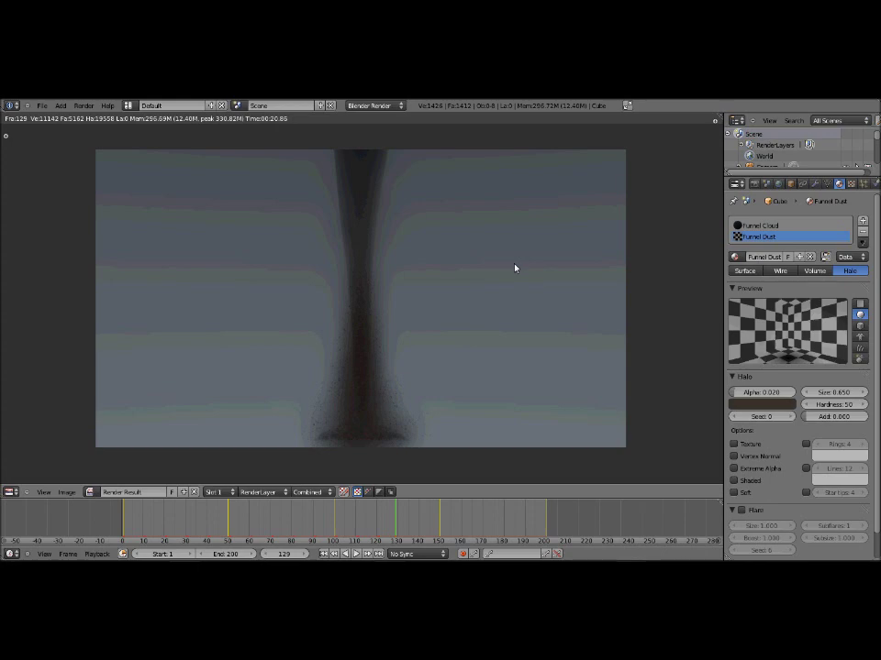
{"action": "key", "text": "F7"}
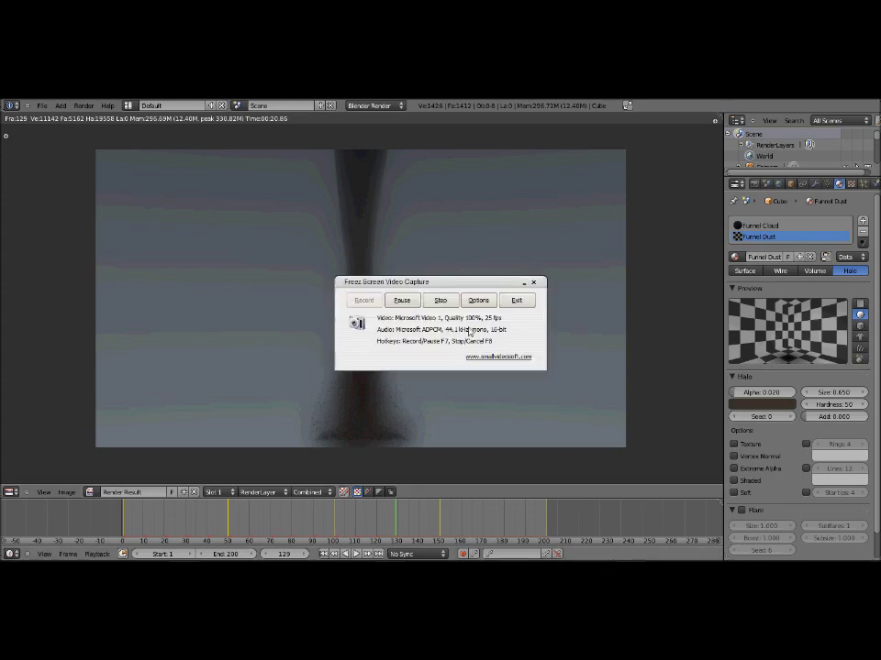